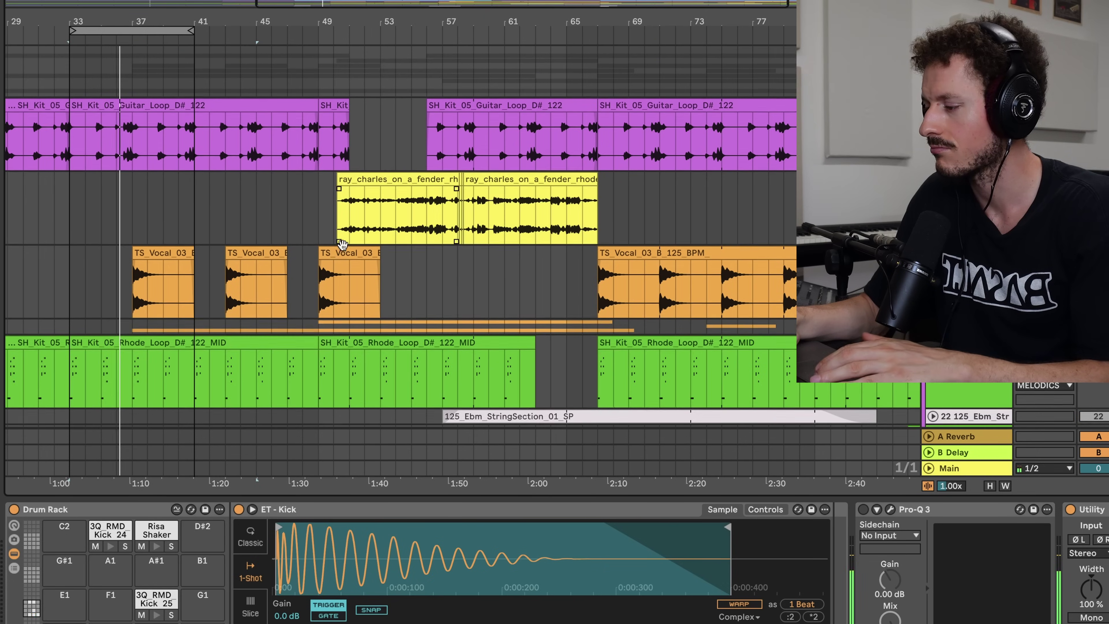
- Listen to the section from bar 33 while looking through the drum, bass, melodic and vocal tracks and their devices
{"action": "left_click", "coordinate": [565, 369]}
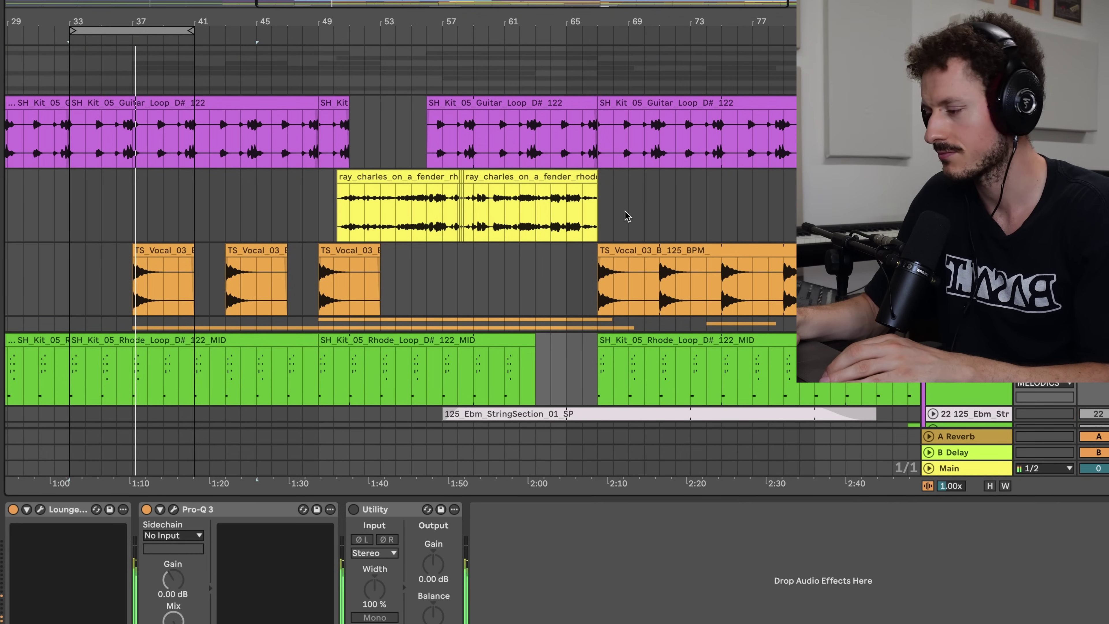
{"action": "scroll", "coordinate": [628, 215], "scroll_direction": "up", "scroll_amount": 7}
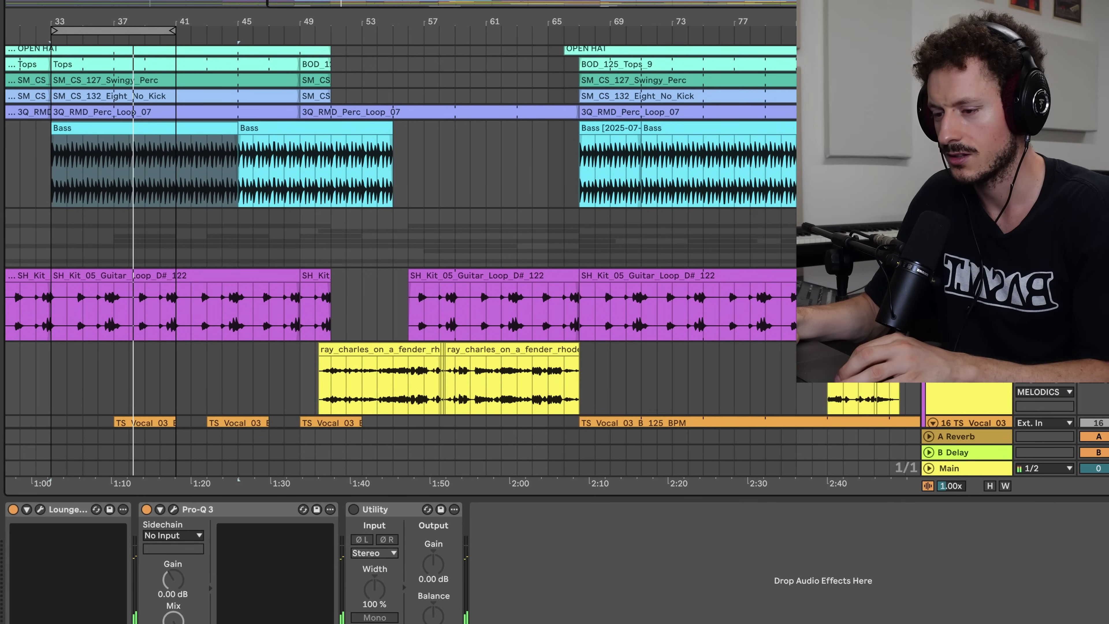
{"action": "key", "text": "Down"}
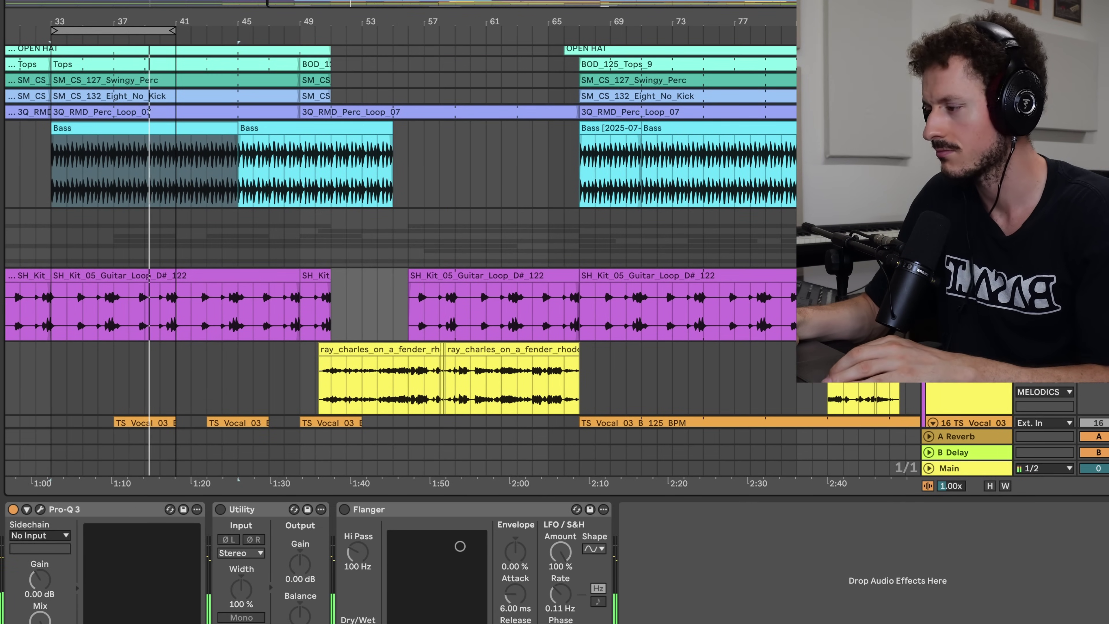
{"action": "scroll", "coordinate": [401, 236], "scroll_direction": "up", "scroll_amount": 2}
{"action": "scroll", "coordinate": [401, 236], "scroll_direction": "up", "scroll_amount": 9}
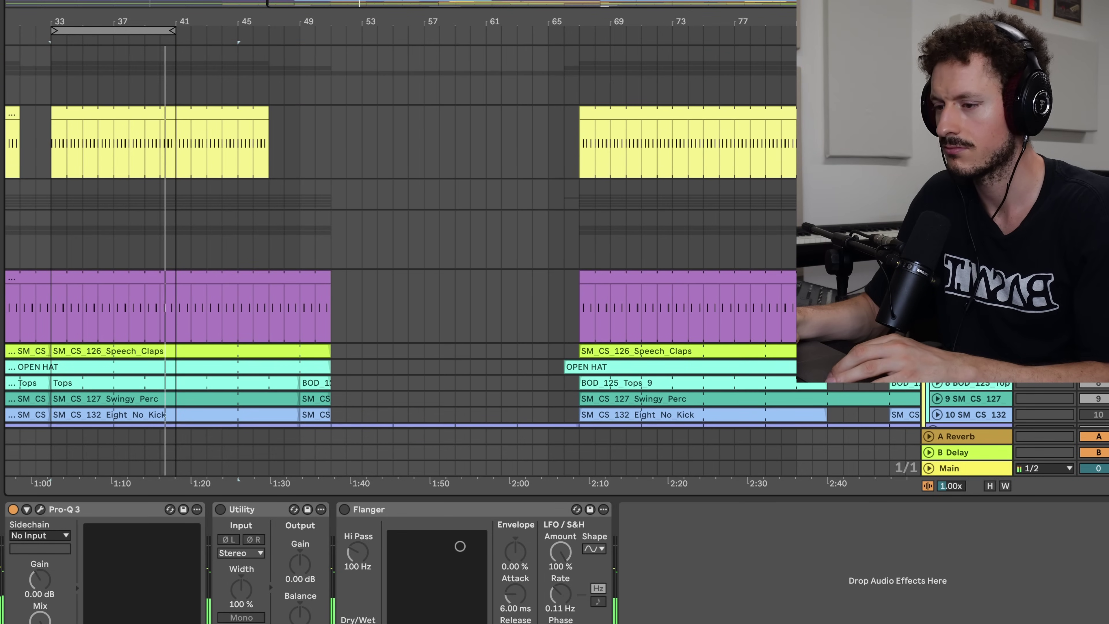
{"action": "key", "text": "Up"}
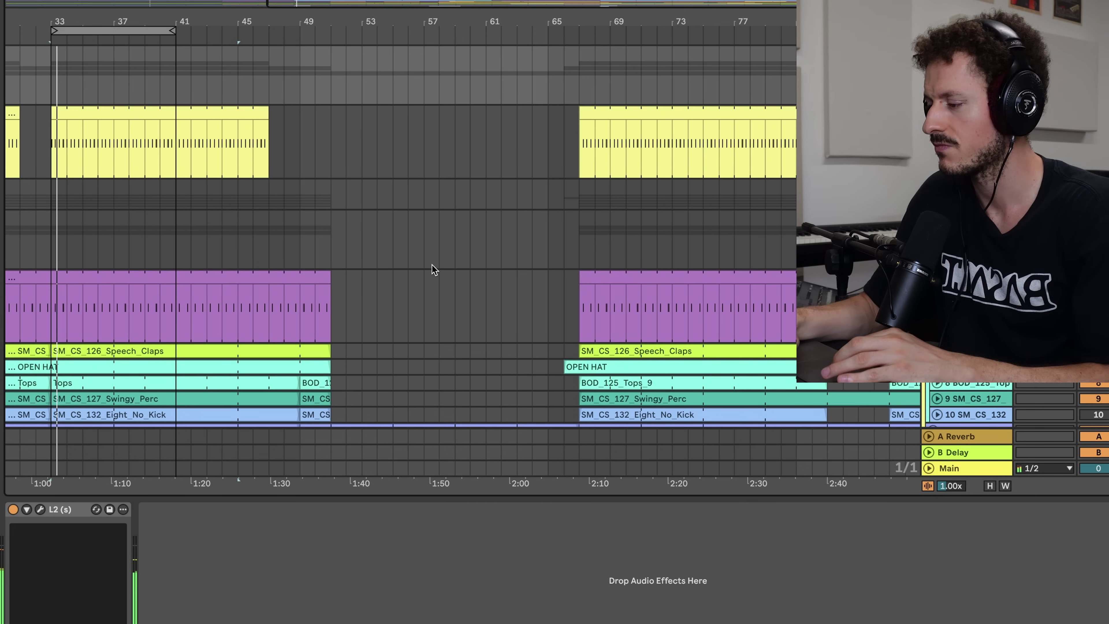
{"action": "scroll", "coordinate": [432, 265], "scroll_direction": "down", "scroll_amount": 8}
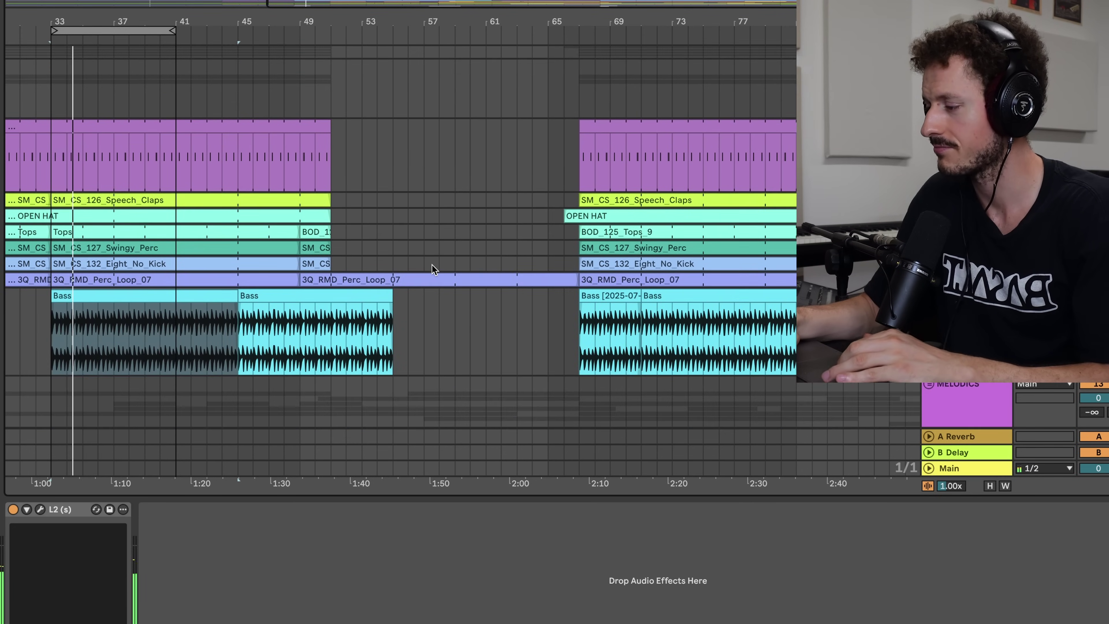
{"action": "scroll", "coordinate": [432, 265], "scroll_direction": "down", "scroll_amount": 6}
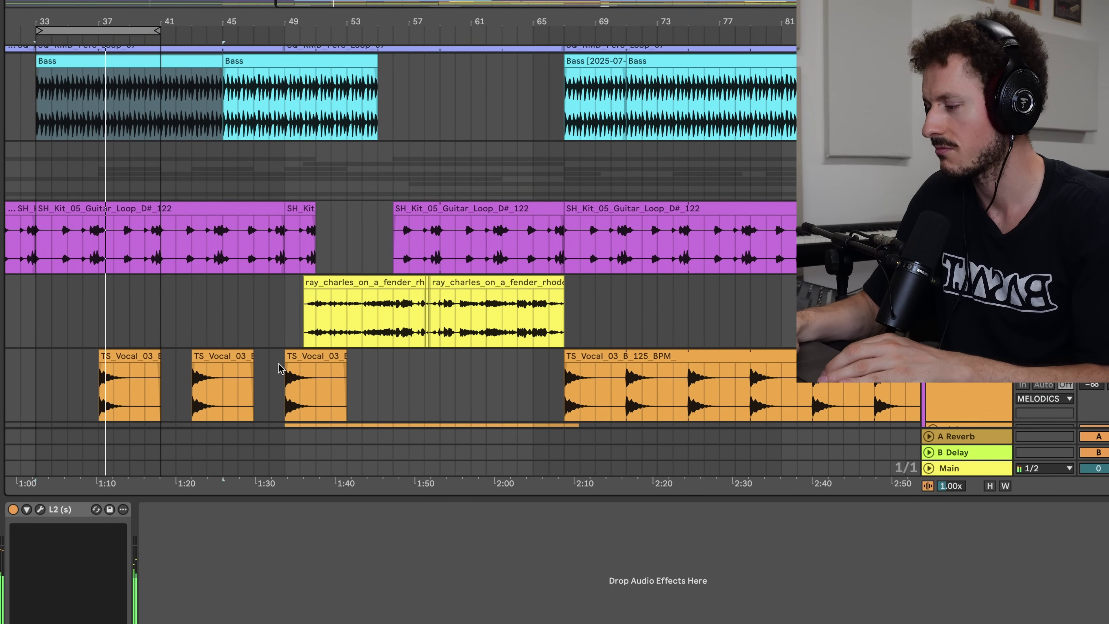
{"action": "scroll", "coordinate": [134, 301], "scroll_direction": "up", "scroll_amount": 1}
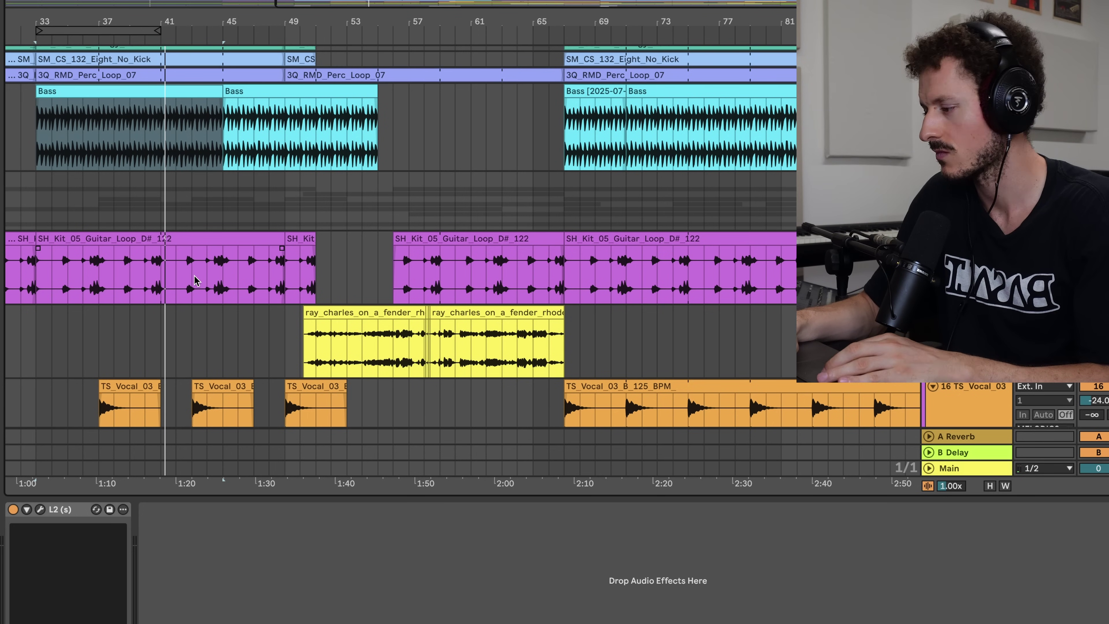
{"action": "scroll", "coordinate": [139, 214], "scroll_direction": "up", "scroll_amount": 10}
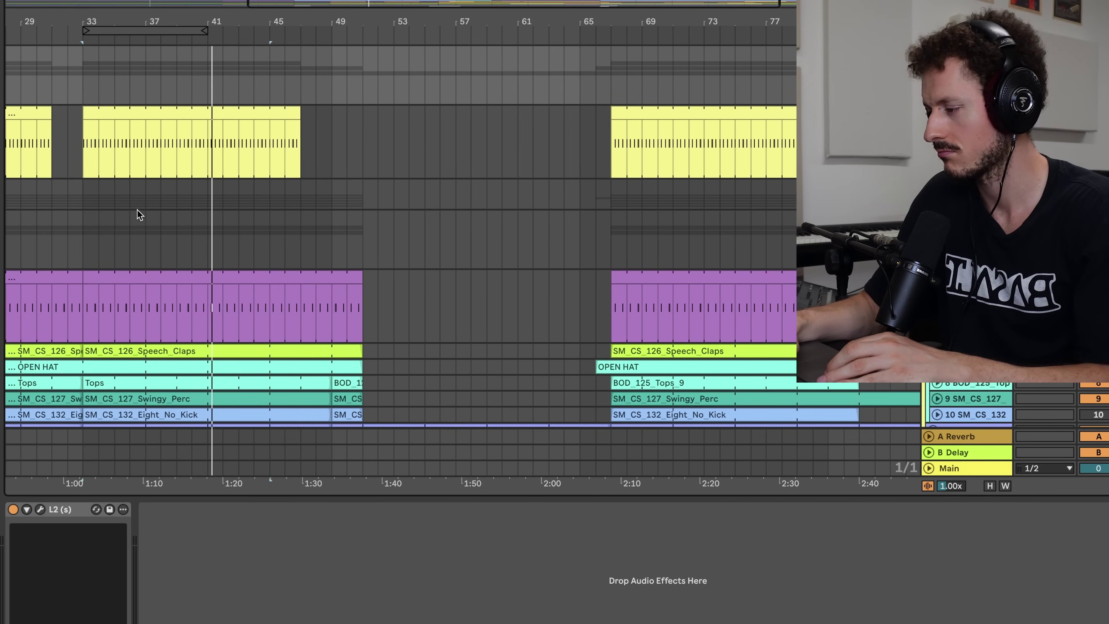
{"action": "key", "text": "space"}
- Select the kick clip at bar 33 and audition the kick in short playbacks from there
{"action": "left_click", "coordinate": [111, 159]}
{"action": "key", "text": "plus"}
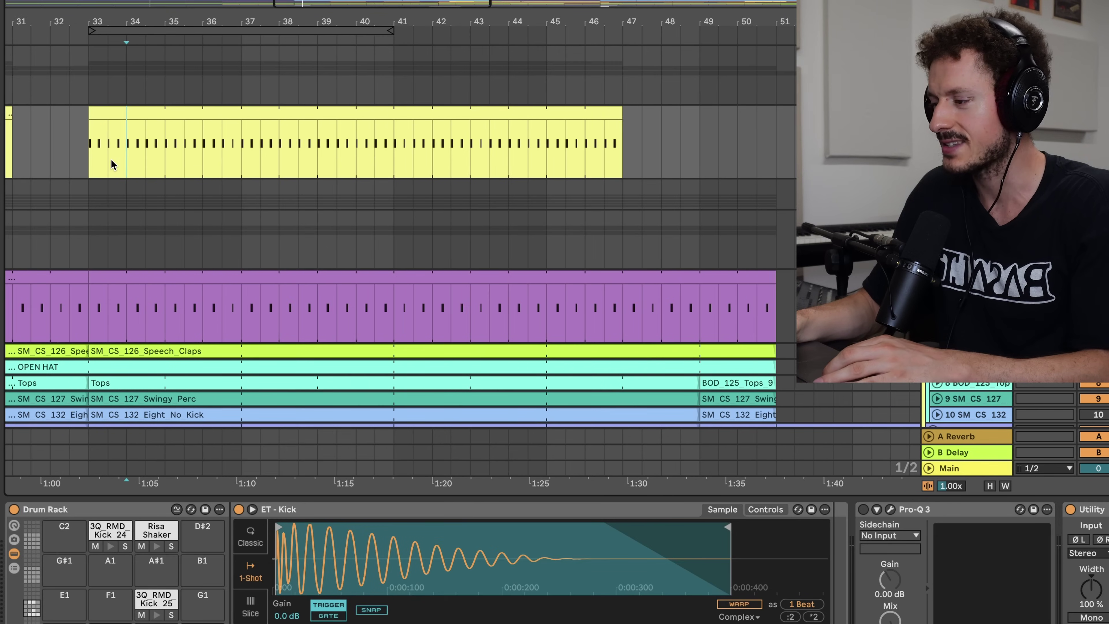
{"action": "scroll", "coordinate": [111, 159], "scroll_direction": "right", "scroll_amount": 2}
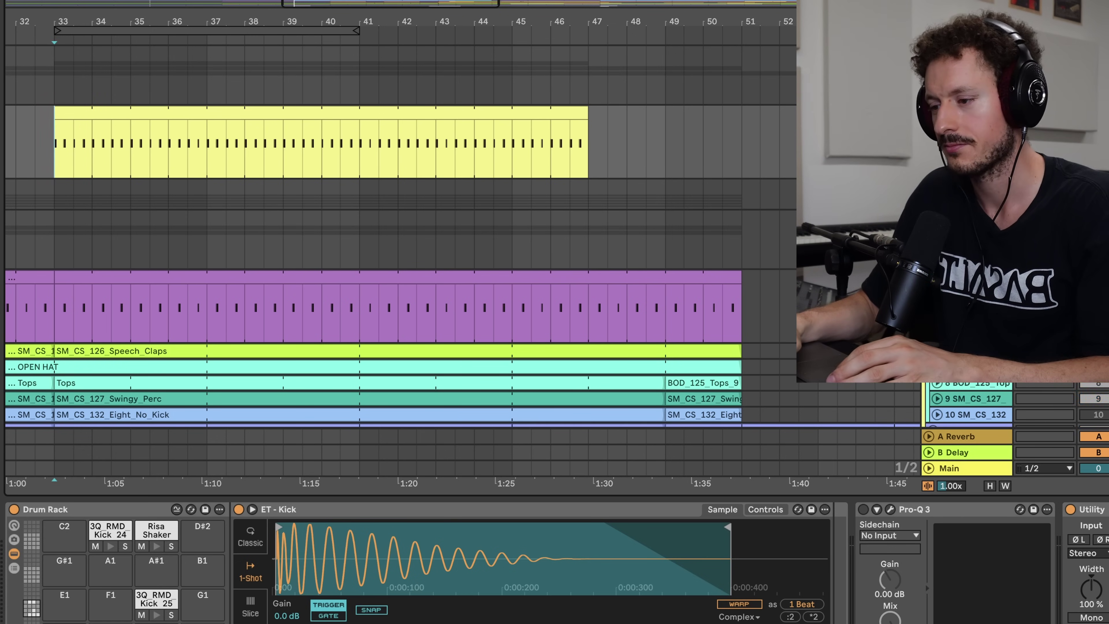
{"action": "key", "text": "space"}
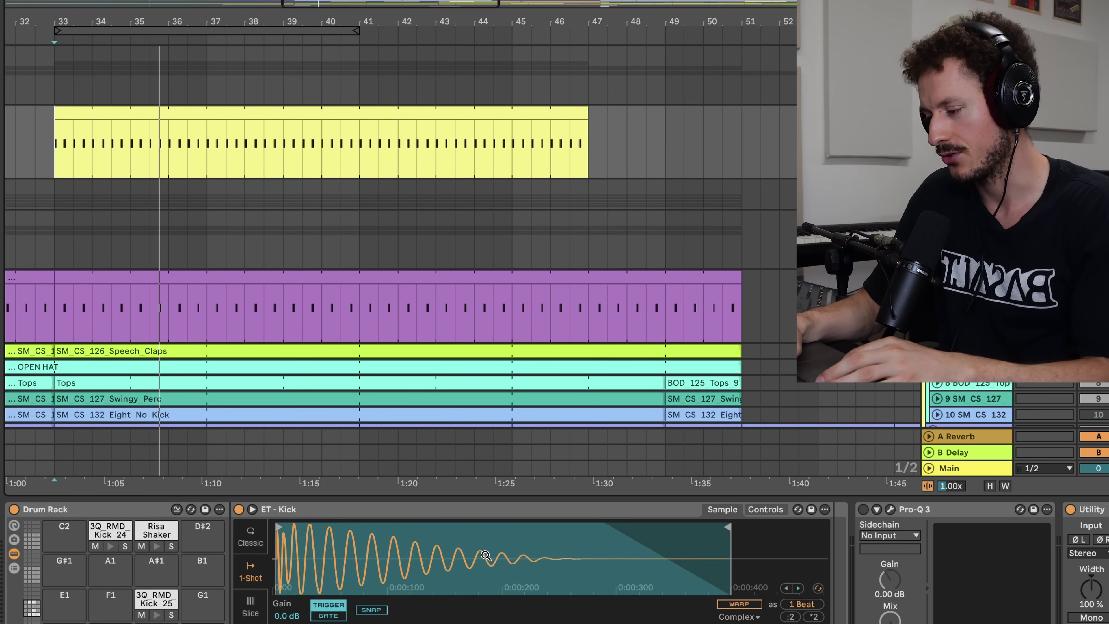
{"action": "key", "text": "space"}
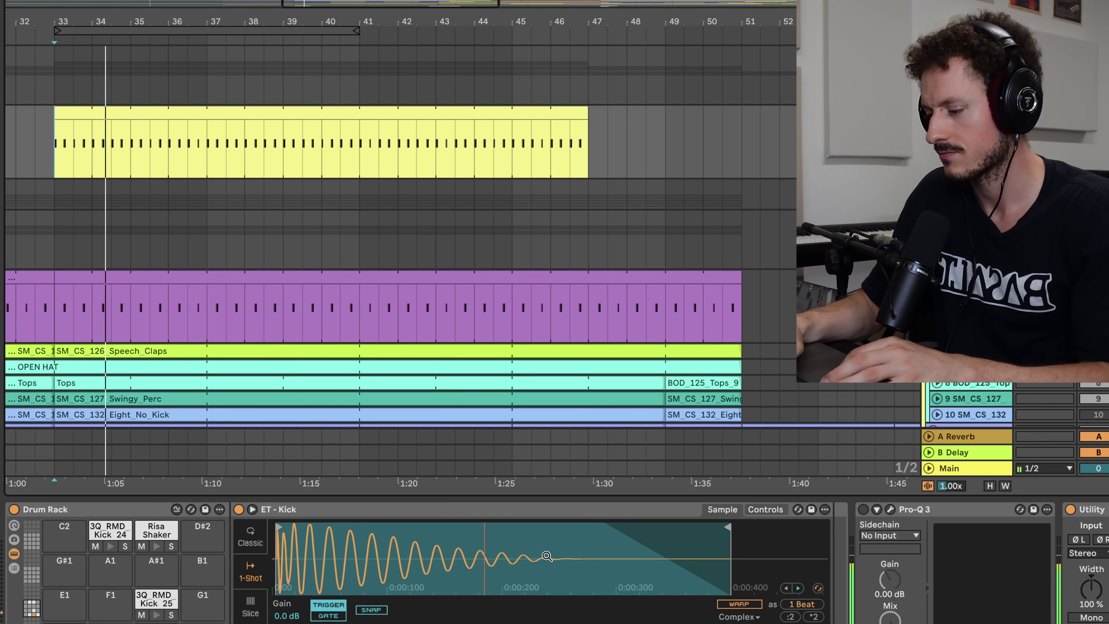
{"action": "key", "text": "space"}
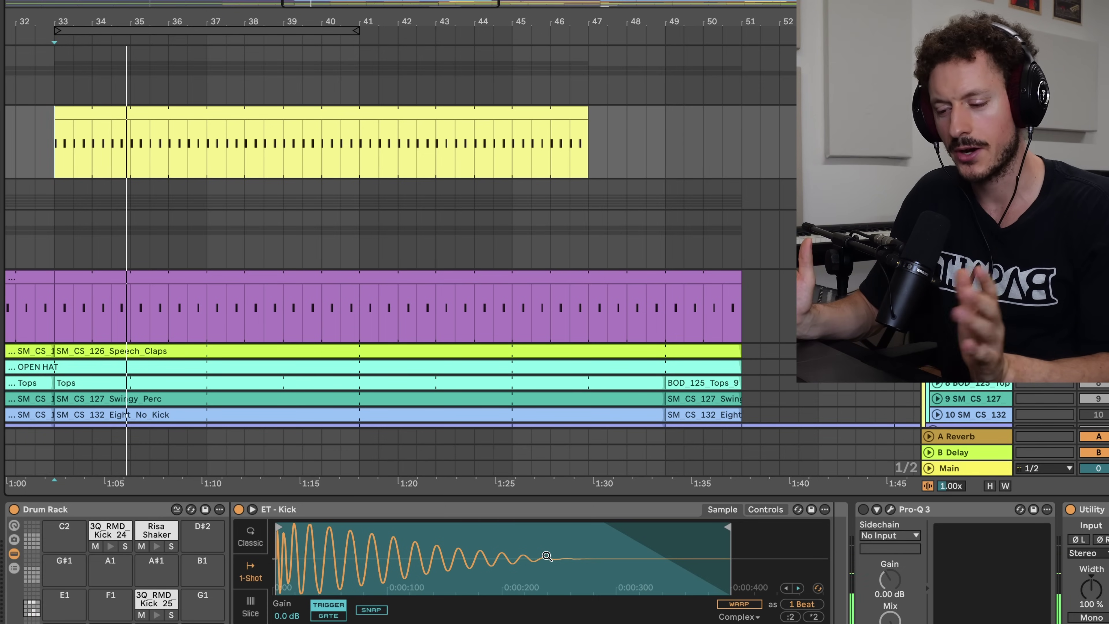
- Play the kick, compare it in stereo and mono, and leave Mono enabled in its Utility device
{"action": "scroll", "coordinate": [1096, 620], "scroll_direction": "right", "scroll_amount": 2}
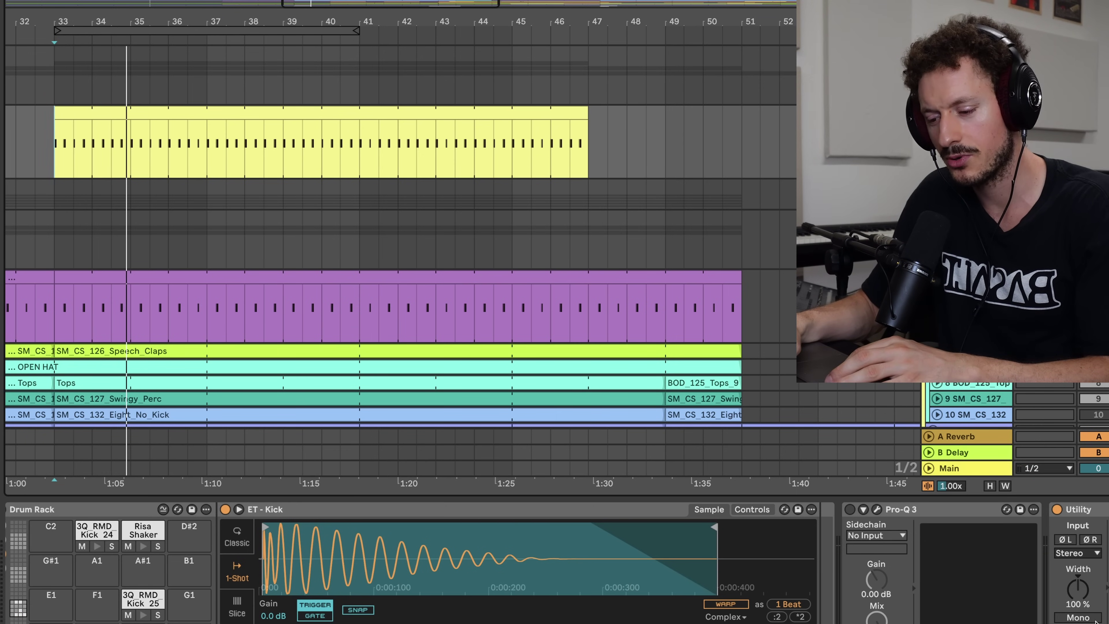
{"action": "key", "text": "space"}
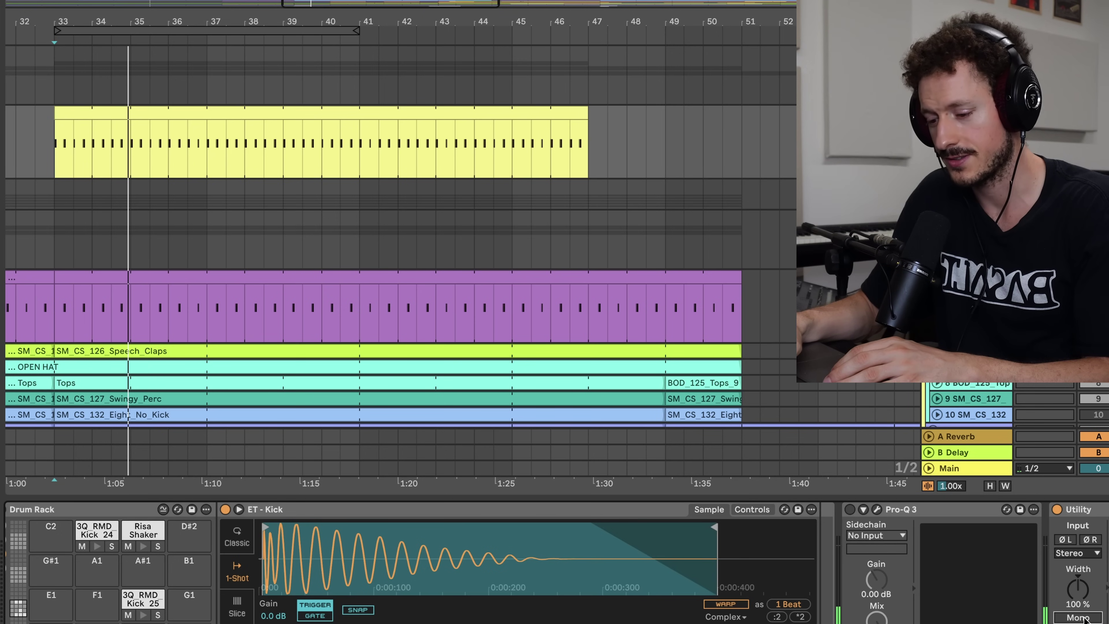
{"action": "key", "text": "space"}
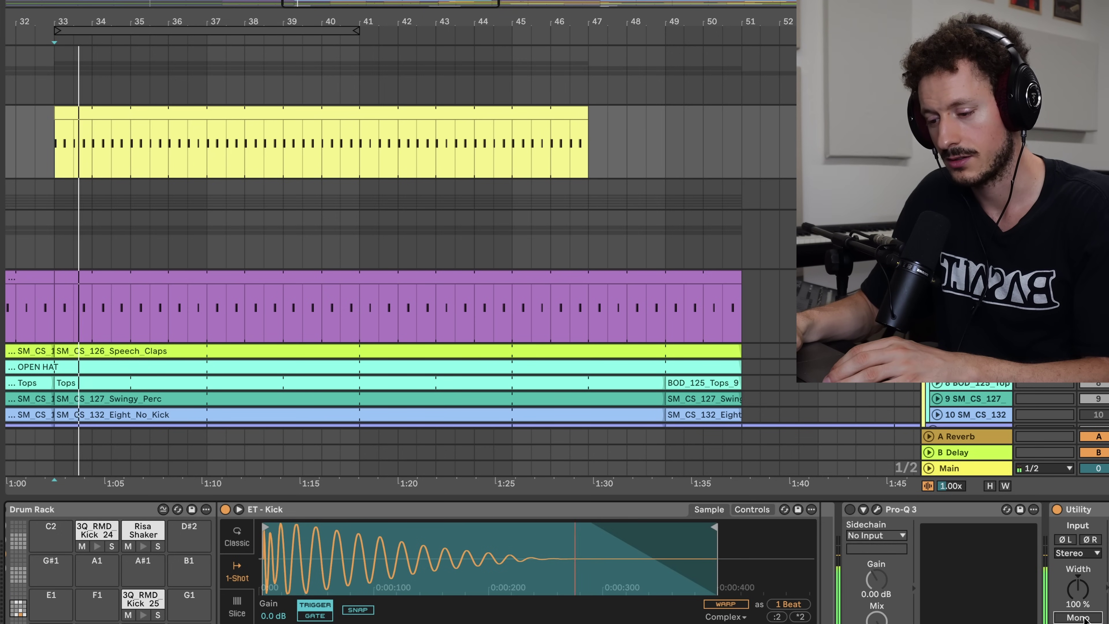
{"action": "left_click", "coordinate": [1078, 617]}
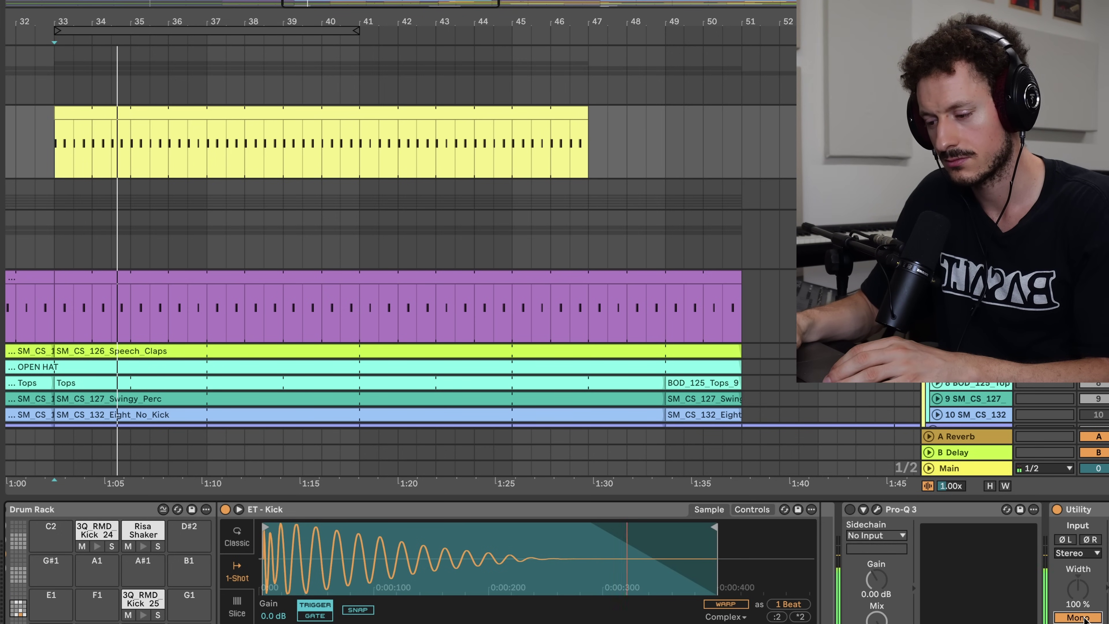
{"action": "left_click", "coordinate": [1085, 618]}
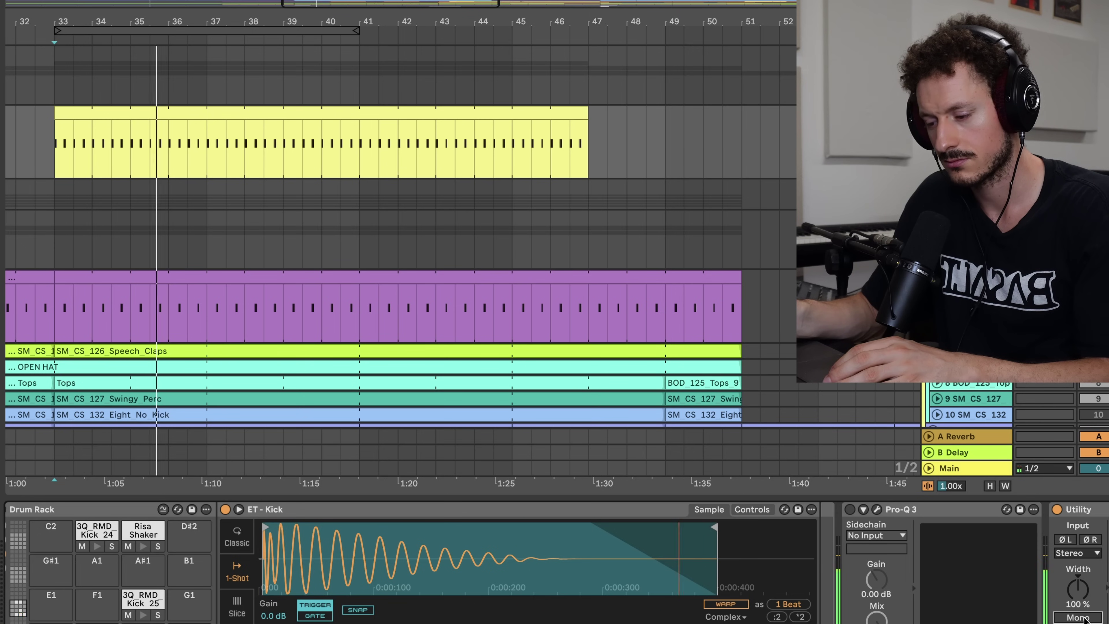
{"action": "left_click", "coordinate": [1084, 618]}
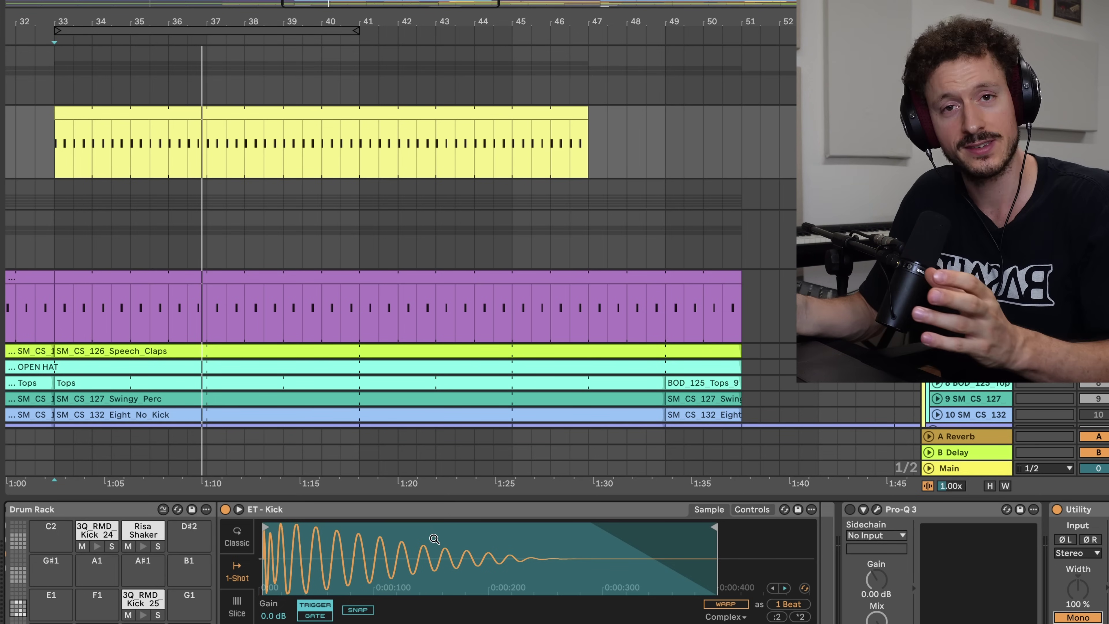
- Audition the kick against the bass from bar 33 and display the kick track's devices
{"action": "scroll", "coordinate": [182, 217], "scroll_direction": "down", "scroll_amount": 5}
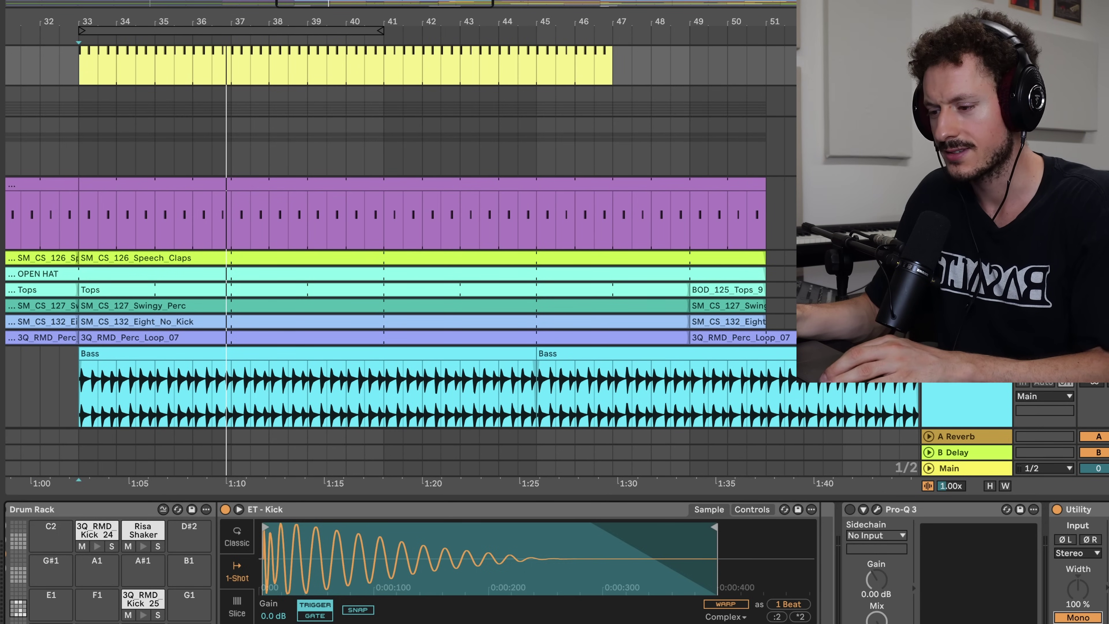
{"action": "left_click", "coordinate": [345, 66]}
{"action": "key", "text": "space"}
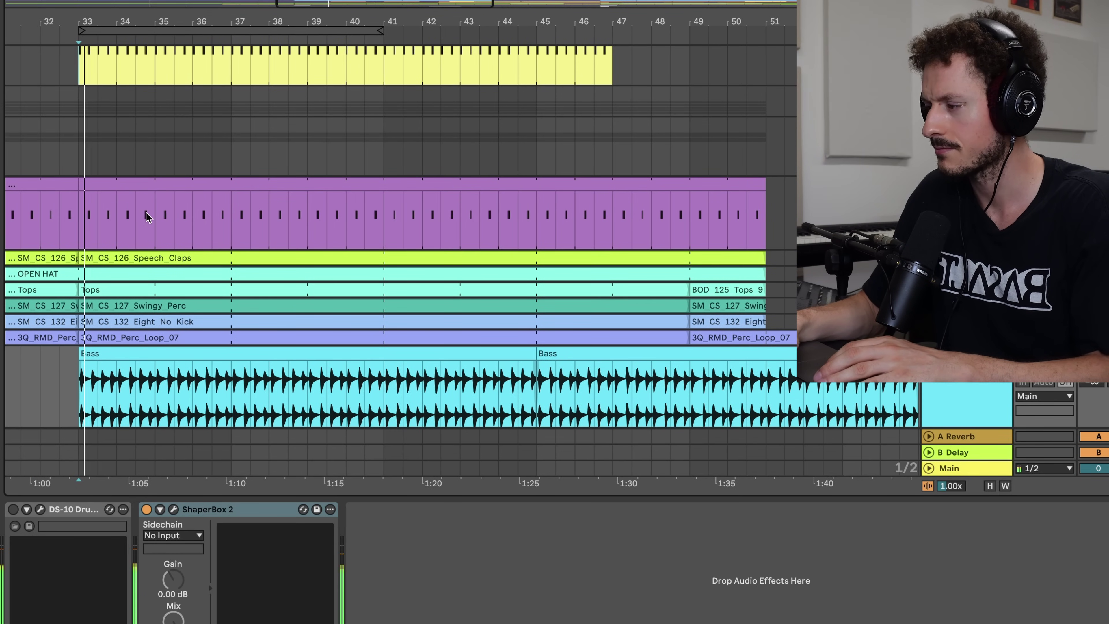
{"action": "scroll", "coordinate": [393, 236], "scroll_direction": "up", "scroll_amount": 3}
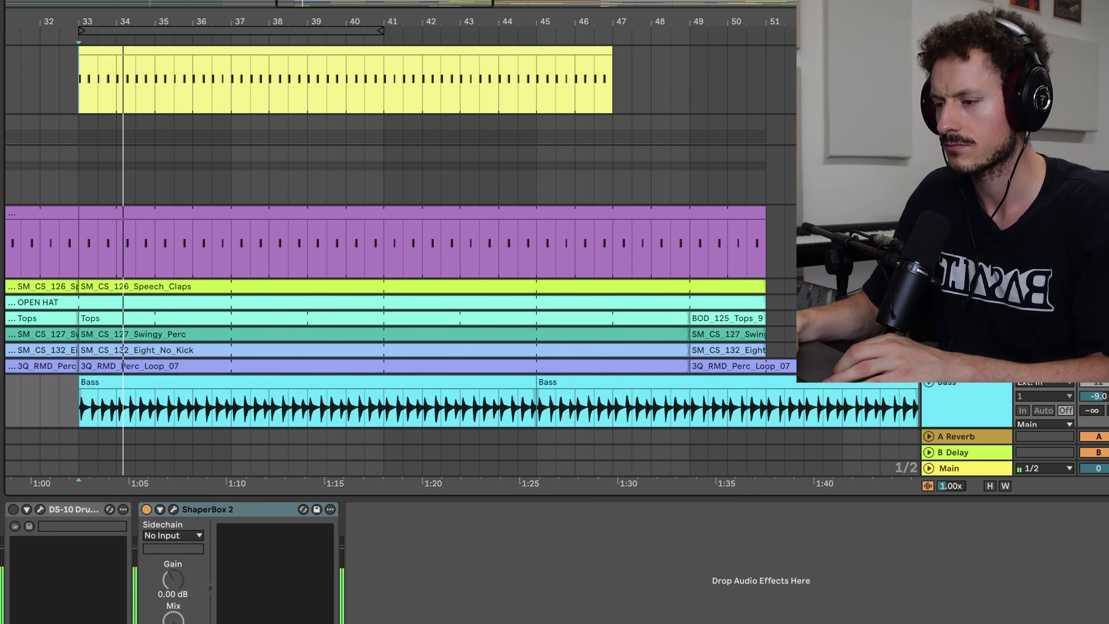
{"action": "double_click", "coordinate": [967, 74]}
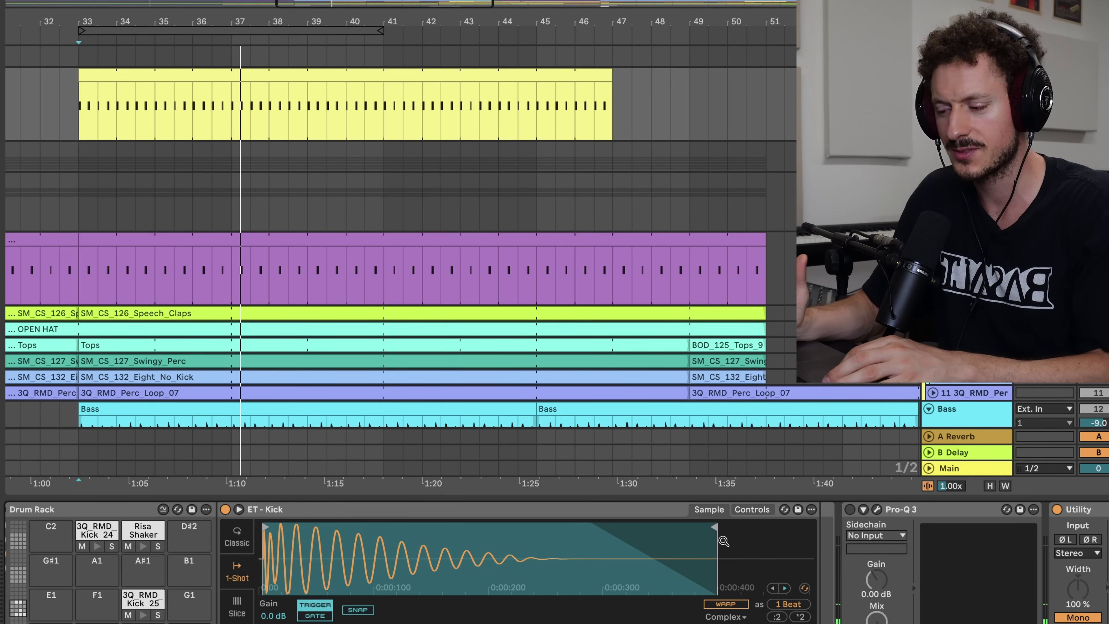
- Shorten the ET - Kick sample so it ends just past the 200 ms mark, and inspect the bass waveform's spacing
{"action": "mouse_move", "coordinate": [711, 527]}
{"action": "left_mouse_down"}
{"action": "mouse_move", "coordinate": [512, 531]}
{"action": "mouse_move", "coordinate": [530, 533]}
{"action": "left_mouse_up"}
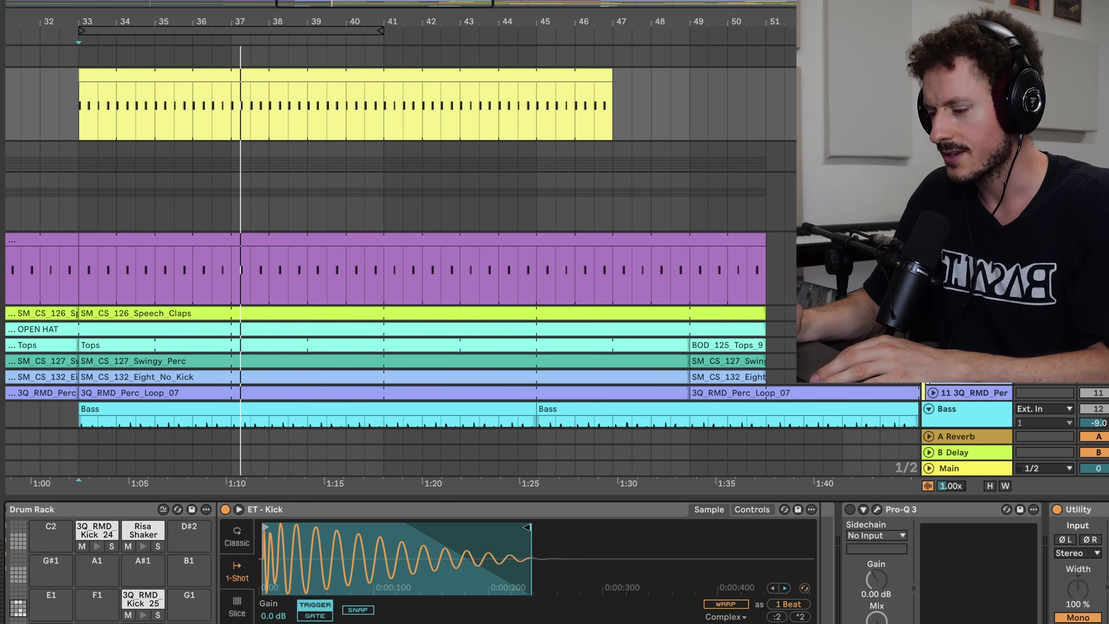
{"action": "left_click_drag", "start_coordinate": [528, 528], "coordinate": [522, 528]}
{"action": "scroll", "coordinate": [510, 411], "scroll_direction": "up", "scroll_amount": 5}
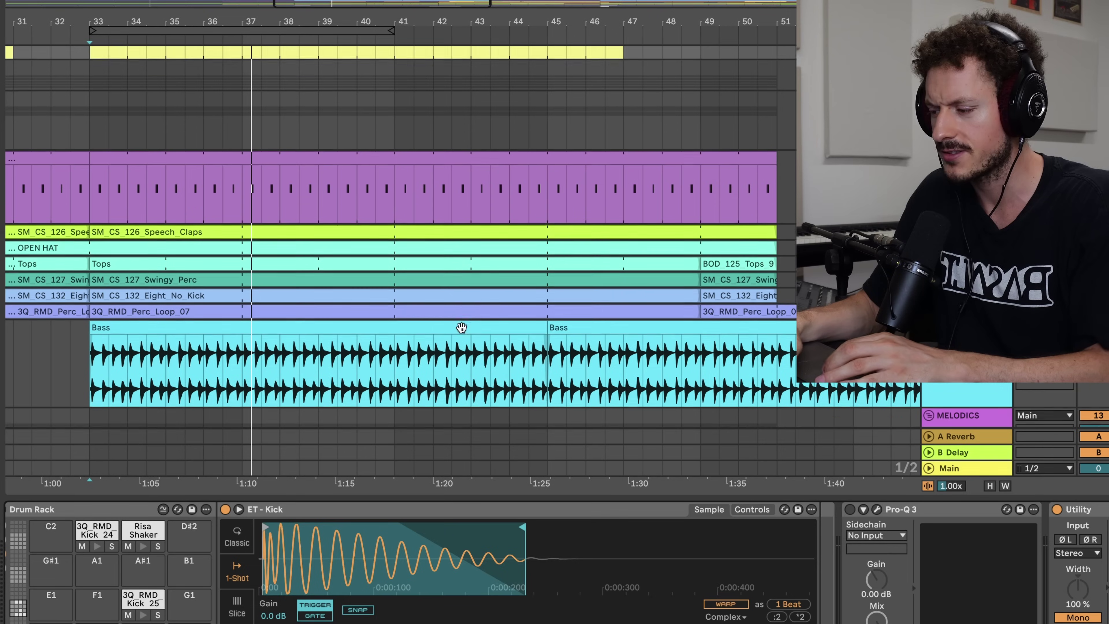
{"action": "scroll", "coordinate": [278, 381], "scroll_direction": "up", "scroll_amount": 8}
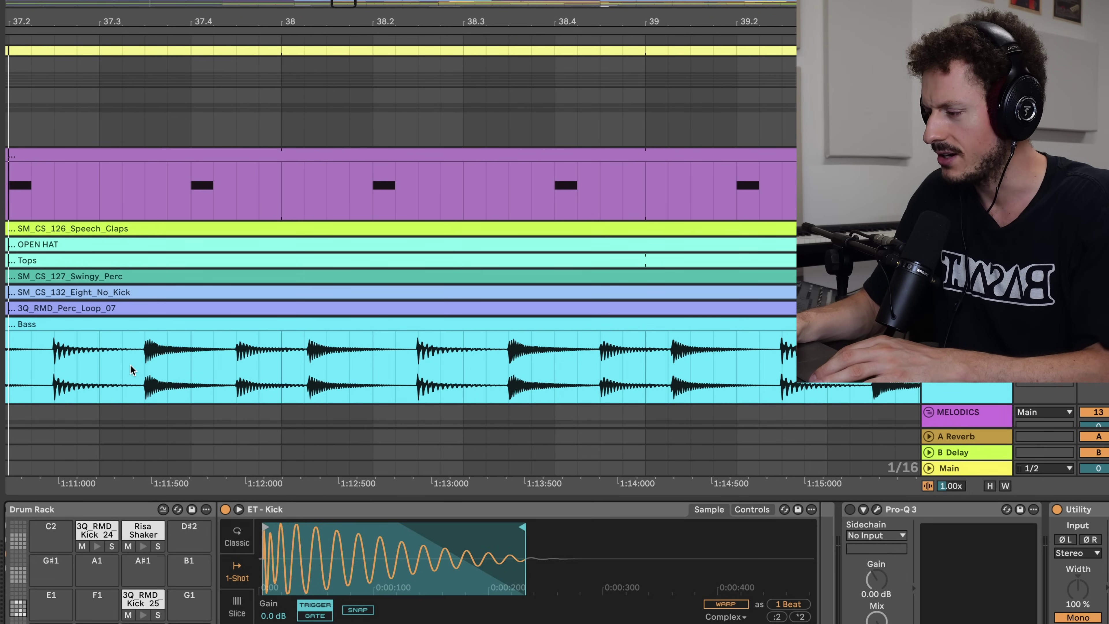
{"action": "scroll", "coordinate": [511, 372], "scroll_direction": "down", "scroll_amount": 4}
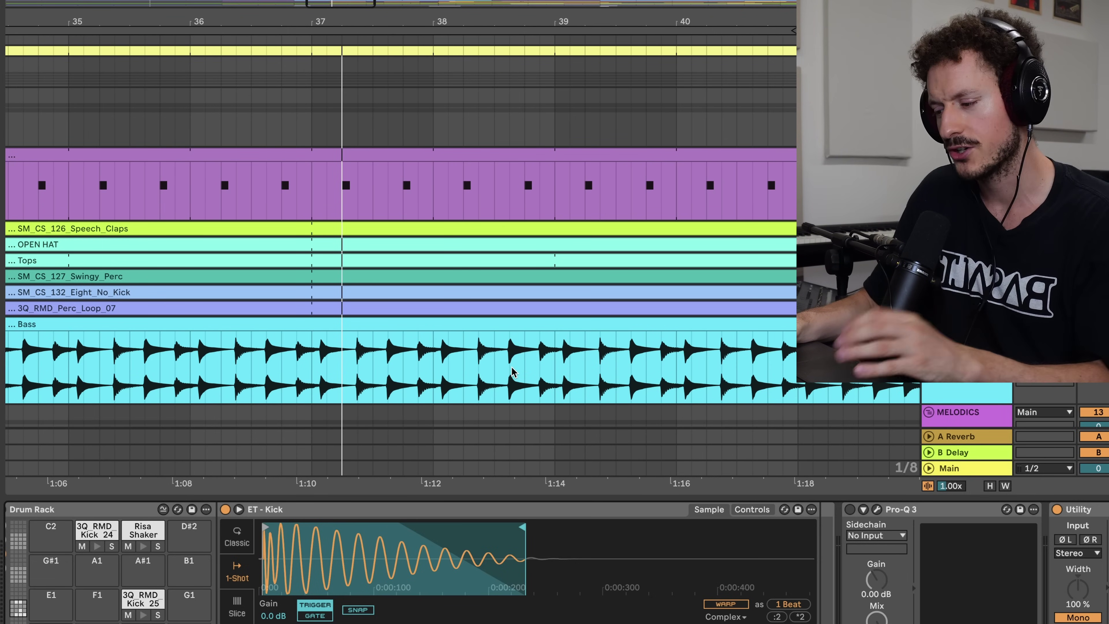
- Play back the shortened kick and extend the ET - Kick sample's end slightly
{"action": "key", "text": "space"}
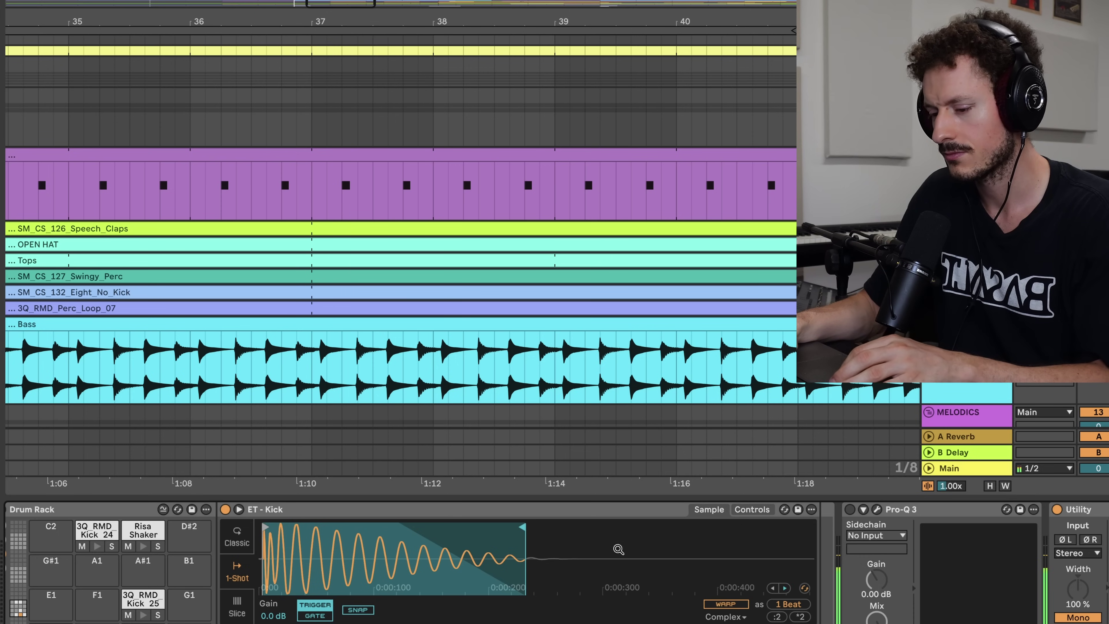
{"action": "scroll", "coordinate": [1082, 616], "scroll_direction": "right", "scroll_amount": 4}
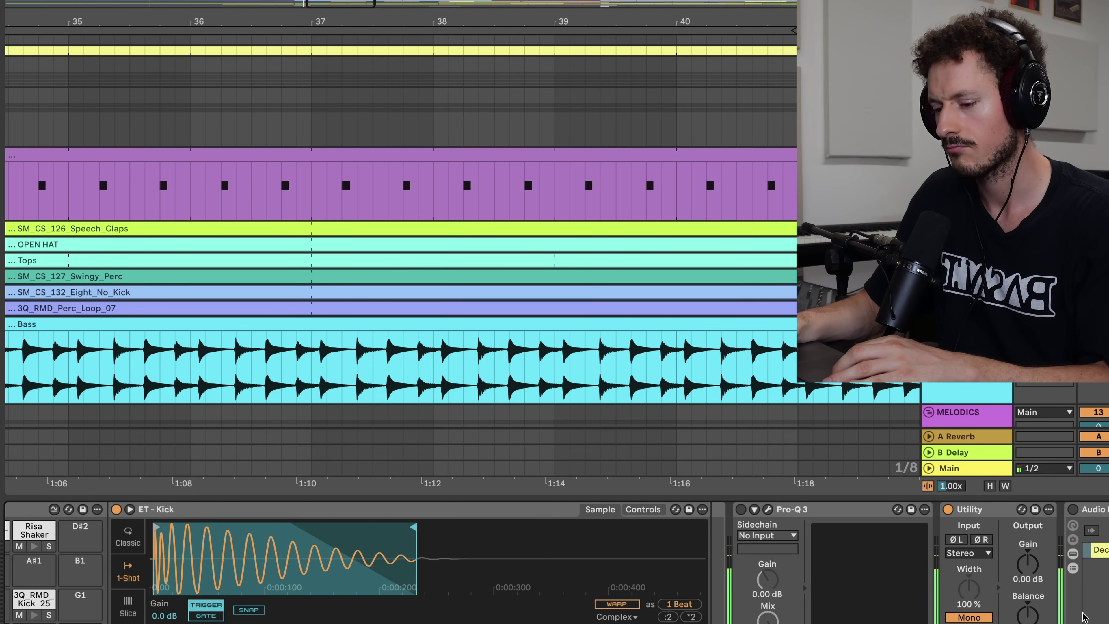
{"action": "scroll", "coordinate": [1082, 616], "scroll_direction": "left", "scroll_amount": 3}
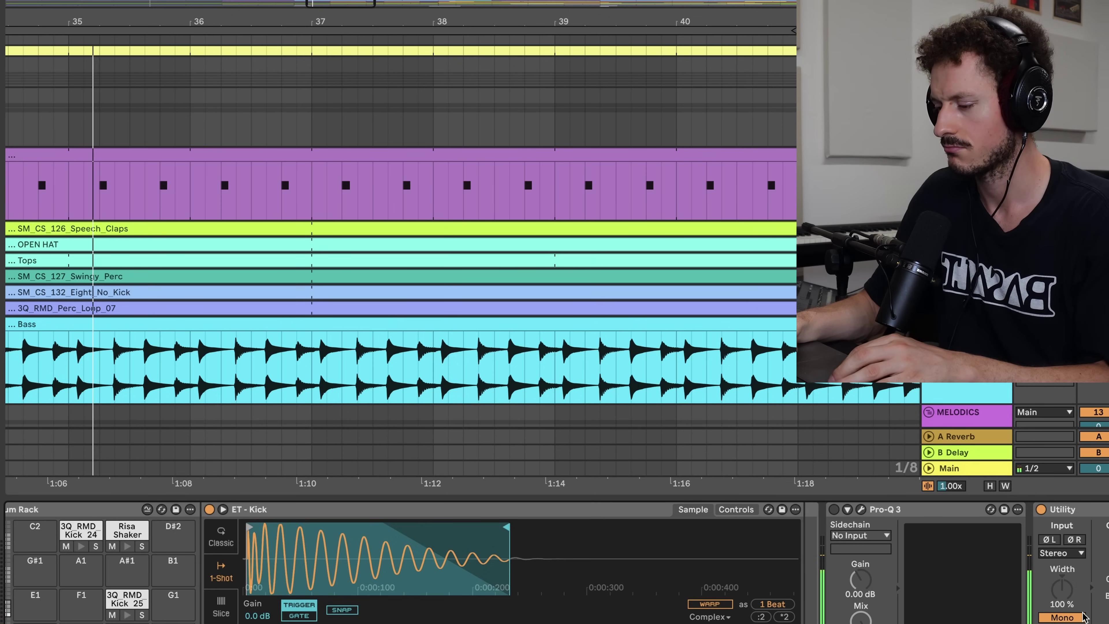
{"action": "mouse_move", "coordinate": [507, 527]}
{"action": "left_mouse_down"}
{"action": "mouse_move", "coordinate": [784, 528]}
{"action": "mouse_move", "coordinate": [481, 534]}
{"action": "mouse_move", "coordinate": [513, 538]}
{"action": "left_mouse_up"}
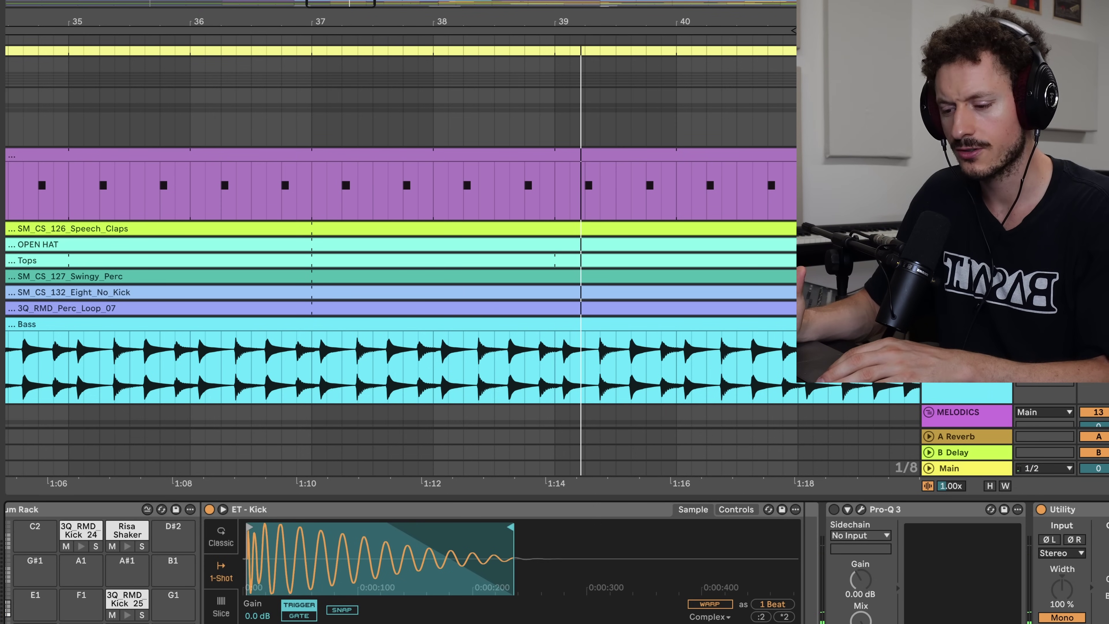
- Set the kick's Utility channel mode to Left and play back the result
{"action": "left_click", "coordinate": [1067, 558]}
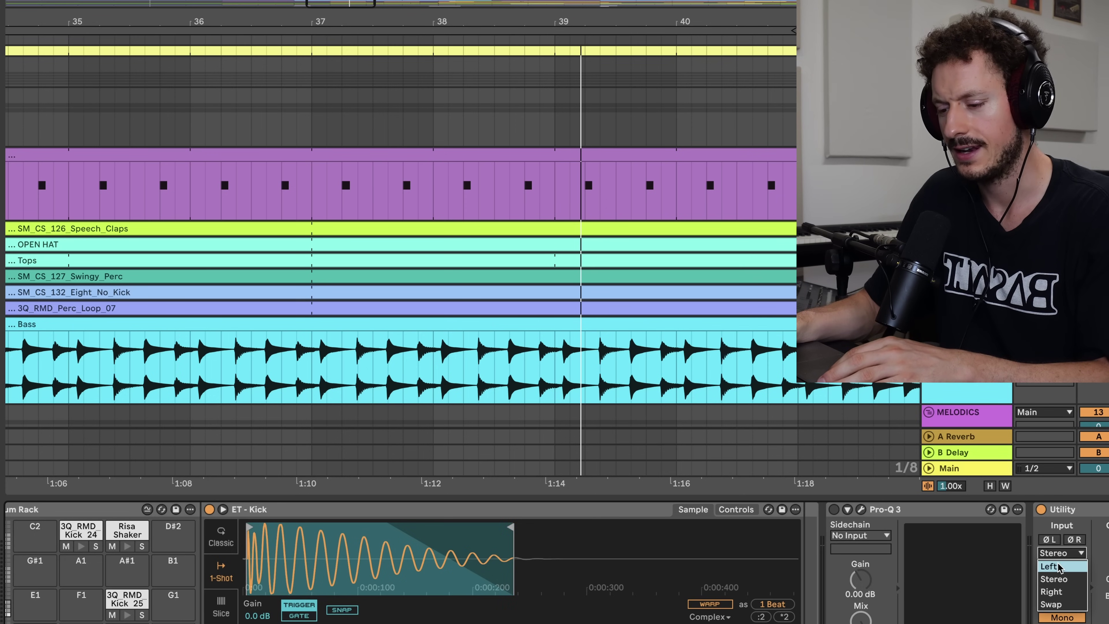
{"action": "left_click", "coordinate": [1057, 562]}
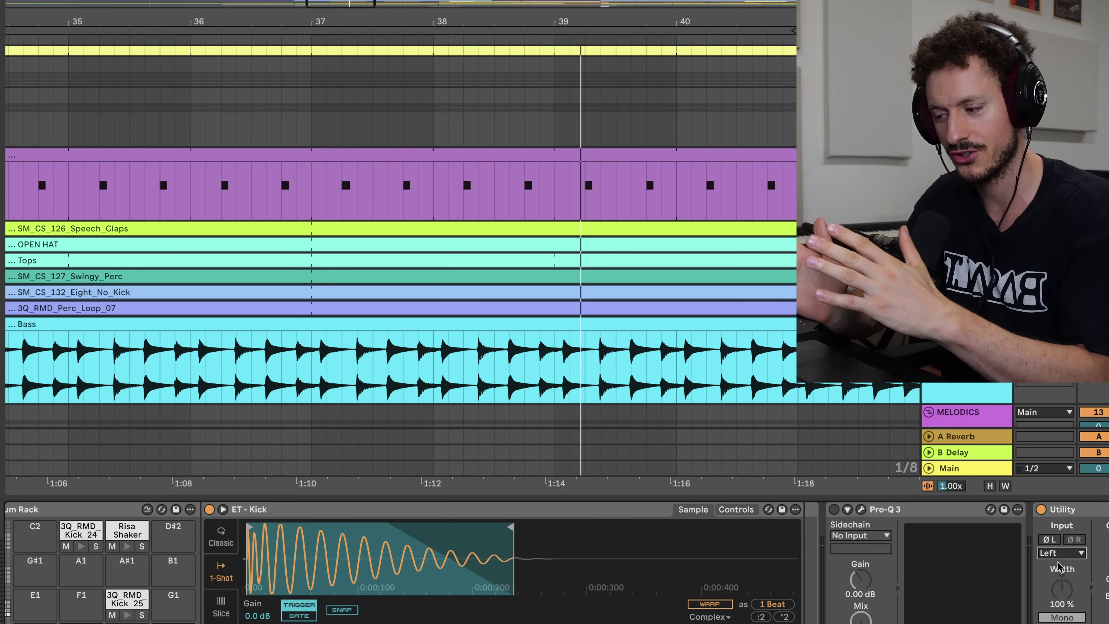
{"action": "key", "text": "space"}
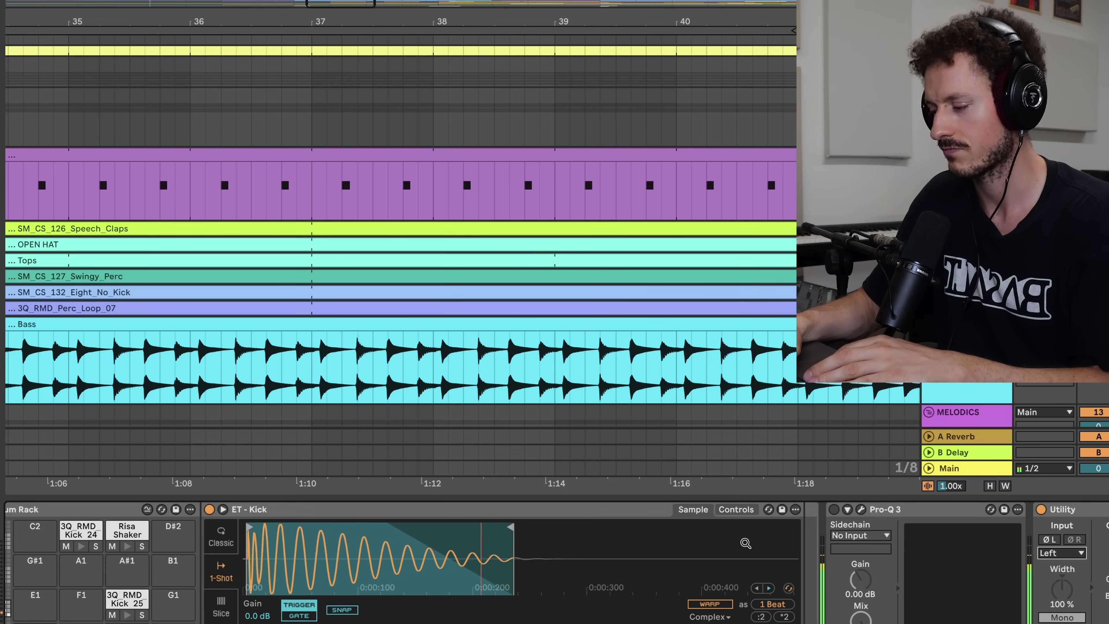
- Compare the kick notes with the bass clip between bars 34 and 39 and play the section back
{"action": "scroll", "coordinate": [672, 561], "scroll_direction": "left", "scroll_amount": 2}
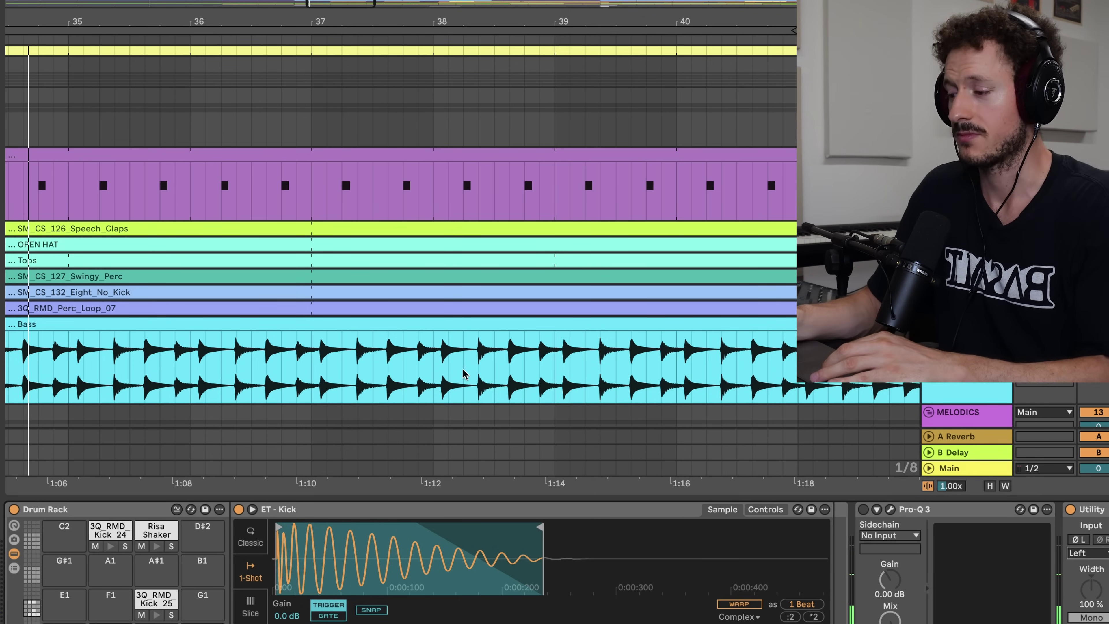
{"action": "scroll", "coordinate": [464, 373], "scroll_direction": "left", "scroll_amount": 2}
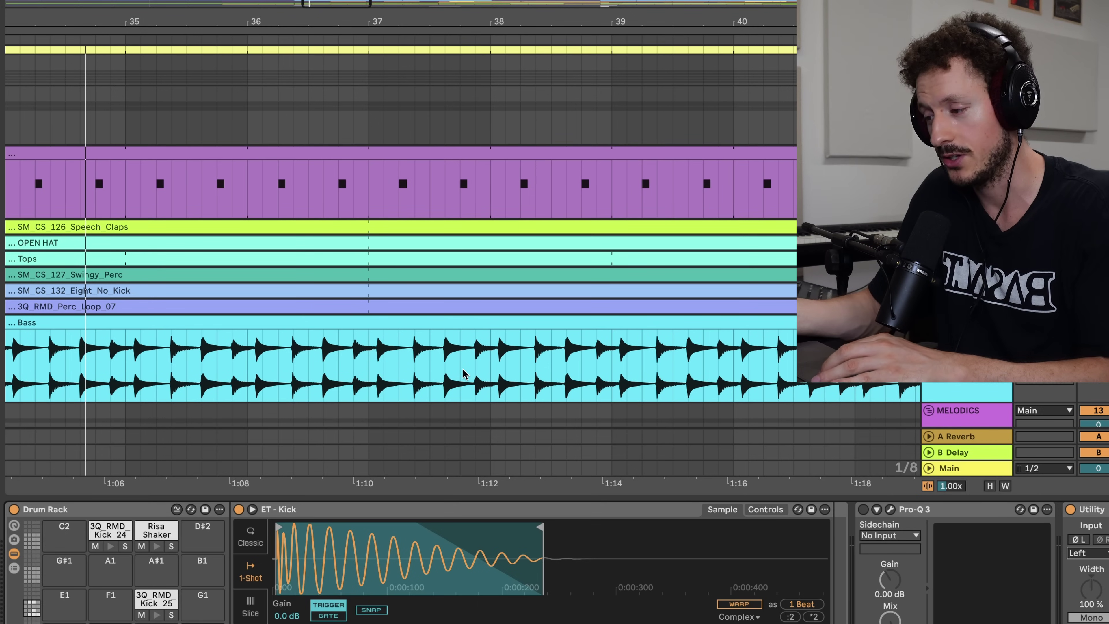
{"action": "scroll", "coordinate": [464, 373], "scroll_direction": "left", "scroll_amount": 3}
{"action": "scroll", "coordinate": [464, 374], "scroll_direction": "down", "scroll_amount": 1}
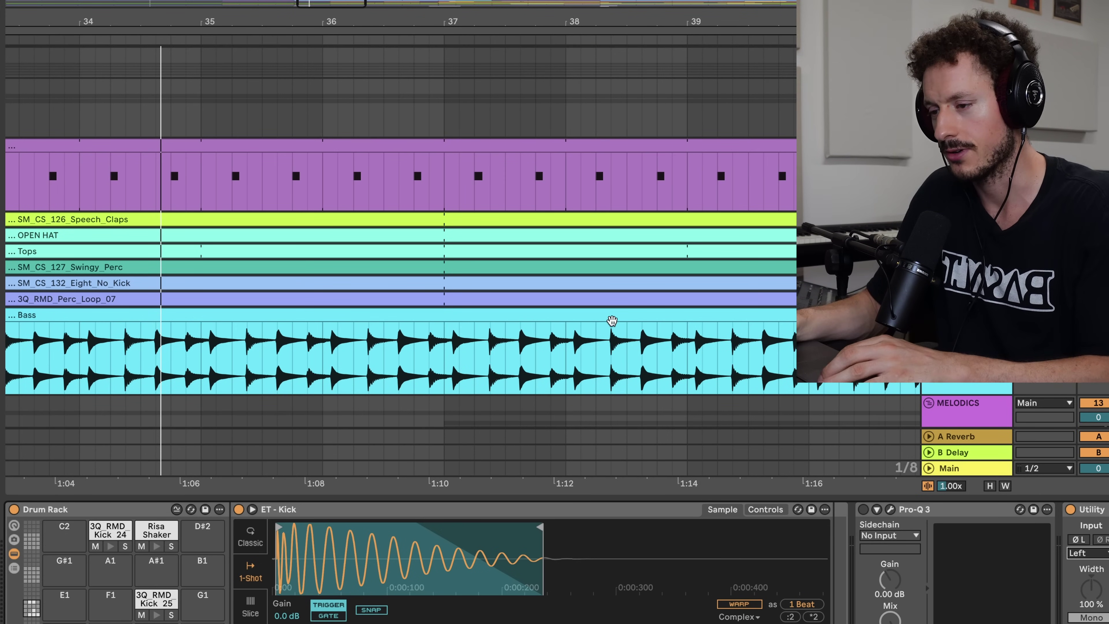
{"action": "scroll", "coordinate": [473, 373], "scroll_direction": "up", "scroll_amount": 5}
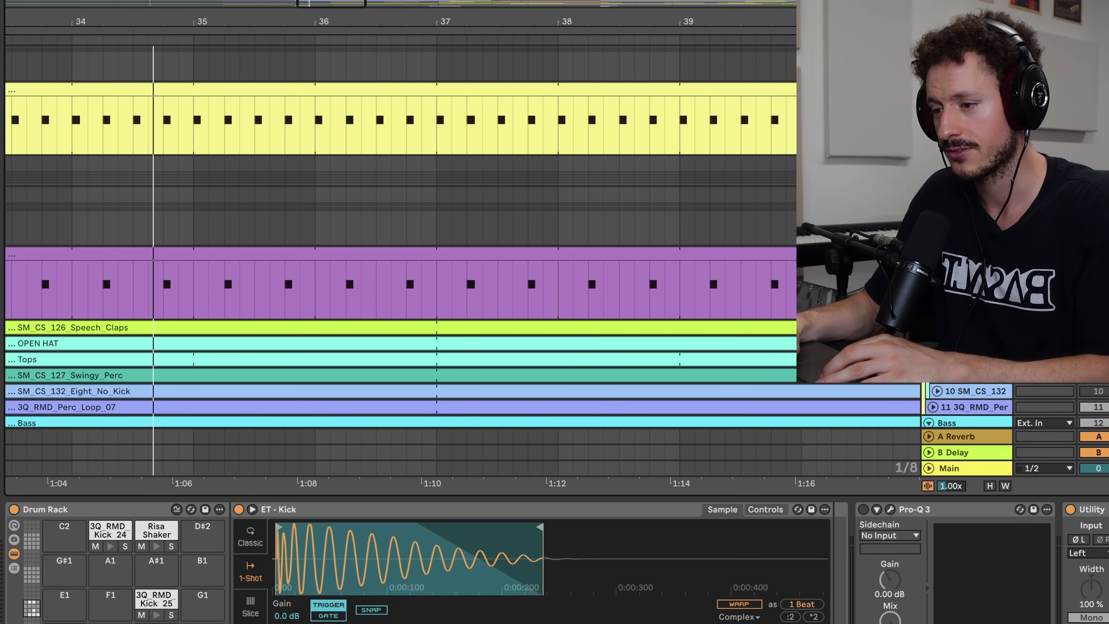
{"action": "key", "text": "space"}
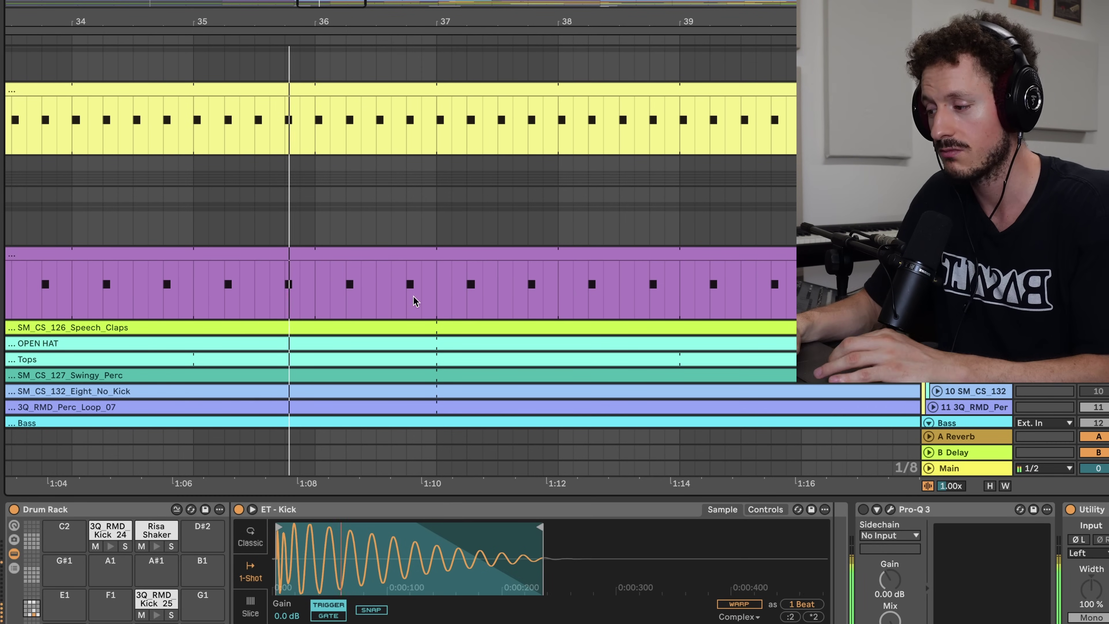
- Display the Bass track's devices, audition the bass from bar 33, and switch off ShaperBox 2 for playback
{"action": "scroll", "coordinate": [413, 296], "scroll_direction": "down", "scroll_amount": 5}
{"action": "scroll", "coordinate": [413, 297], "scroll_direction": "down", "scroll_amount": 2}
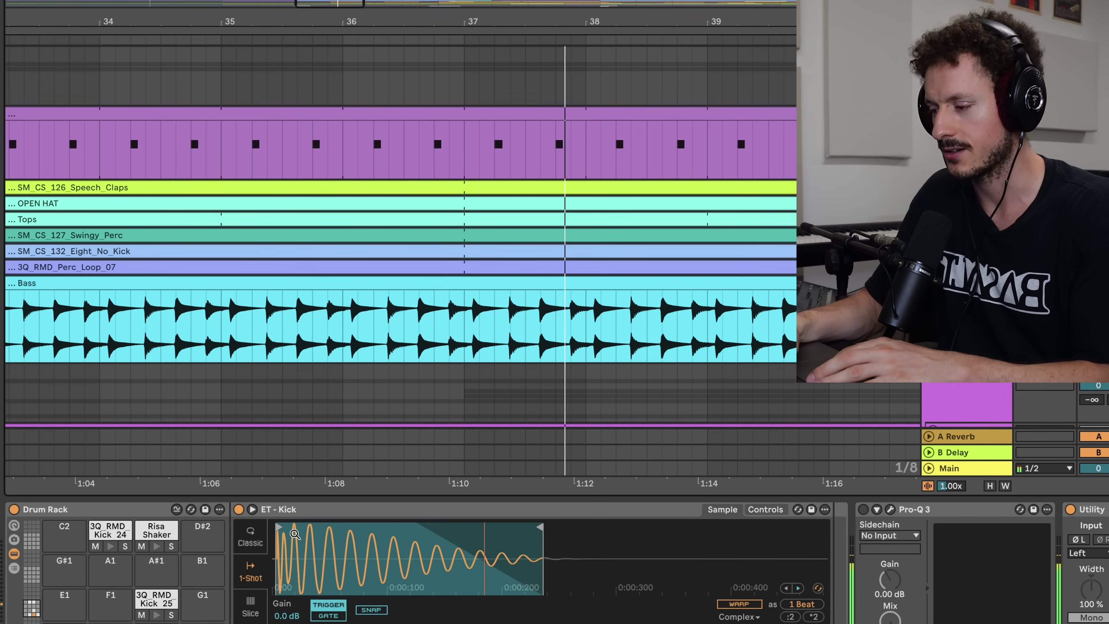
{"action": "left_click", "coordinate": [195, 317]}
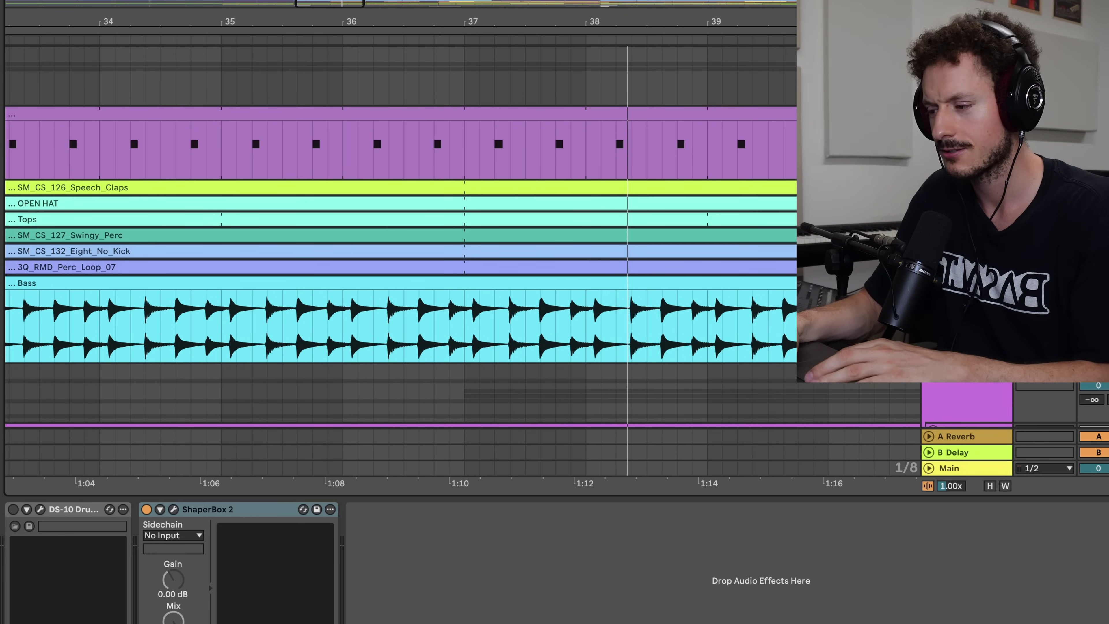
{"action": "scroll", "coordinate": [195, 317], "scroll_direction": "left", "scroll_amount": 3}
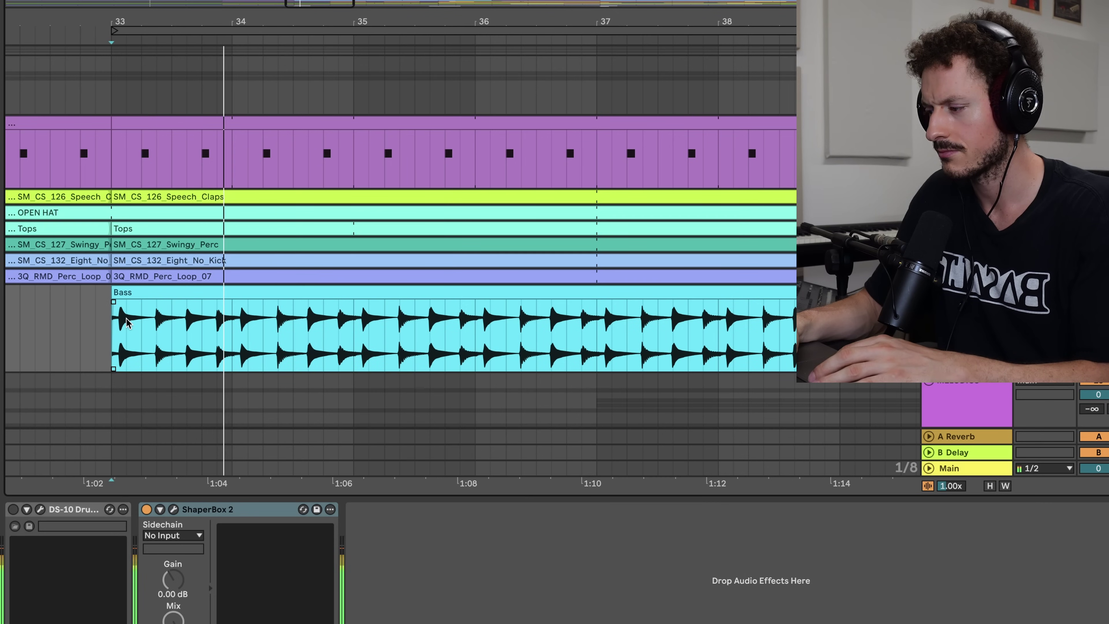
{"action": "key", "text": "space"}
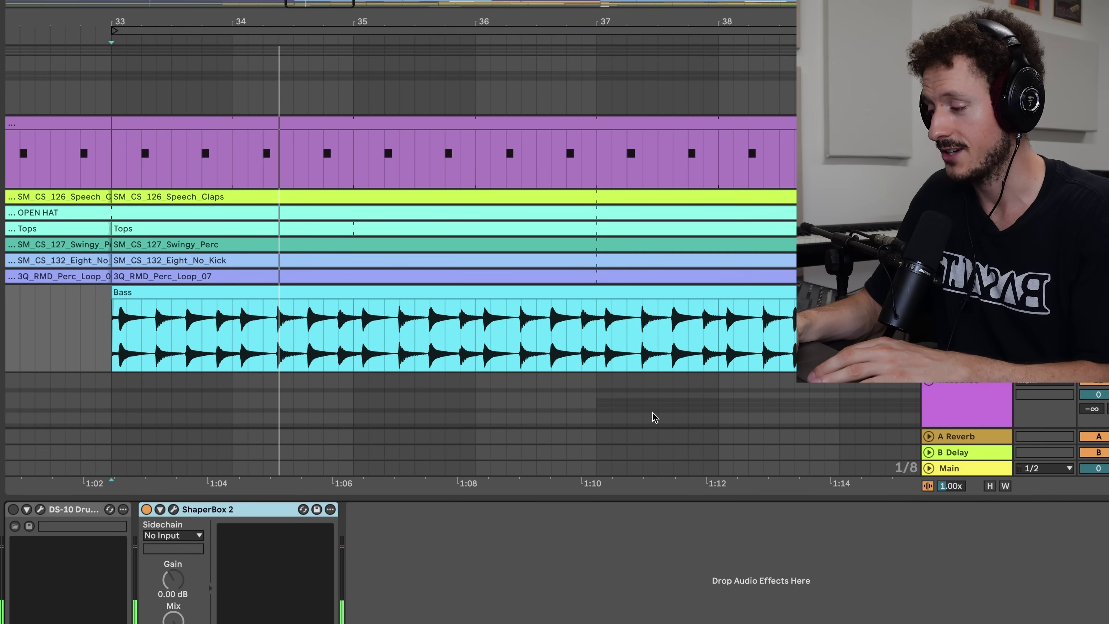
{"action": "left_click", "coordinate": [146, 510]}
{"action": "key", "text": "space"}
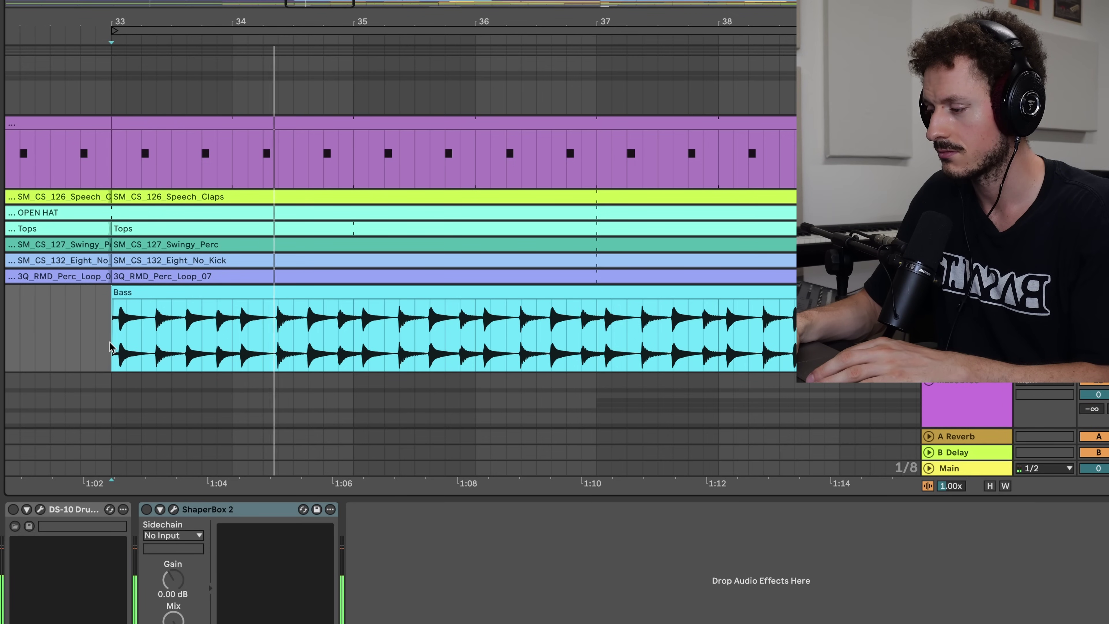
- Examine the start of the bass note near 34.2.3 at waveform level for an abrupt transient
{"action": "scroll", "coordinate": [267, 350], "scroll_direction": "up", "scroll_amount": 10}
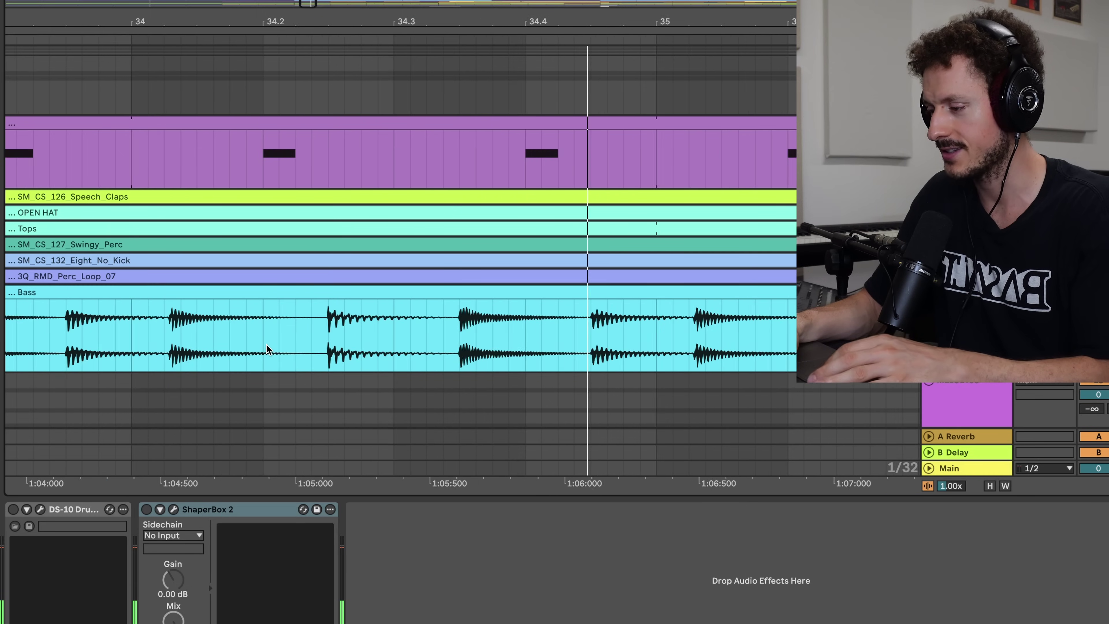
{"action": "scroll", "coordinate": [476, 328], "scroll_direction": "up", "scroll_amount": 8}
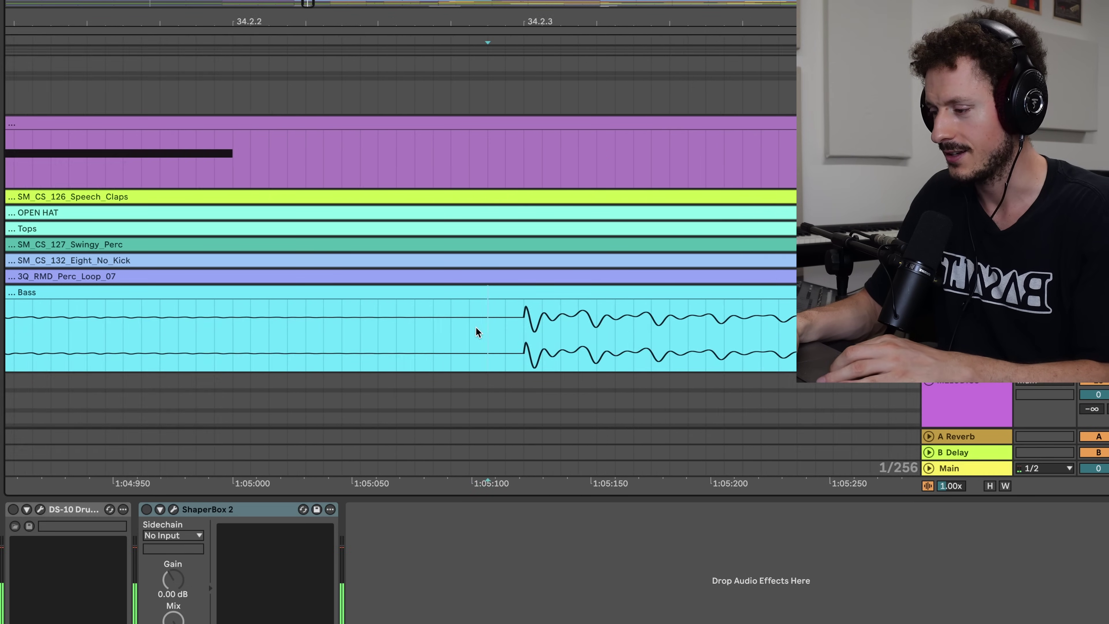
{"action": "scroll", "coordinate": [424, 340], "scroll_direction": "up", "scroll_amount": 3}
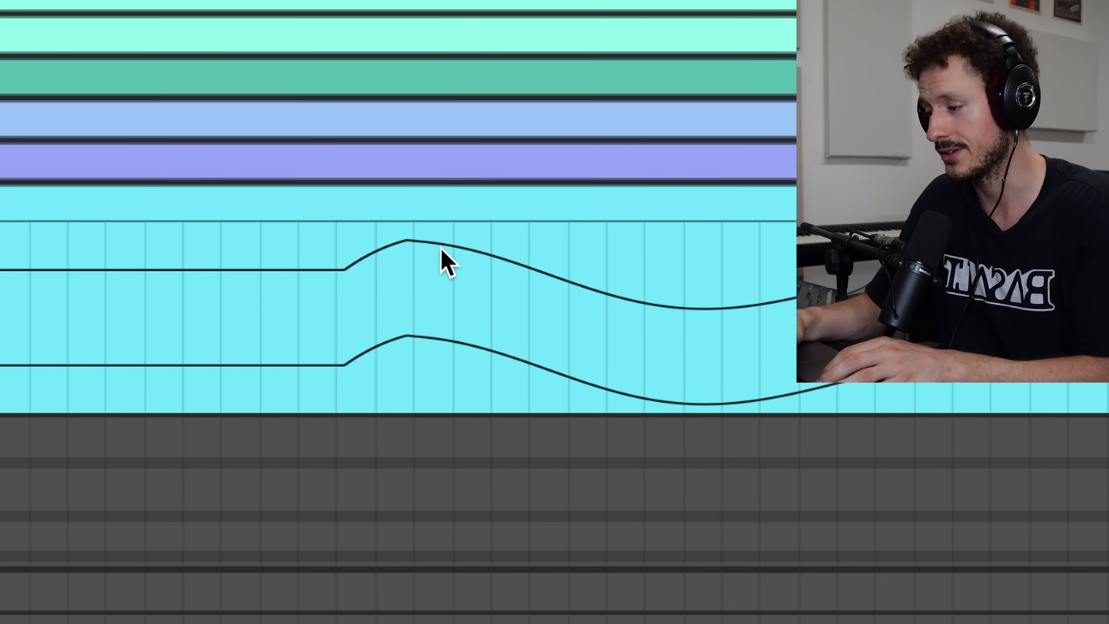
{"action": "scroll", "coordinate": [440, 260], "scroll_direction": "down", "scroll_amount": 10}
{"action": "scroll", "coordinate": [441, 260], "scroll_direction": "down", "scroll_amount": 5}
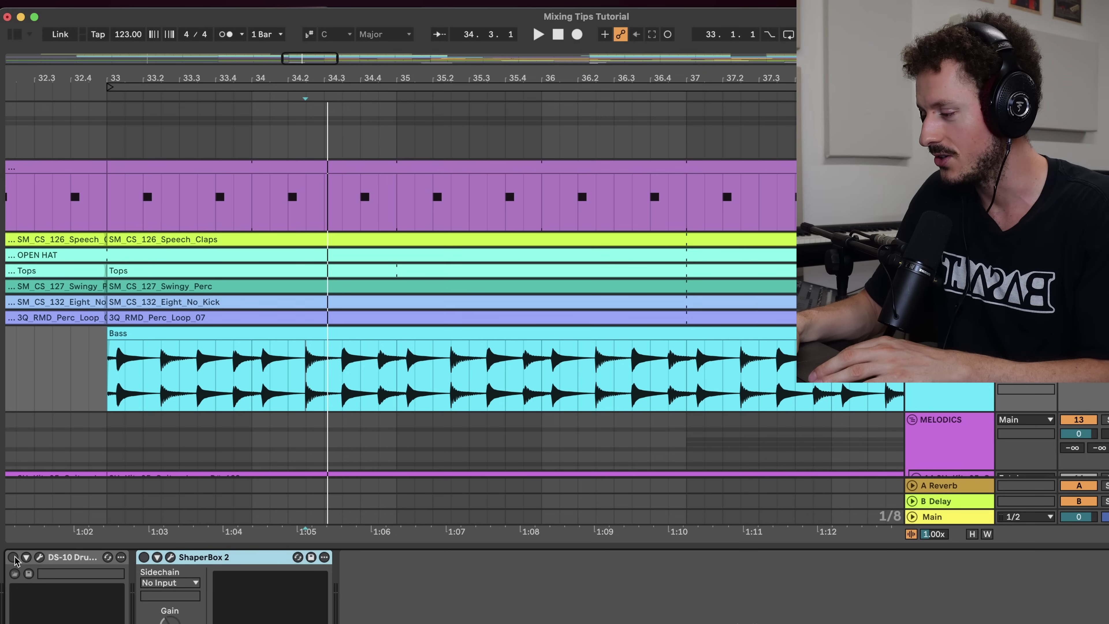
- Switch on the Bass track's DS-10 Drum Shaper and adjust its controls in Bus mode
{"action": "left_click", "coordinate": [40, 557]}
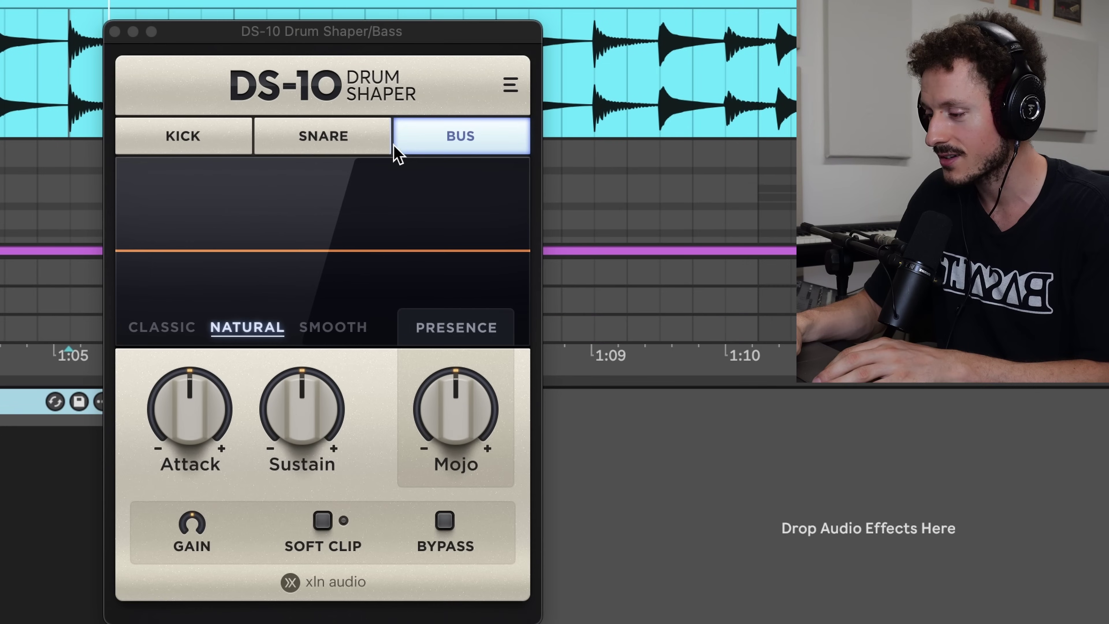
{"action": "left_click_drag", "start_coordinate": [372, 563], "coordinate": [354, 597]}
{"action": "left_click_drag", "start_coordinate": [156, 468], "coordinate": [146, 504]}
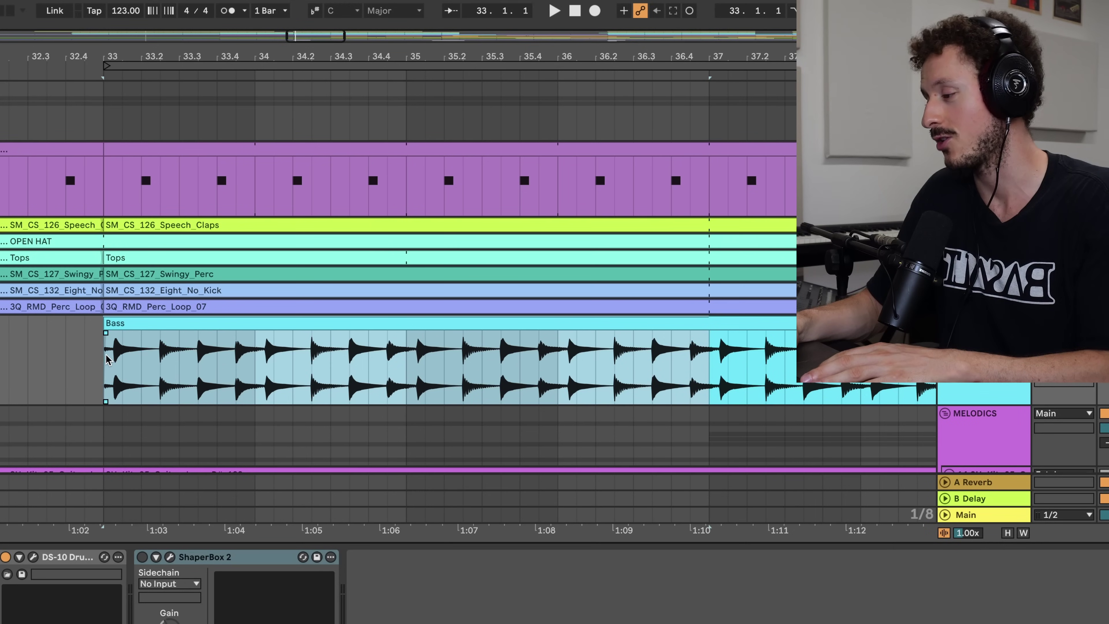
- Split the Bass clip at bar 37 and consolidate the section from bar 33 to 37 into its own clip
{"action": "key", "text": "Delete"}
{"action": "key", "text": "ctrl+v"}
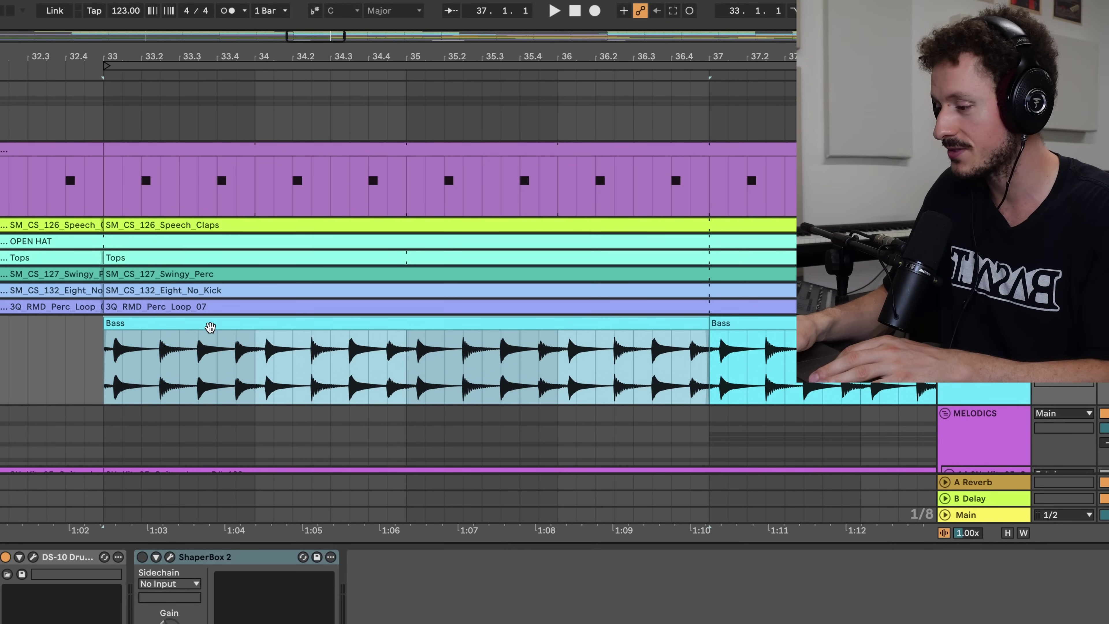
{"action": "key", "text": "ctrl+j"}
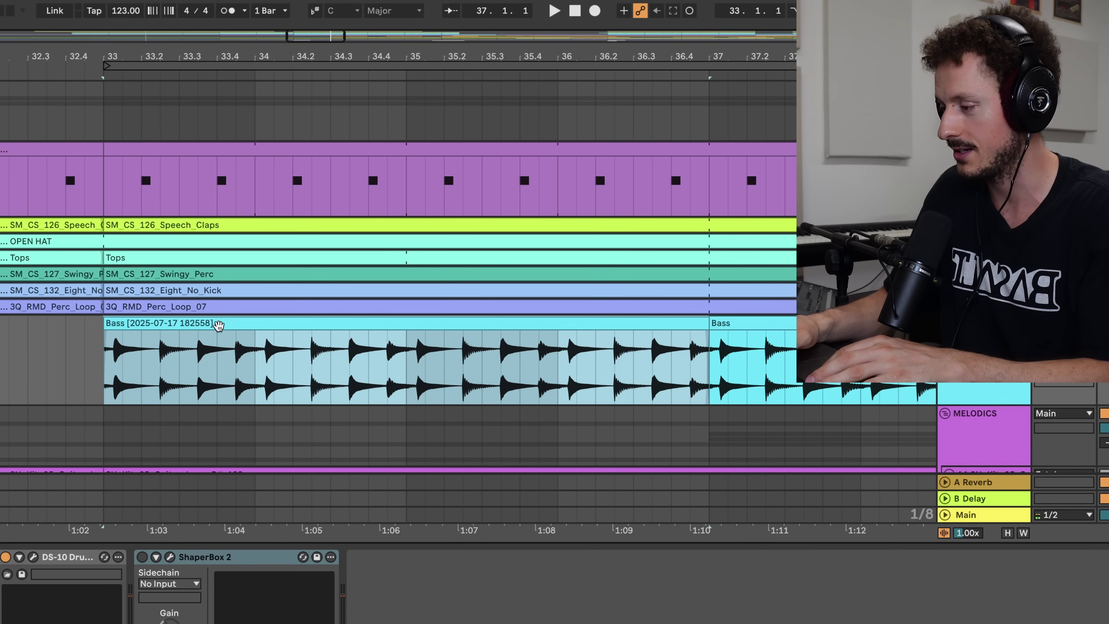
- Open the consolidated bass clip's sample in the external RX audio editor
{"action": "double_click", "coordinate": [218, 324]}
{"action": "scroll", "coordinate": [75, 620], "scroll_direction": "down", "scroll_amount": 1}
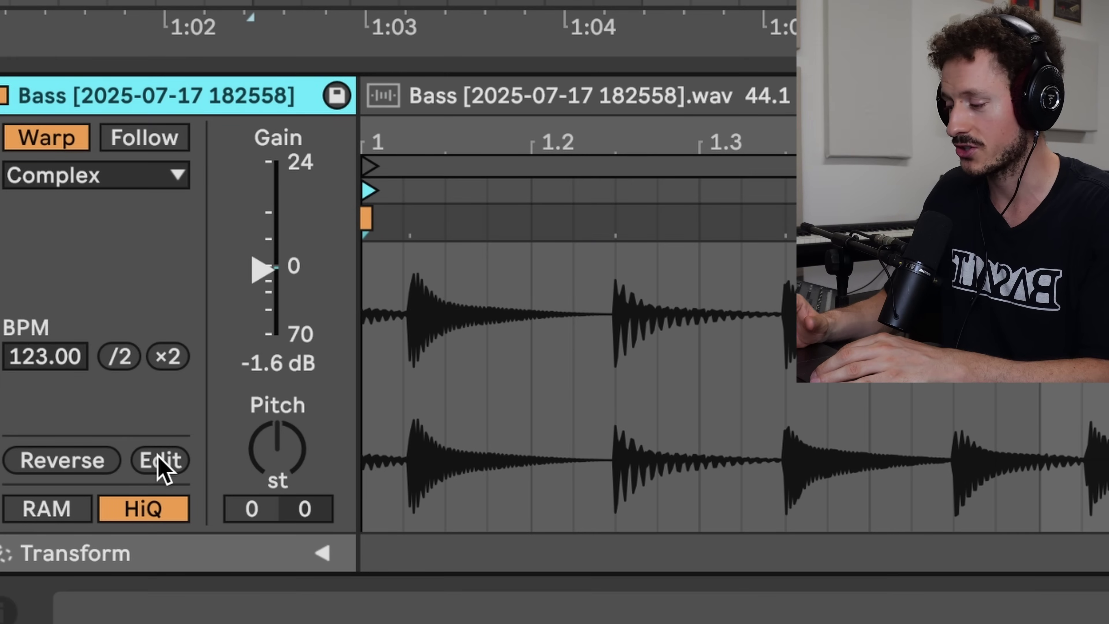
{"action": "left_click", "coordinate": [160, 464]}
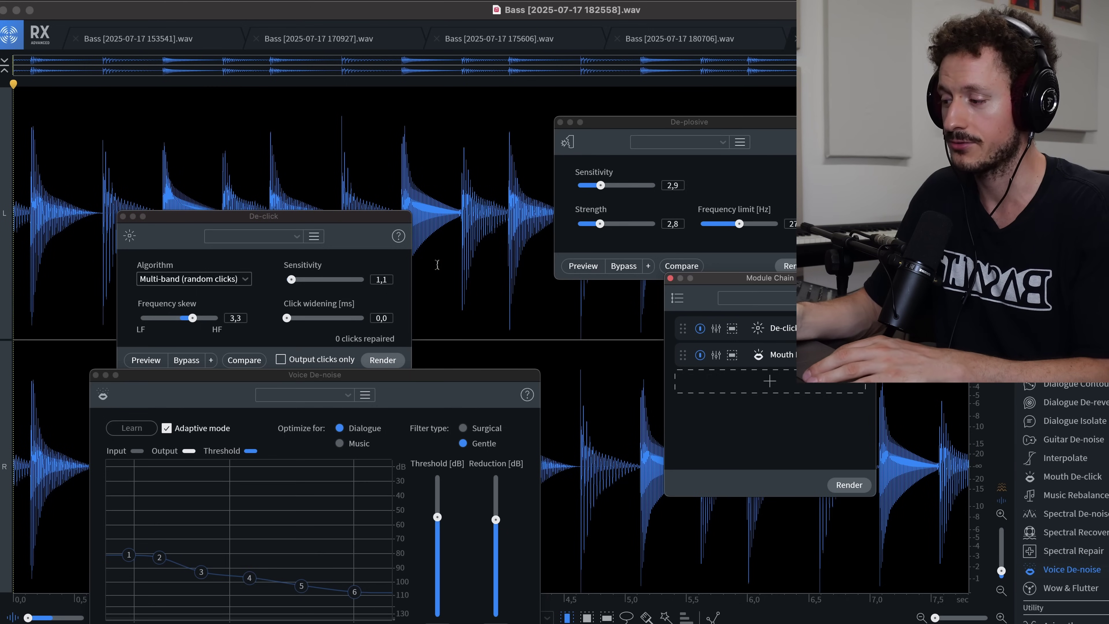
- Render De-click on the bass file with Multi-band (random clicks), sensitivity 1.1 and frequency skew 3.3, and return to the Ableton Live arrangement
{"action": "left_click", "coordinate": [382, 360]}
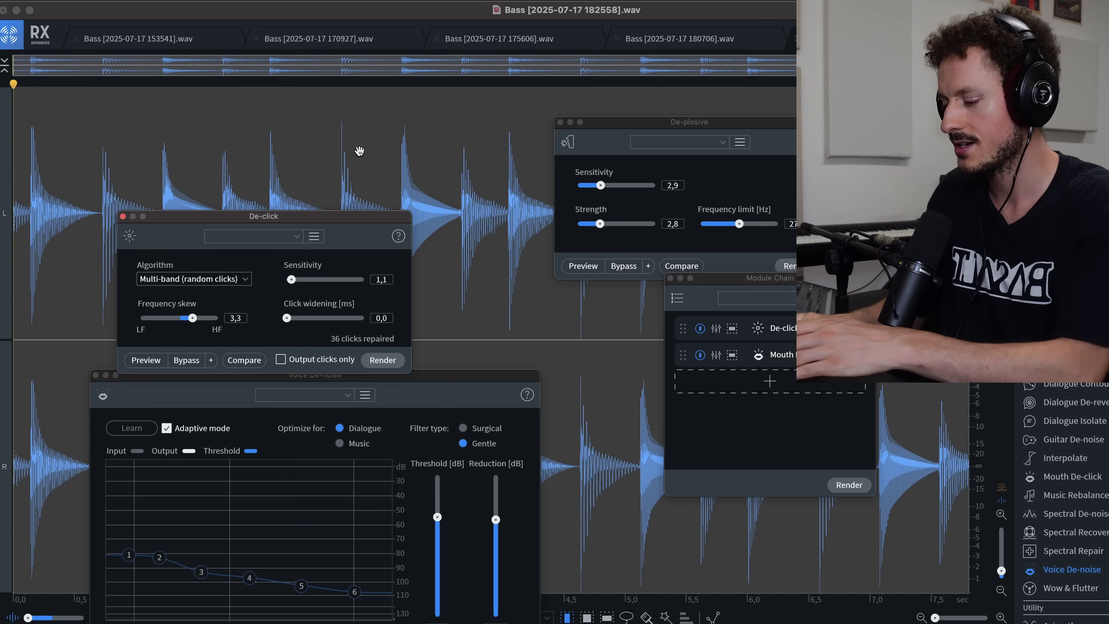
{"action": "left_click", "coordinate": [3, 11]}
{"action": "left_click", "coordinate": [105, 343]}
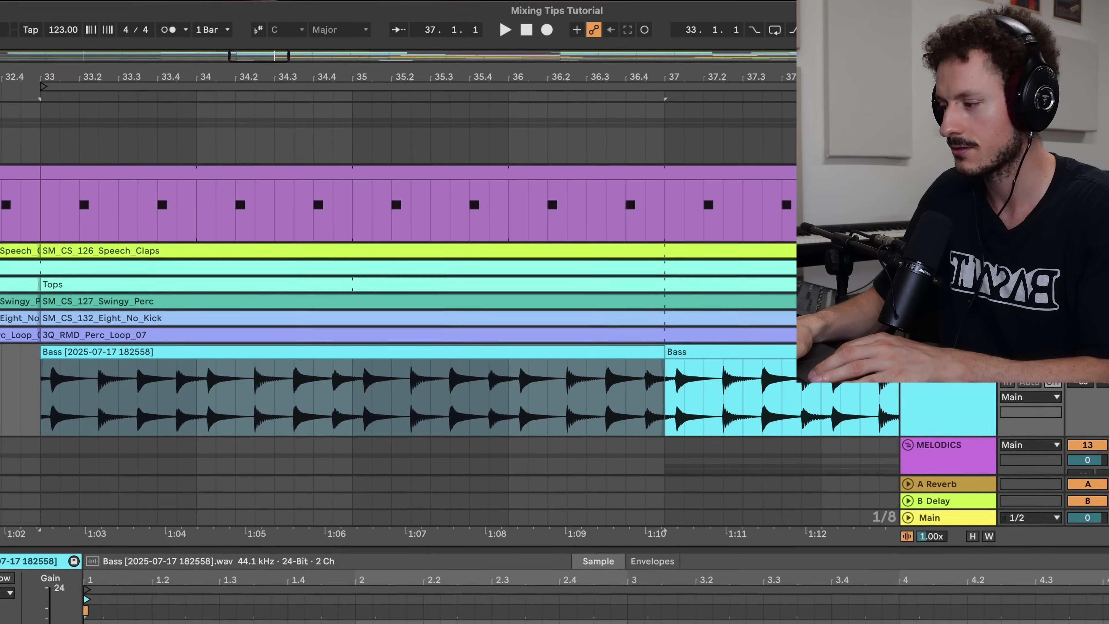
- Audition the de-clicked bass clip from bar 33 and the original bass clip from bar 37 for comparison
{"action": "key", "text": "space"}
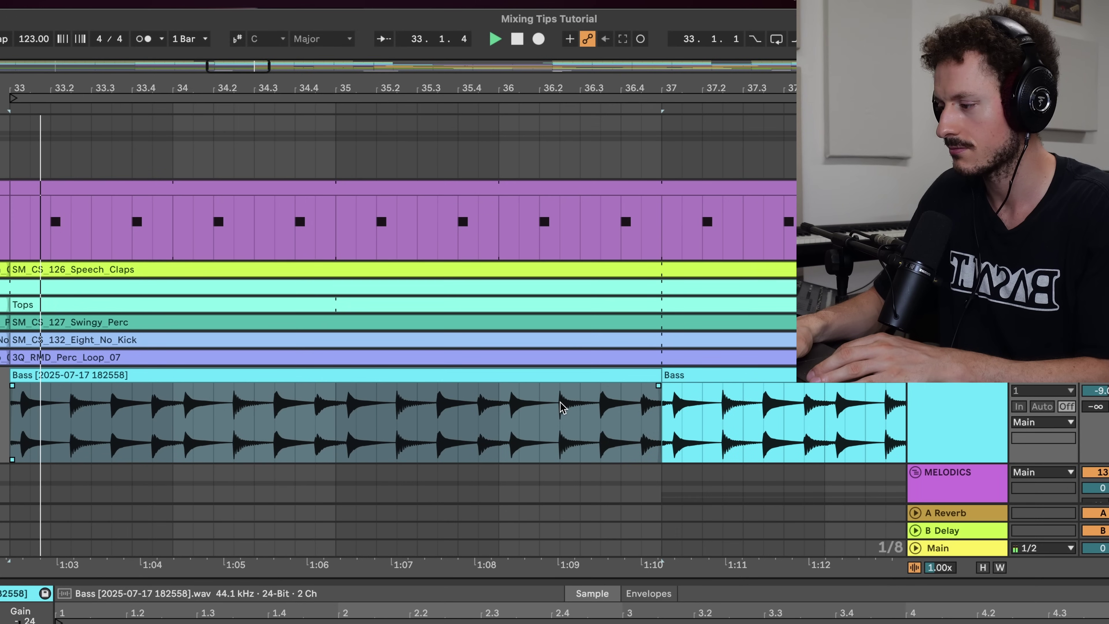
{"action": "left_click", "coordinate": [663, 430]}
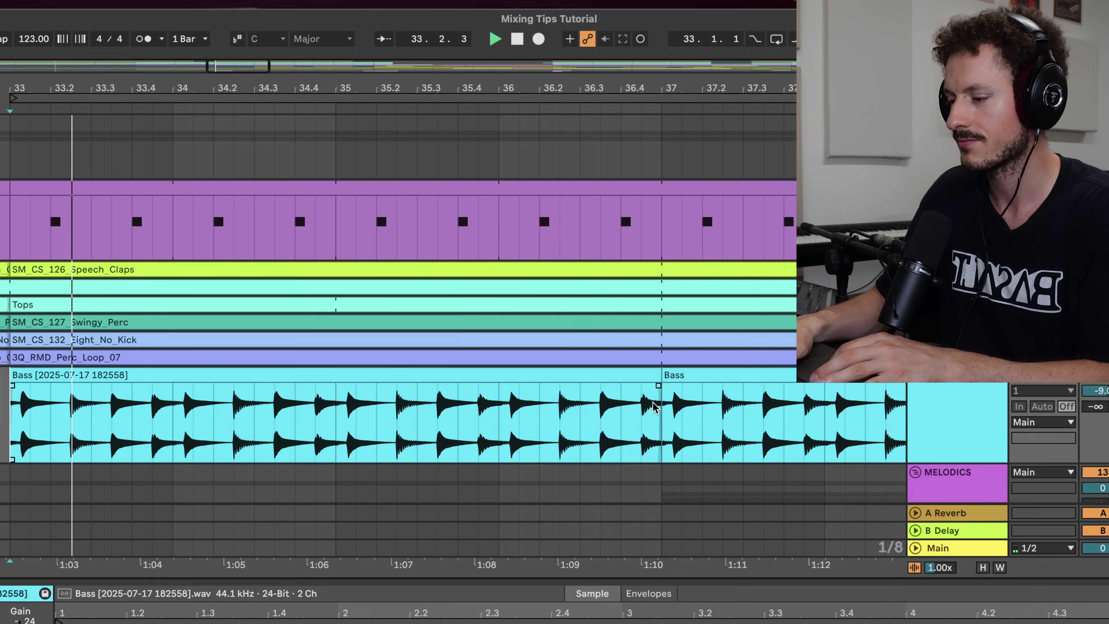
{"action": "left_click", "coordinate": [663, 426]}
{"action": "key", "text": "space"}
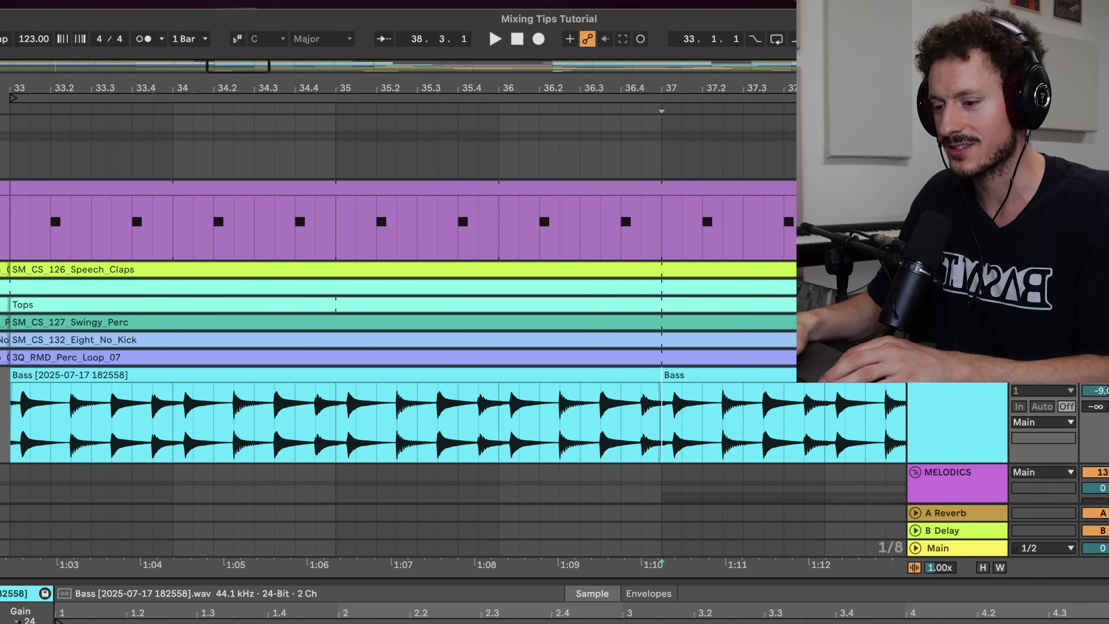
- Examine the note starts of the de-clicked bass clip closely around 34.2.3
{"action": "scroll", "coordinate": [393, 306], "scroll_direction": "up", "scroll_amount": 5}
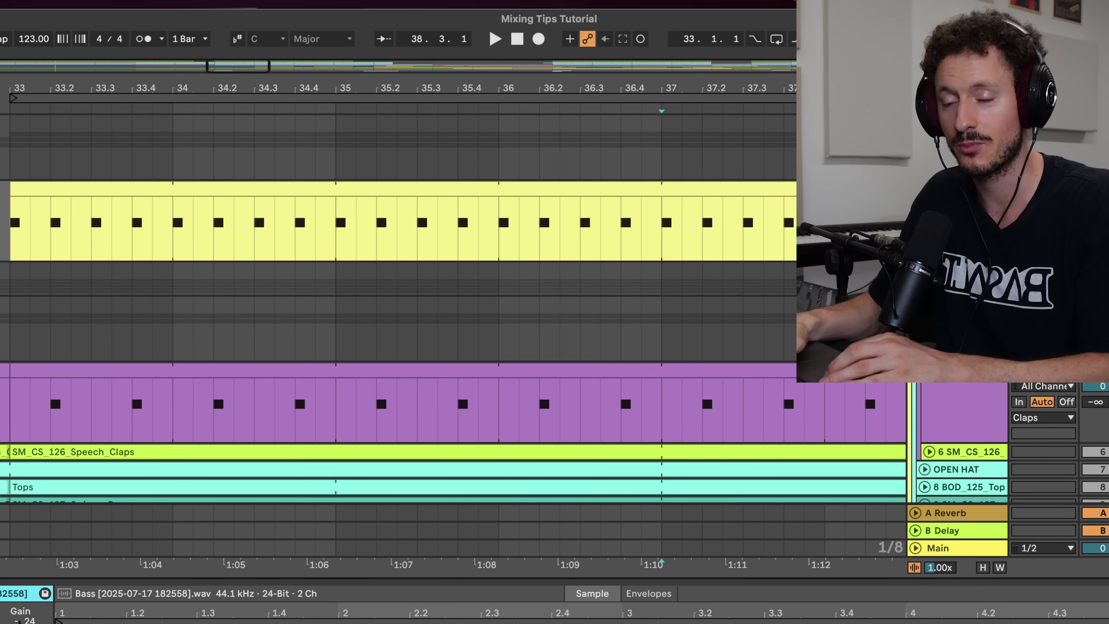
{"action": "scroll", "coordinate": [458, 458], "scroll_direction": "down", "scroll_amount": 6}
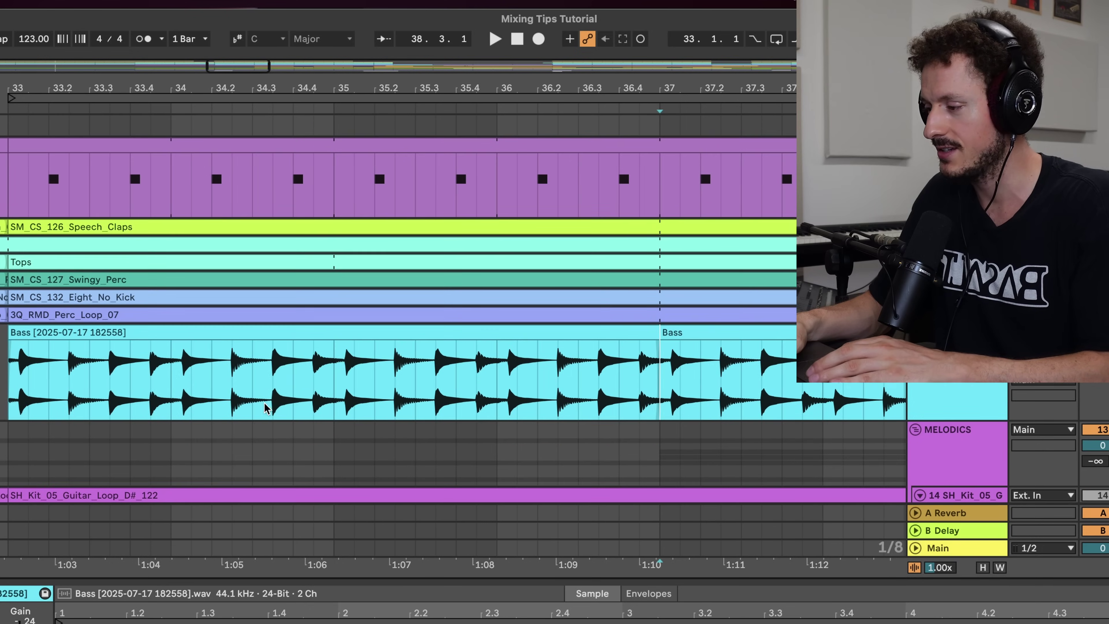
{"action": "scroll", "coordinate": [124, 387], "scroll_direction": "up", "scroll_amount": 5}
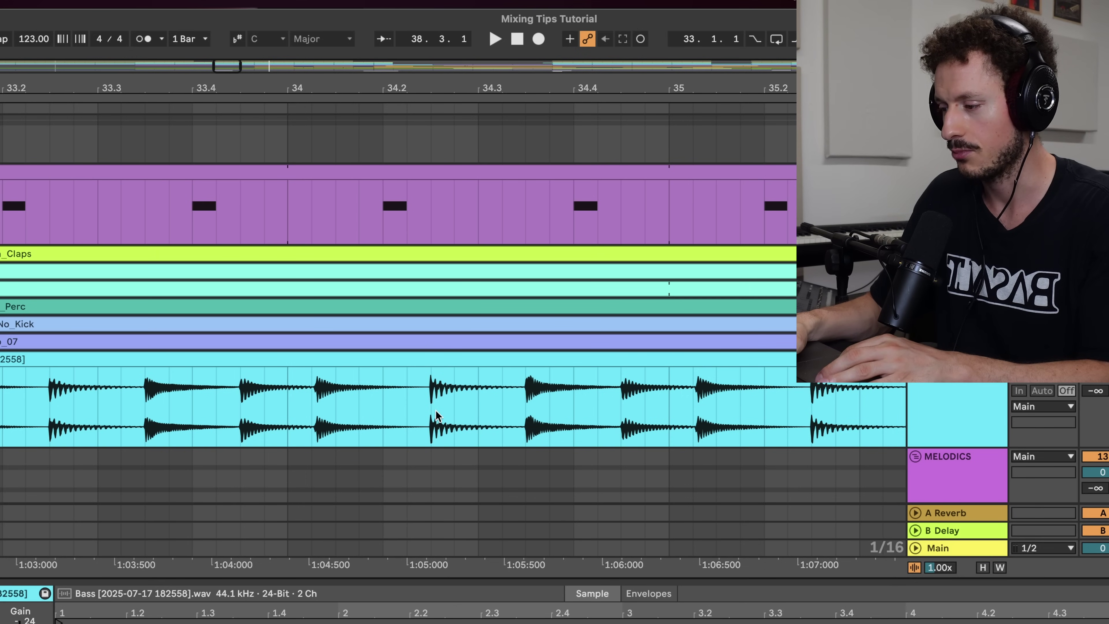
{"action": "scroll", "coordinate": [429, 420], "scroll_direction": "up", "scroll_amount": 4}
{"action": "scroll", "coordinate": [429, 420], "scroll_direction": "down", "scroll_amount": 6}
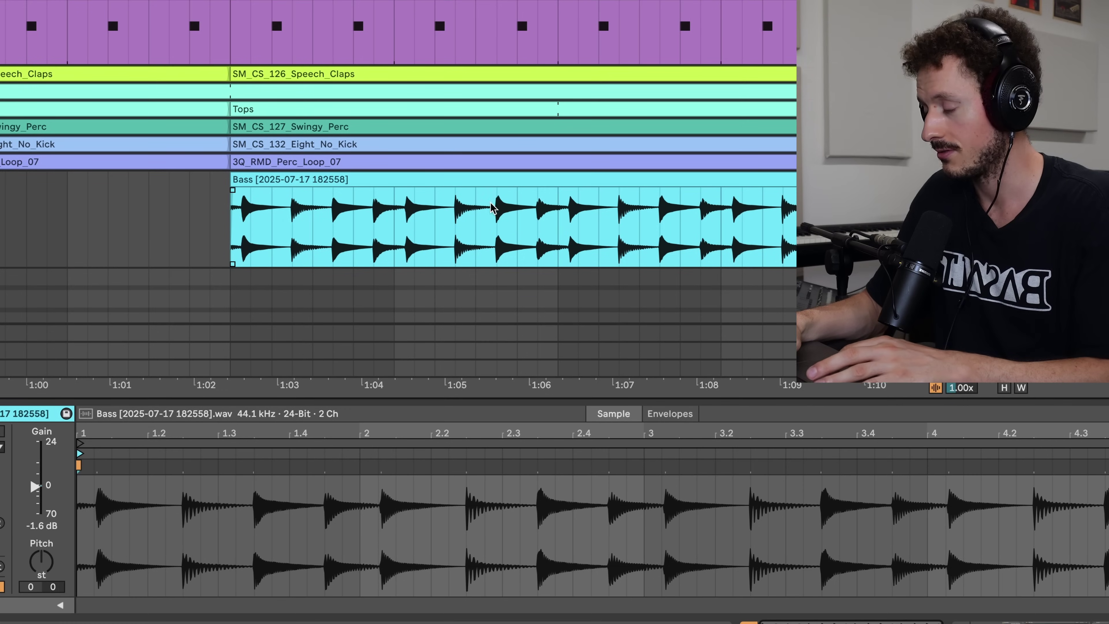
- Switch ShaperBox 2 back on for the Bass track, and open and close its volume curve window
{"action": "key", "text": "shift+Tab"}
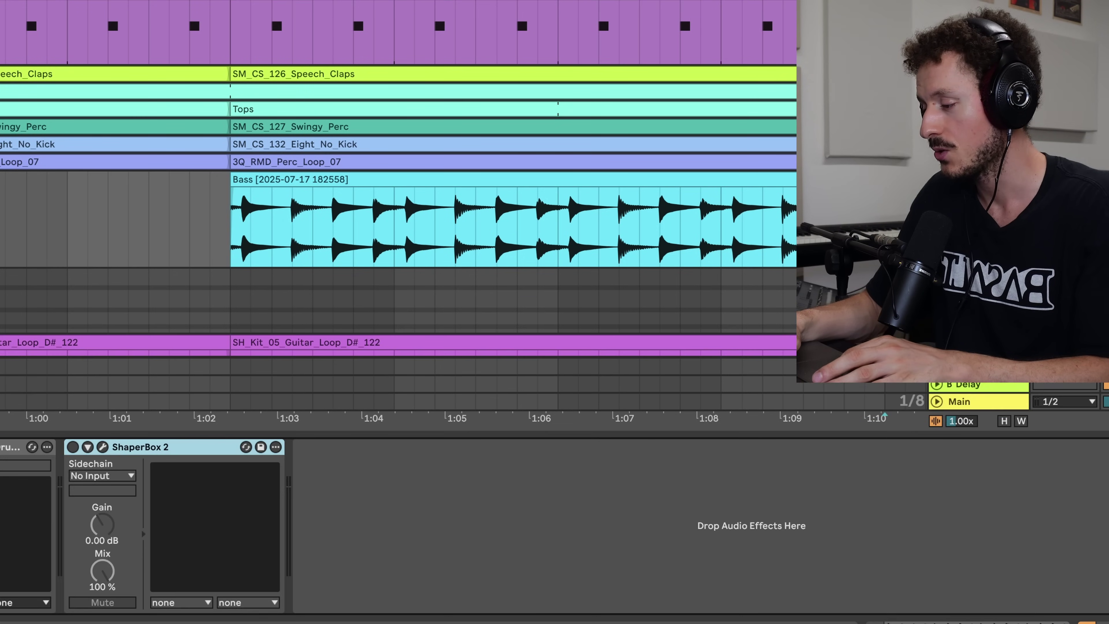
{"action": "left_click", "coordinate": [73, 447]}
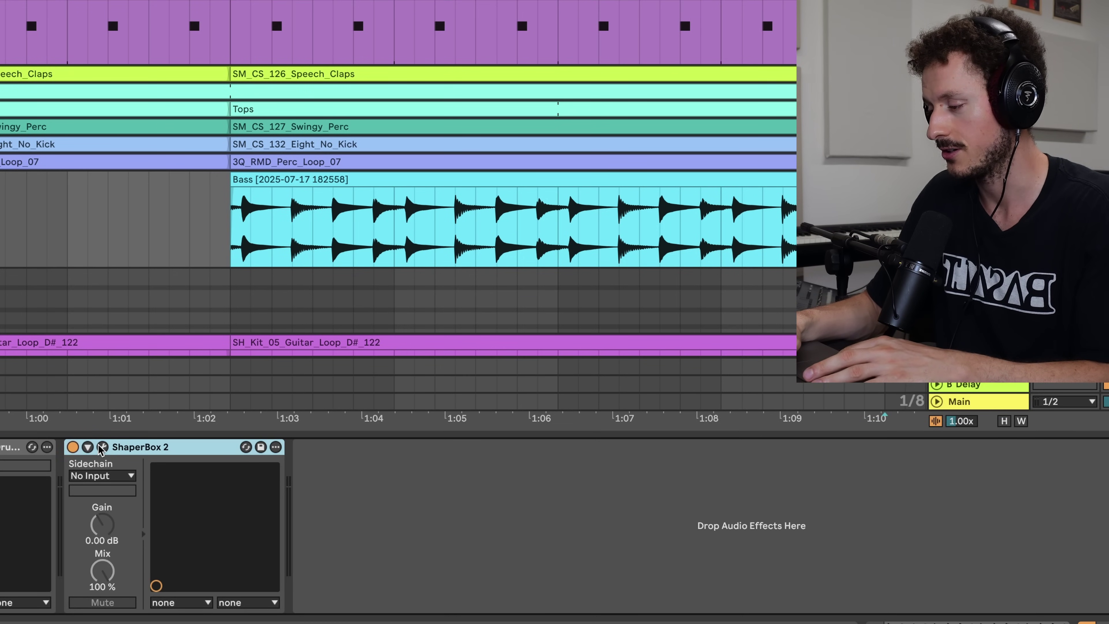
{"action": "left_click", "coordinate": [103, 447]}
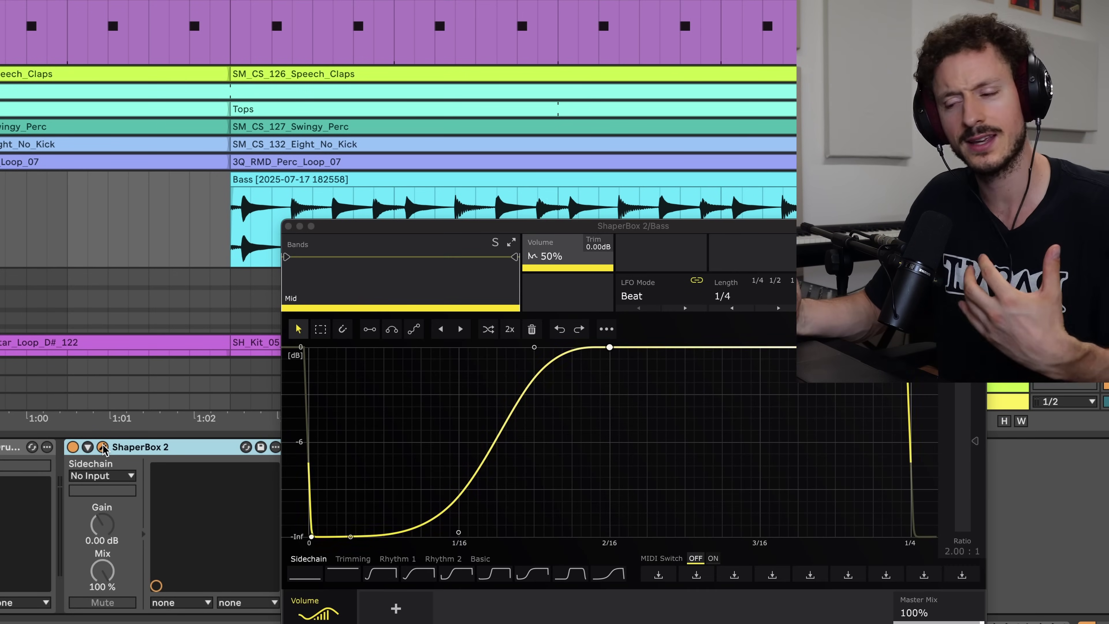
{"action": "left_click", "coordinate": [288, 226]}
- Fold the Claps track and compare the kick notes with the bass waveform from bar 33
{"action": "scroll", "coordinate": [154, 179], "scroll_direction": "up", "scroll_amount": 5}
{"action": "scroll", "coordinate": [270, 166], "scroll_direction": "up", "scroll_amount": 5}
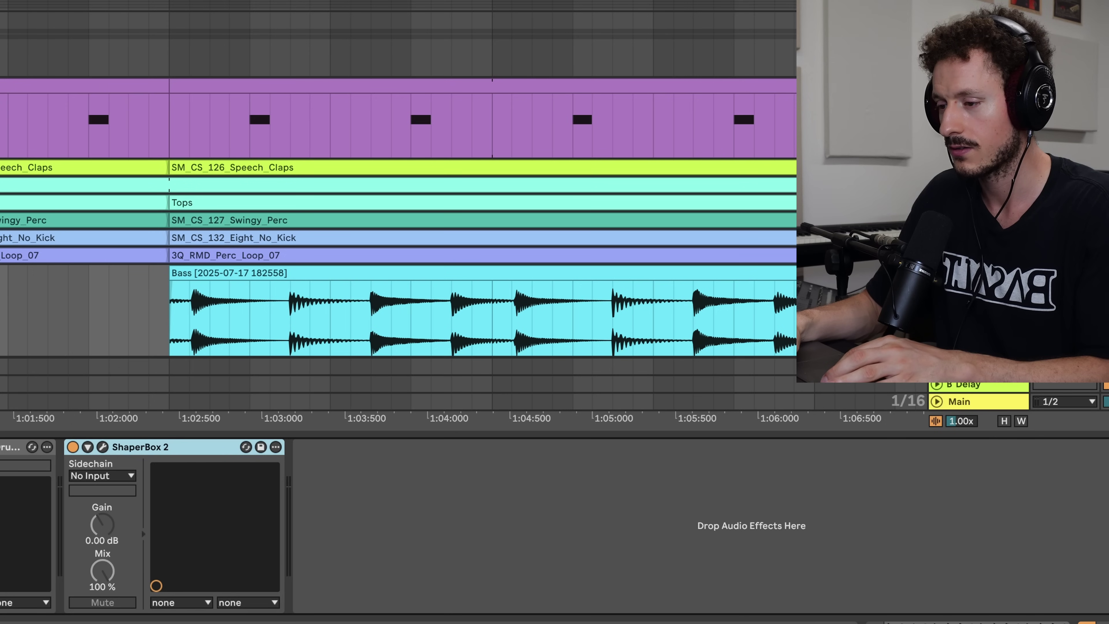
{"action": "left_click", "coordinate": [936, 21]}
{"action": "scroll", "coordinate": [658, 101], "scroll_direction": "up", "scroll_amount": 3}
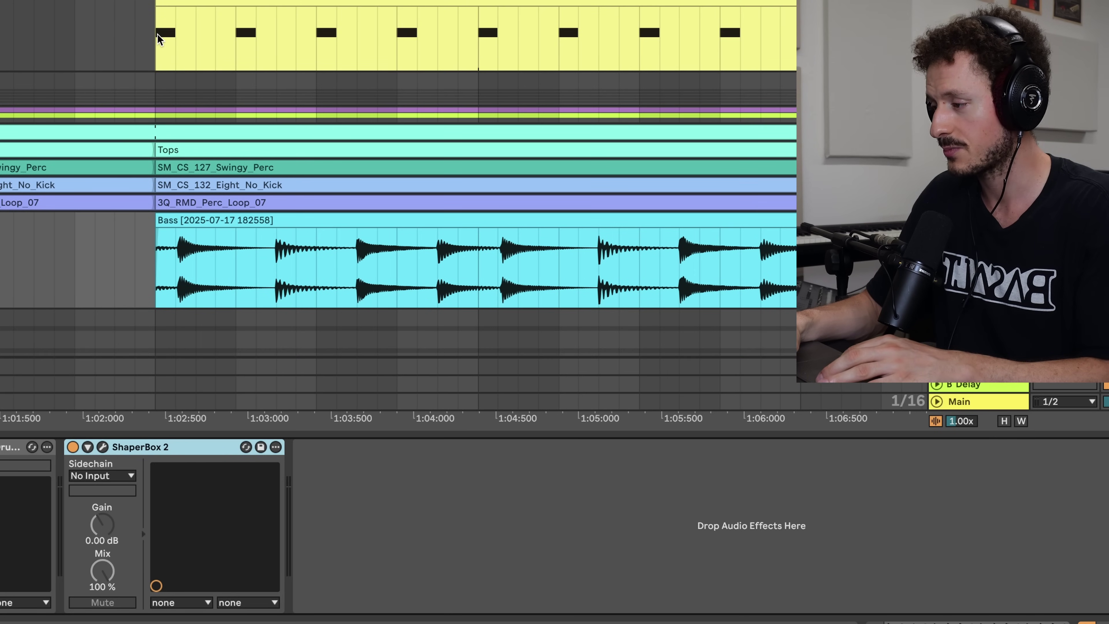
{"action": "scroll", "coordinate": [157, 39], "scroll_direction": "up", "scroll_amount": 5}
{"action": "scroll", "coordinate": [511, 277], "scroll_direction": "right", "scroll_amount": 2}
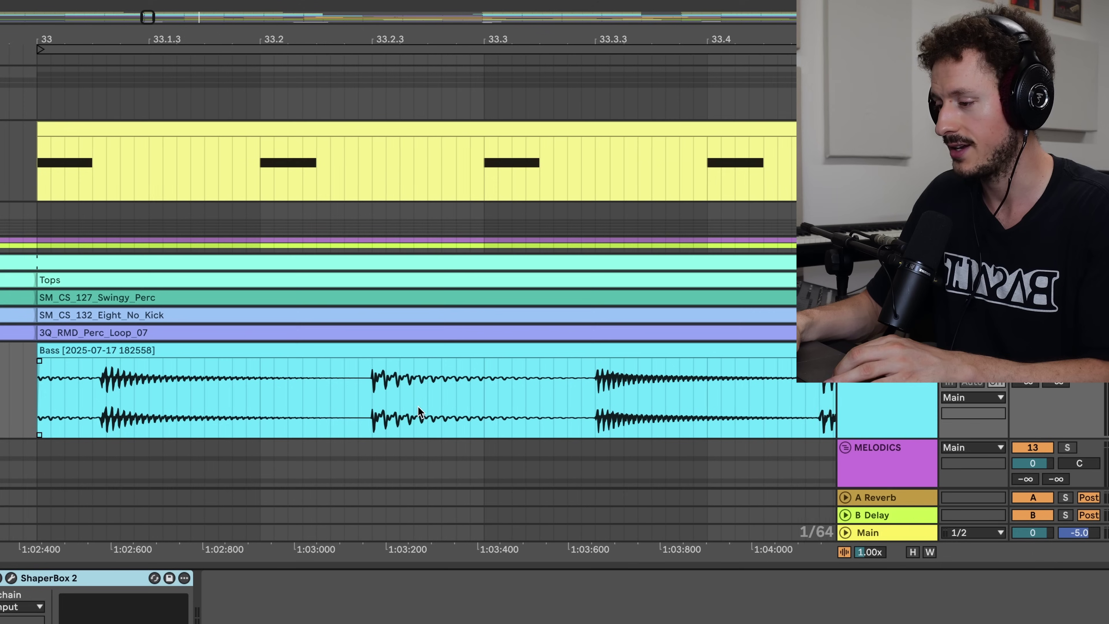
- Examine where the bass notes fall relative to the kick notes between 33.2.3 and 35.2
{"action": "left_click_drag", "start_coordinate": [349, 398], "coordinate": [416, 399]}
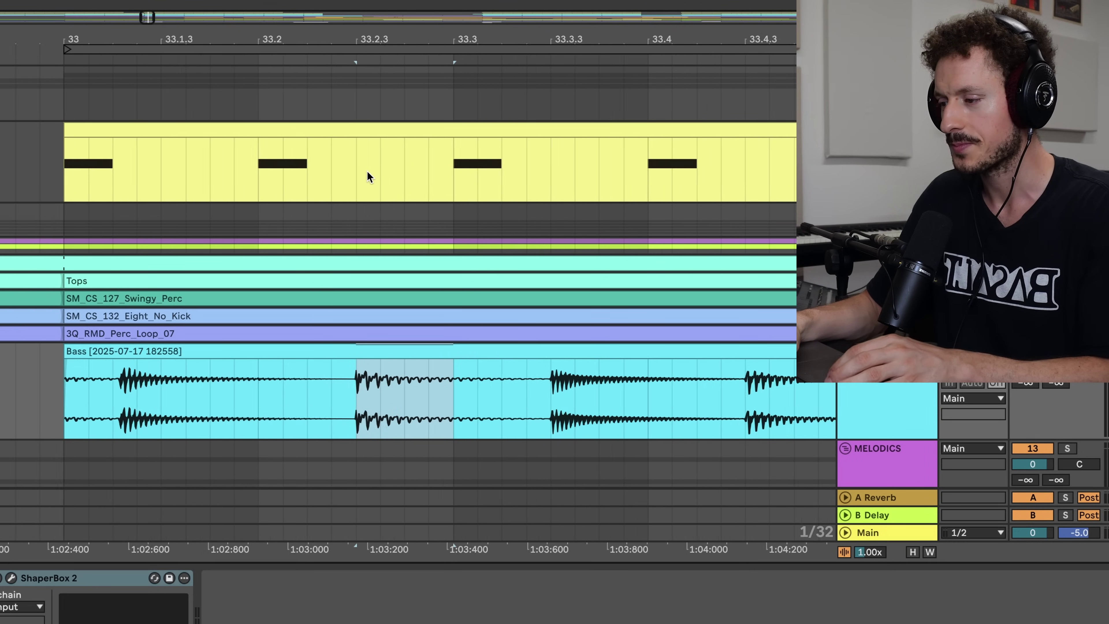
{"action": "scroll", "coordinate": [366, 174], "scroll_direction": "down", "scroll_amount": 3}
{"action": "scroll", "coordinate": [421, 203], "scroll_direction": "right", "scroll_amount": 2}
{"action": "scroll", "coordinate": [524, 235], "scroll_direction": "down", "scroll_amount": 5}
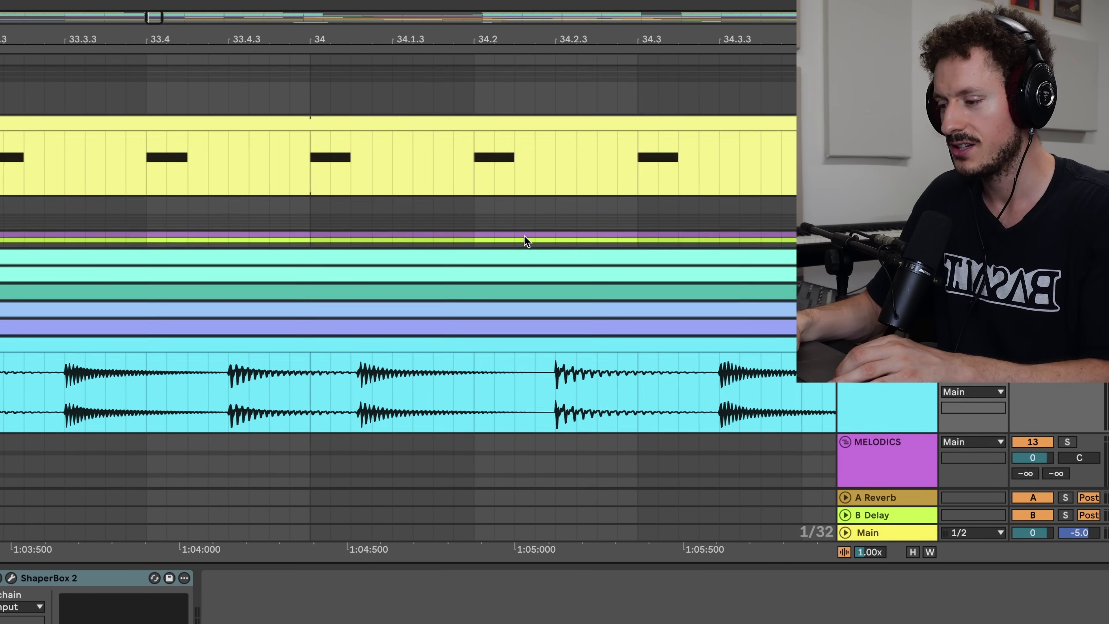
{"action": "scroll", "coordinate": [521, 236], "scroll_direction": "left", "scroll_amount": 2}
{"action": "scroll", "coordinate": [741, 273], "scroll_direction": "up", "scroll_amount": 2}
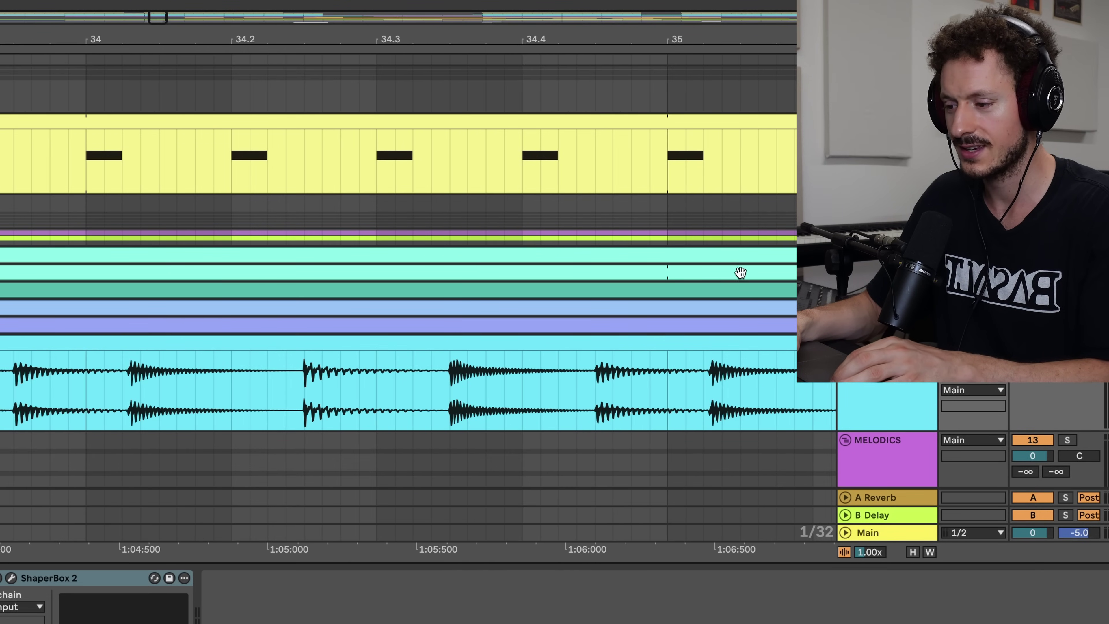
{"action": "scroll", "coordinate": [702, 262], "scroll_direction": "up", "scroll_amount": 3}
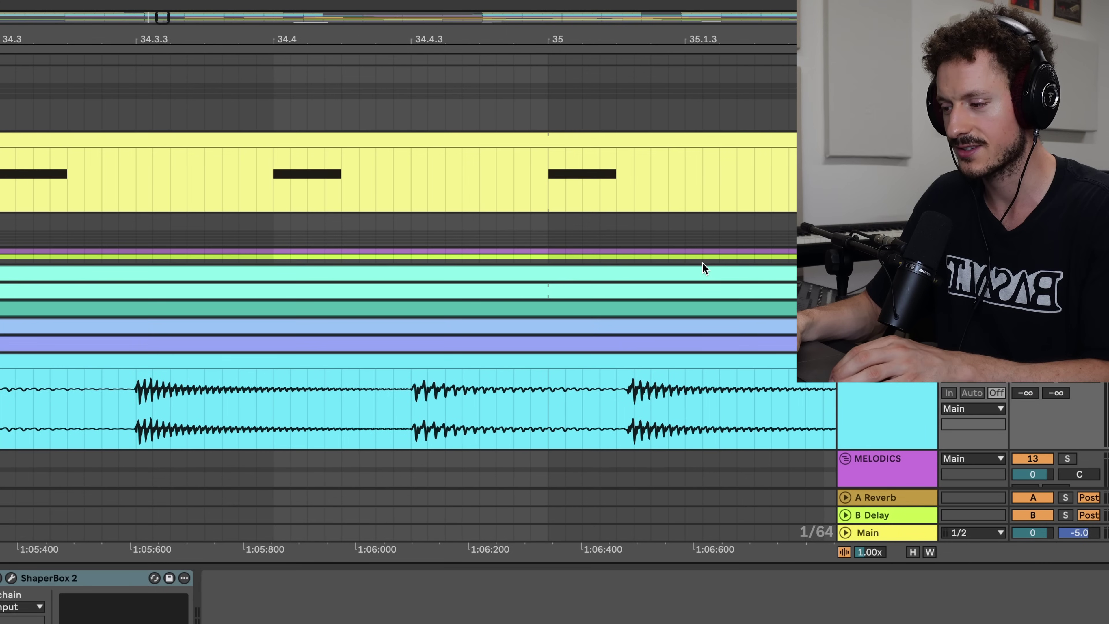
{"action": "scroll", "coordinate": [701, 263], "scroll_direction": "right", "scroll_amount": 2}
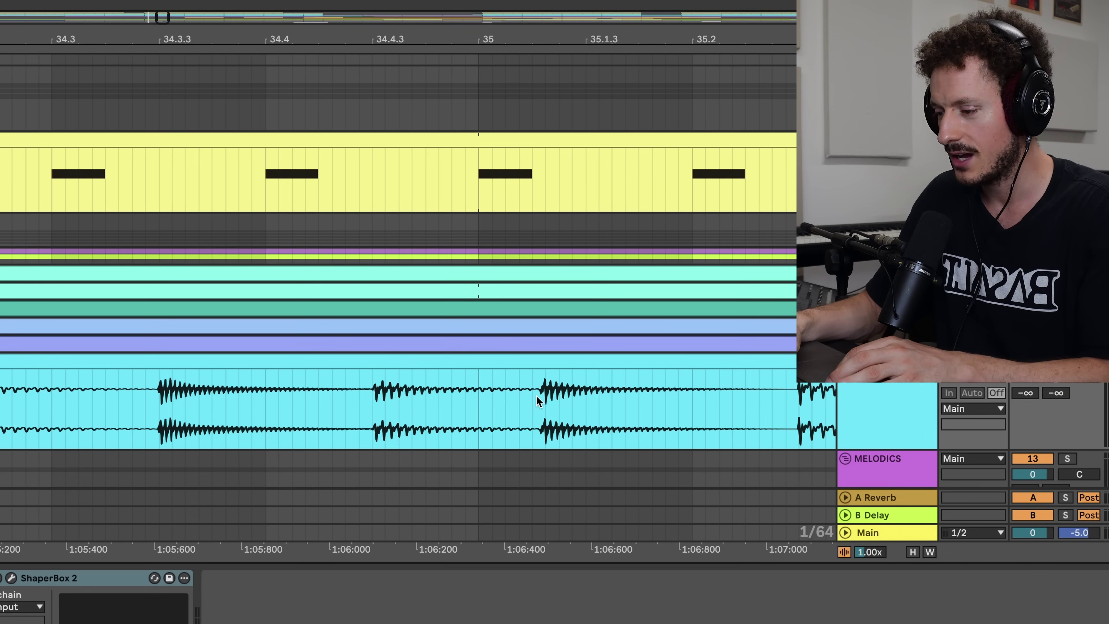
{"action": "scroll", "coordinate": [579, 408], "scroll_direction": "right", "scroll_amount": 2}
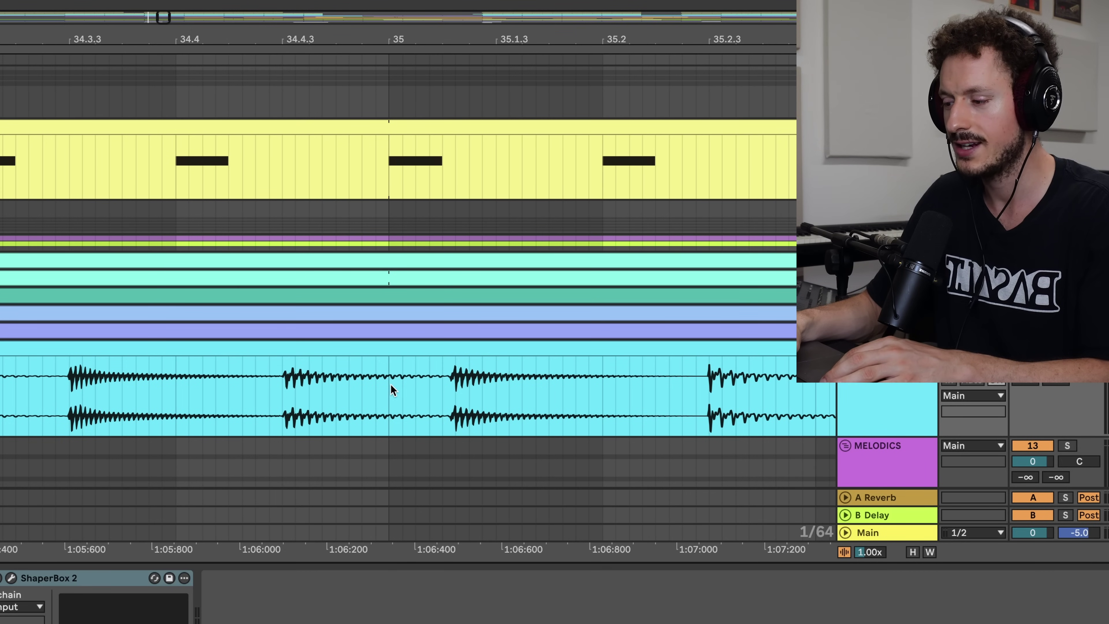
{"action": "left_click_drag", "start_coordinate": [391, 384], "coordinate": [451, 386]}
{"action": "key", "text": "minus"}
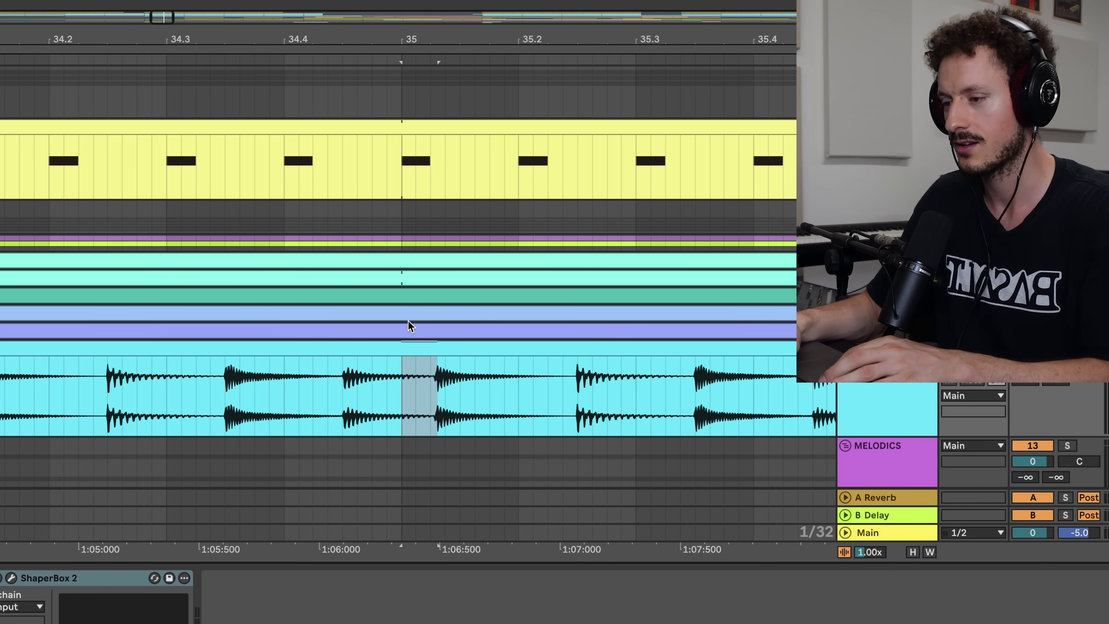
- Open Oszillos Mega Scope on the Main track, return to the Bass track's devices and play the kick and bass together
{"action": "left_click", "coordinate": [875, 534]}
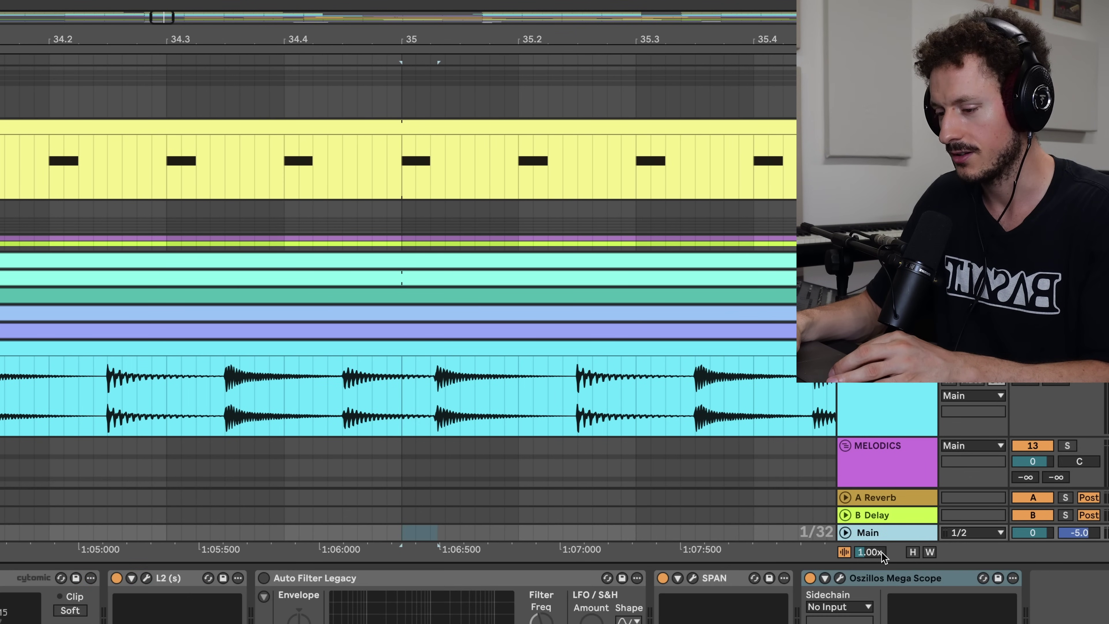
{"action": "left_click", "coordinate": [839, 579]}
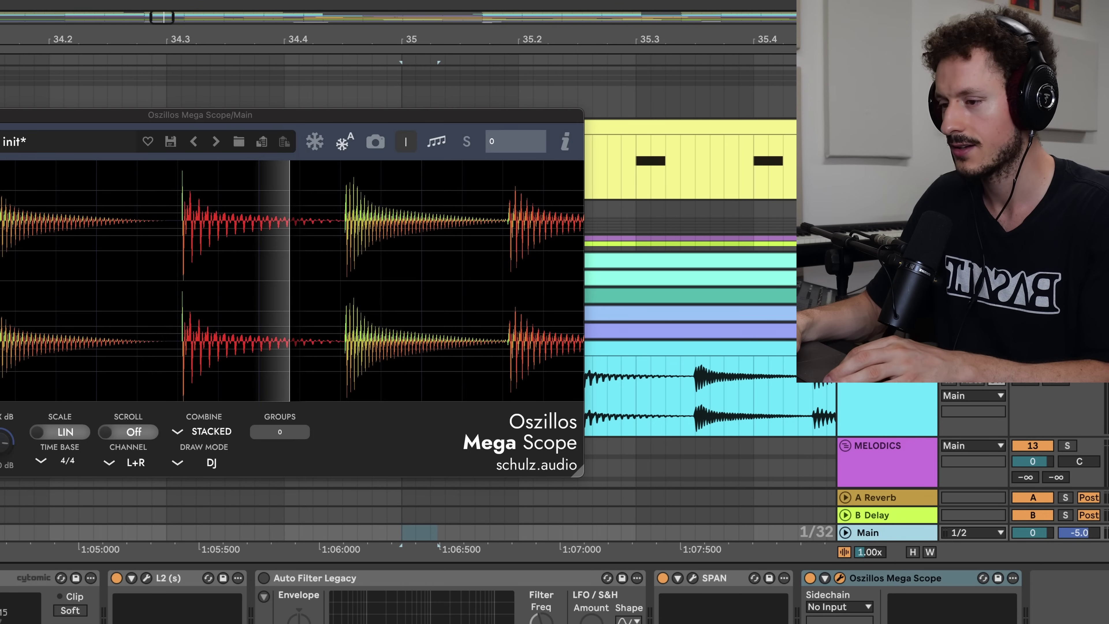
{"action": "scroll", "coordinate": [710, 327], "scroll_direction": "up", "scroll_amount": 1}
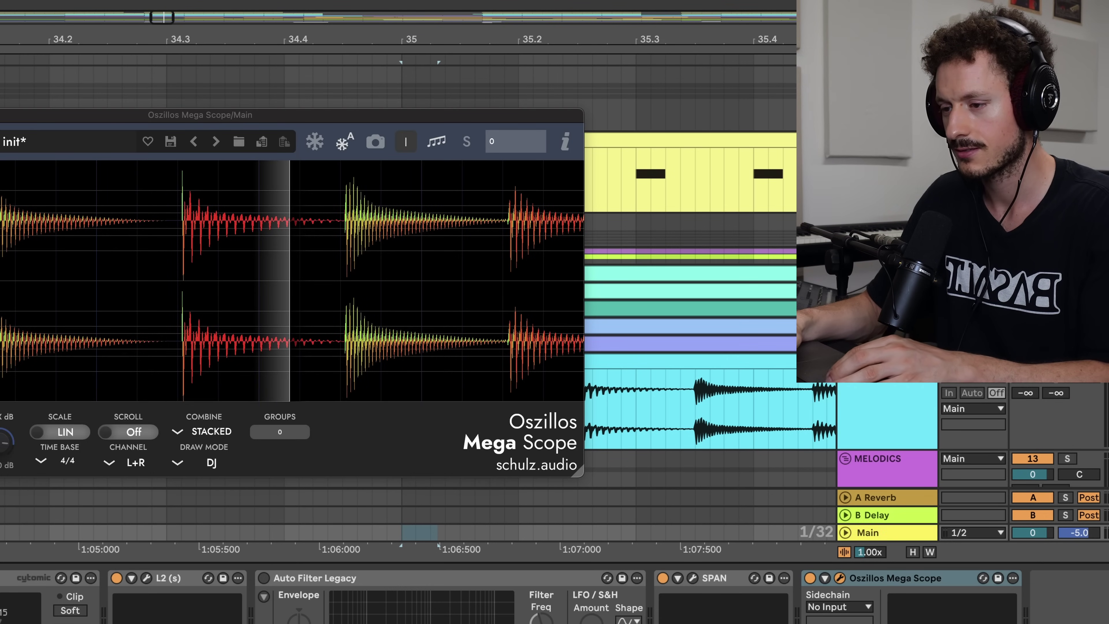
{"action": "key", "text": "Up"}
{"action": "key", "text": "space"}
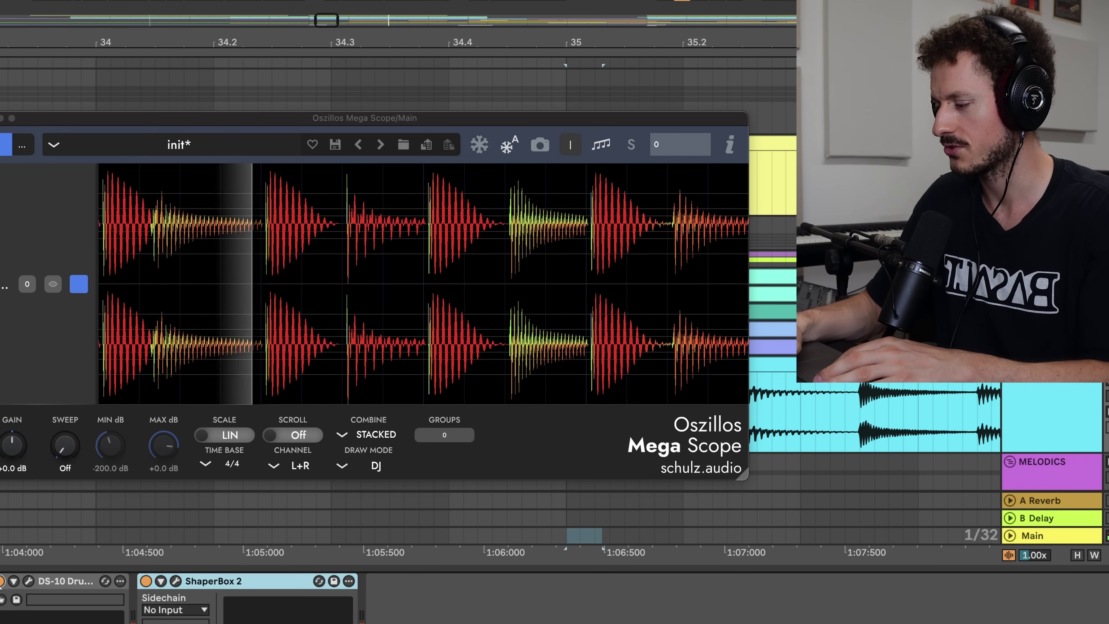
- Loop the de-clicked bass clip from bar 33 to 37 and bring the Oszillos Mega Scope window back into view
{"action": "left_click_drag", "start_coordinate": [558, 124], "coordinate": [558, 471]}
{"action": "left_click", "coordinate": [459, 358]}
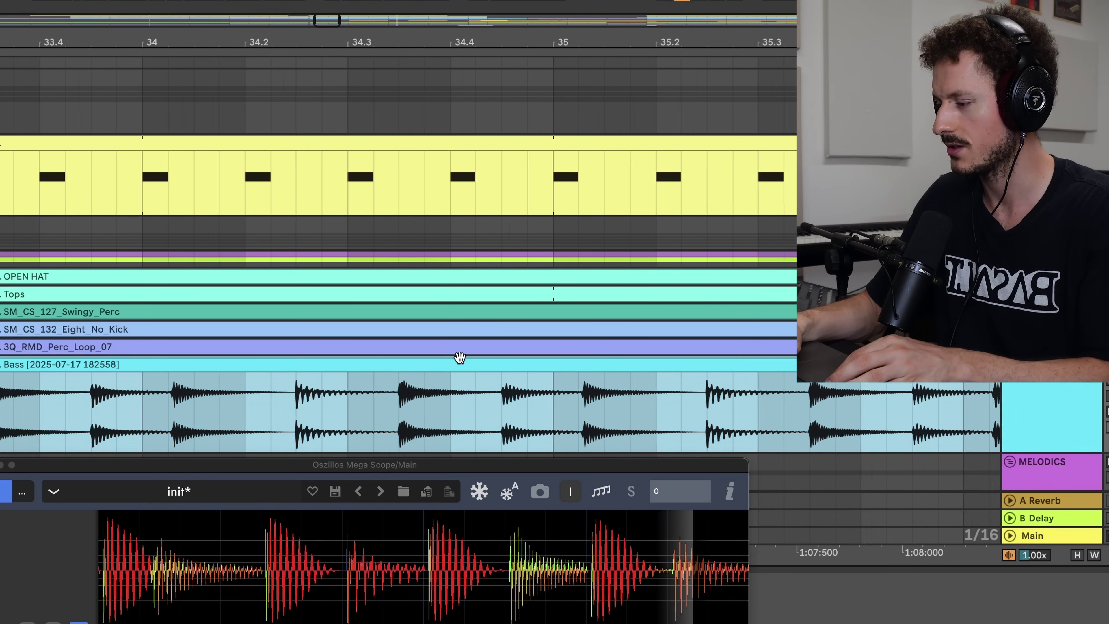
{"action": "key", "text": "minus"}
{"action": "key", "text": "minus"}
{"action": "key", "text": "minus"}
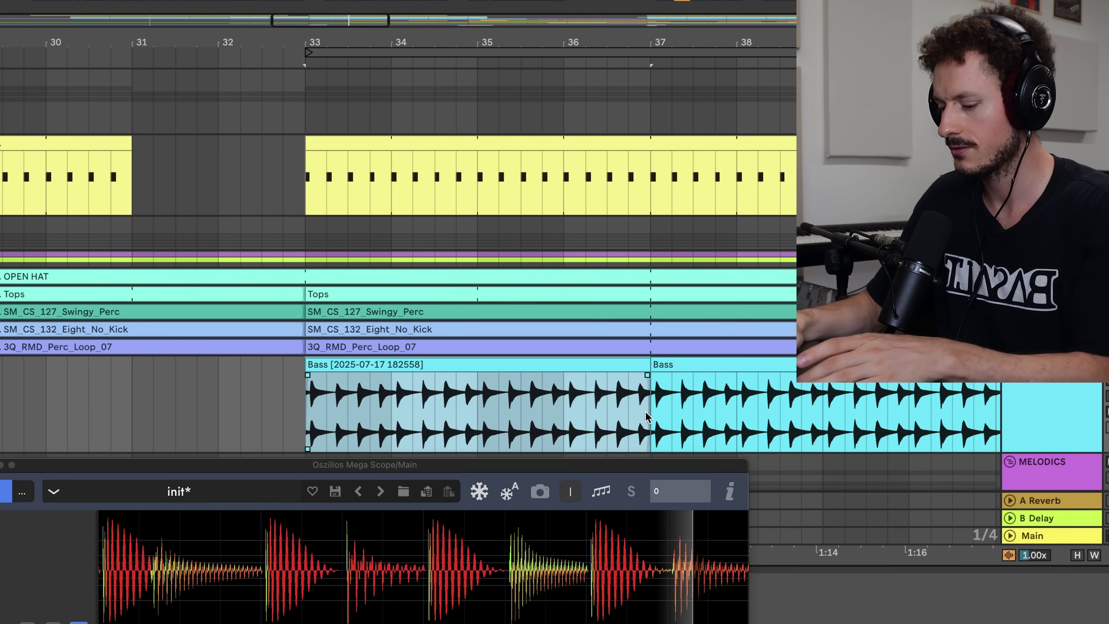
{"action": "key", "text": "super+l"}
{"action": "left_click_drag", "start_coordinate": [558, 468], "coordinate": [506, 112]}
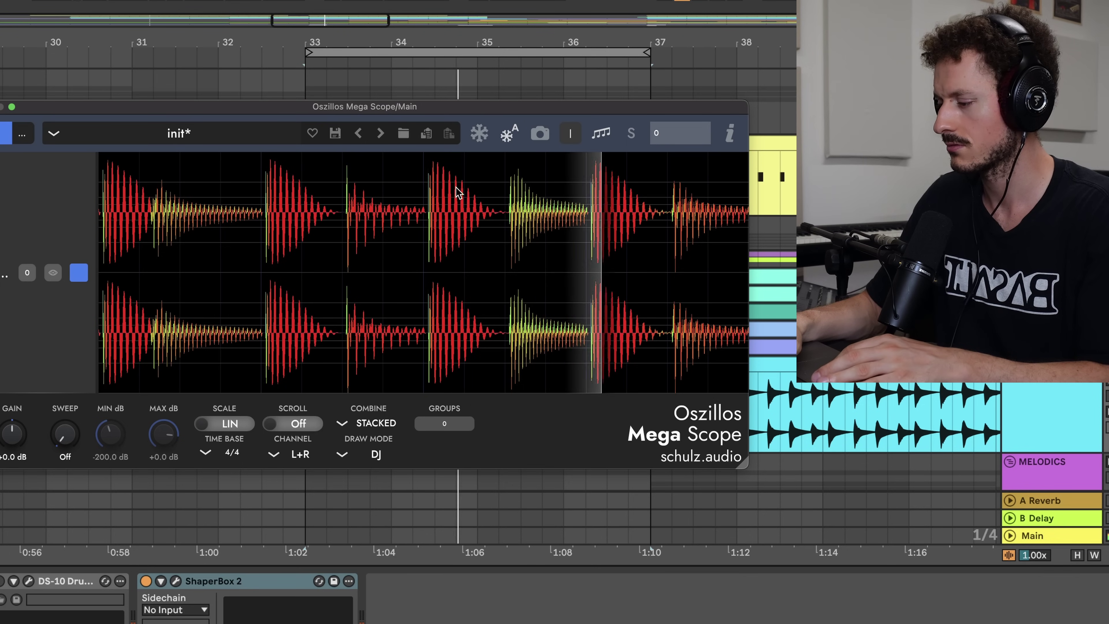
- Compare the bass with ShaperBox 2 on and off in the scope, including playback of the original clip from around bar 38
{"action": "left_click", "coordinate": [146, 582]}
{"action": "left_click", "coordinate": [146, 581]}
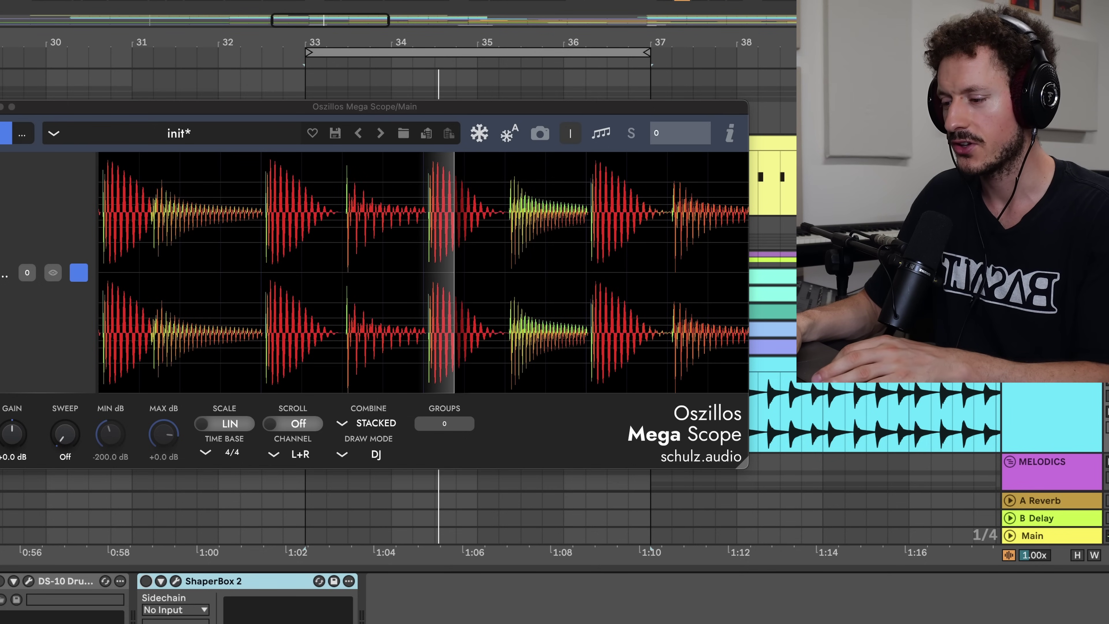
{"action": "left_click", "coordinate": [868, 406]}
{"action": "scroll", "coordinate": [838, 406], "scroll_direction": "up", "scroll_amount": 2}
{"action": "scroll", "coordinate": [838, 407], "scroll_direction": "up", "scroll_amount": 3}
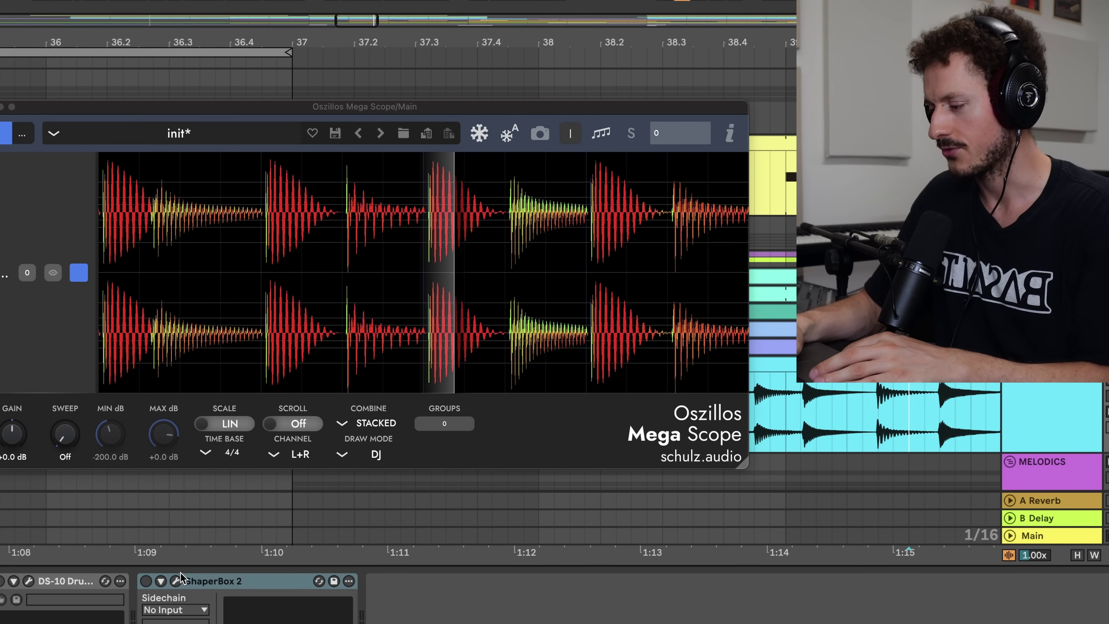
{"action": "left_click", "coordinate": [145, 581]}
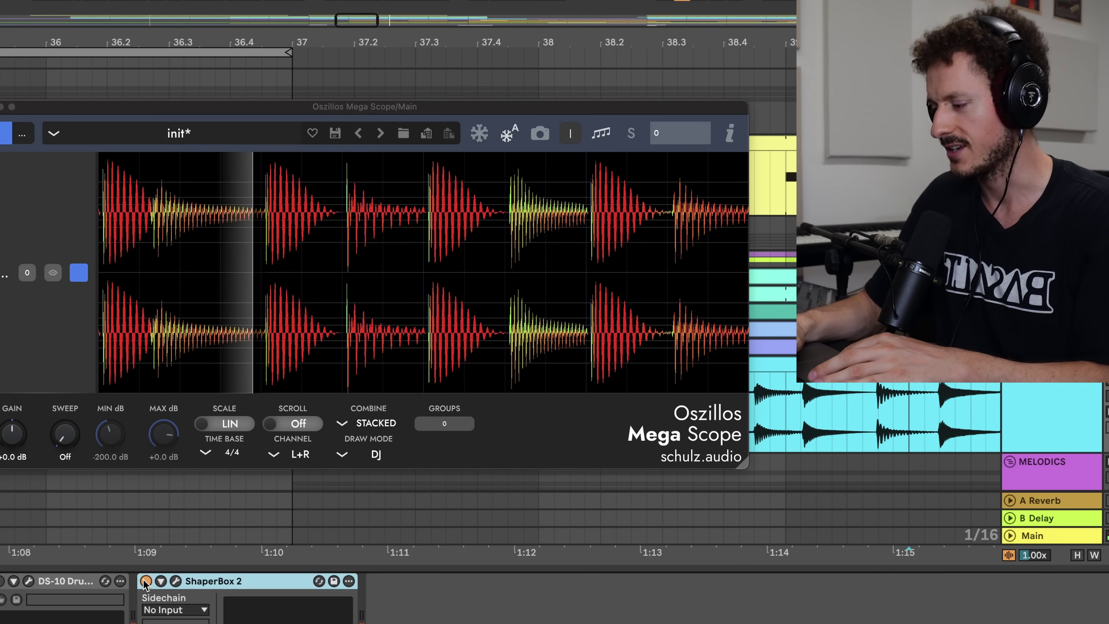
{"action": "left_click", "coordinate": [146, 581]}
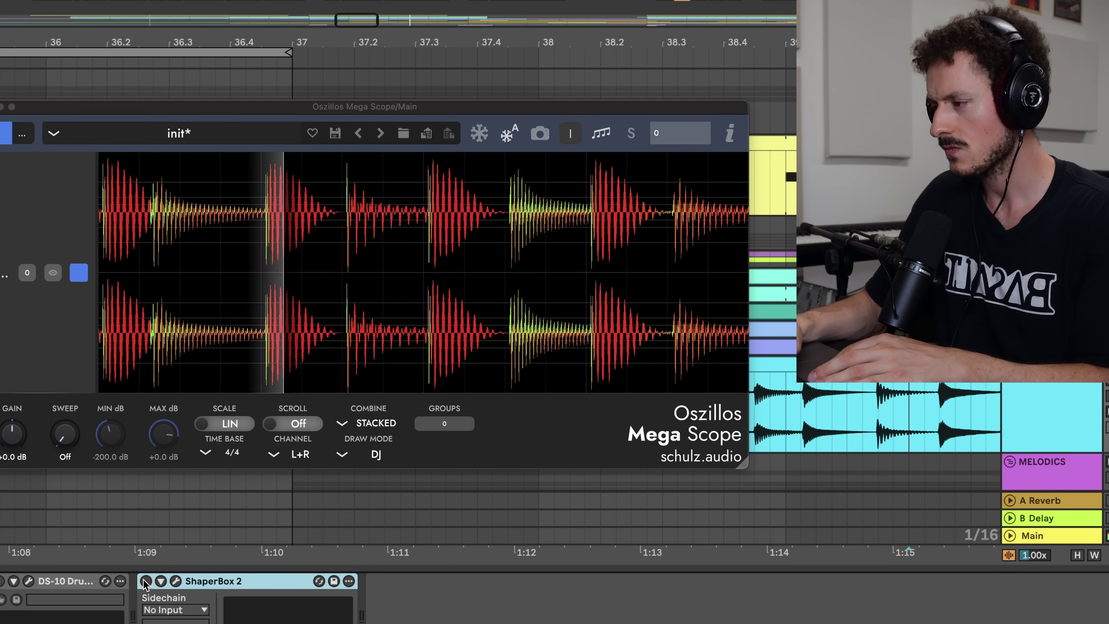
- In the bass's ShaperBox 2, raise the volume curve's low section to just below -6 dB and lift its rising slope
{"action": "left_click", "coordinate": [176, 581]}
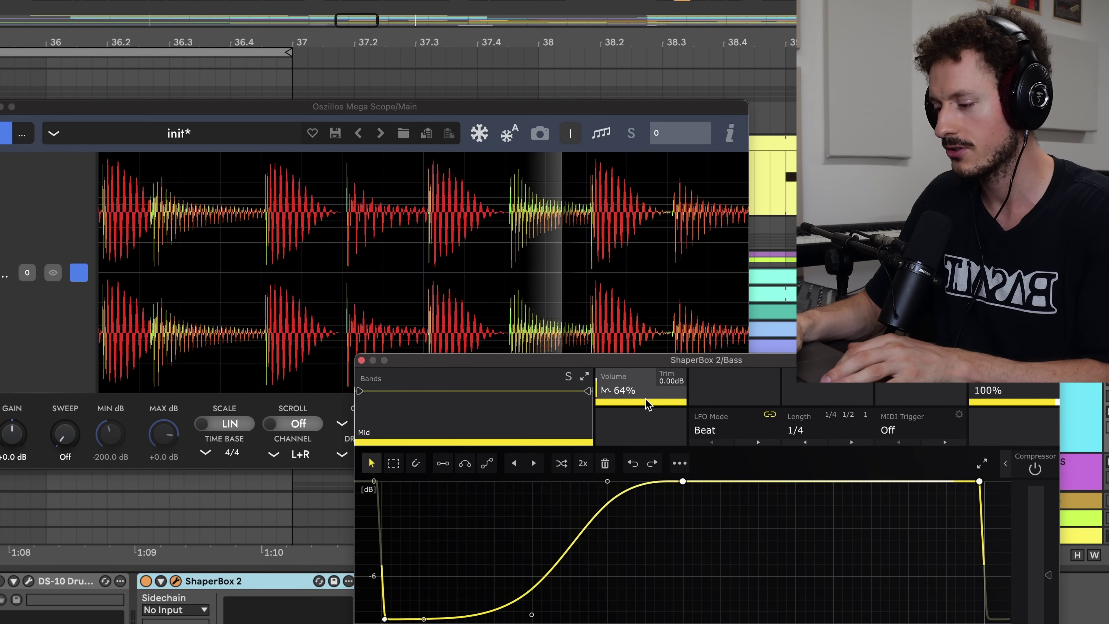
{"action": "double_click", "coordinate": [530, 603]}
{"action": "left_click_drag", "start_coordinate": [530, 603], "coordinate": [534, 575]}
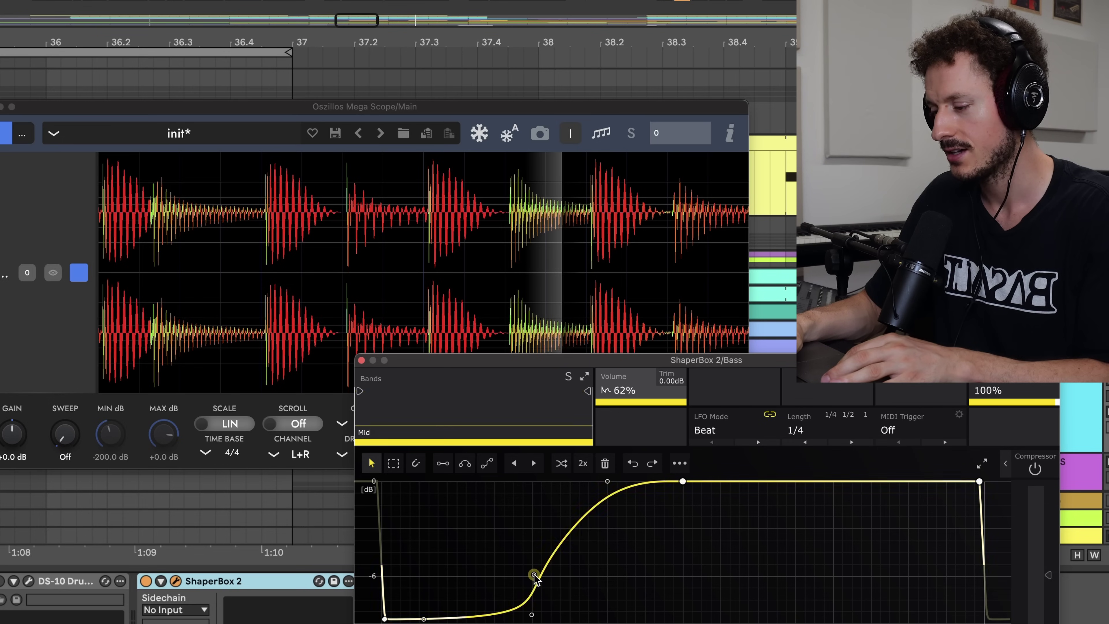
{"action": "left_click_drag", "start_coordinate": [403, 619], "coordinate": [404, 584]}
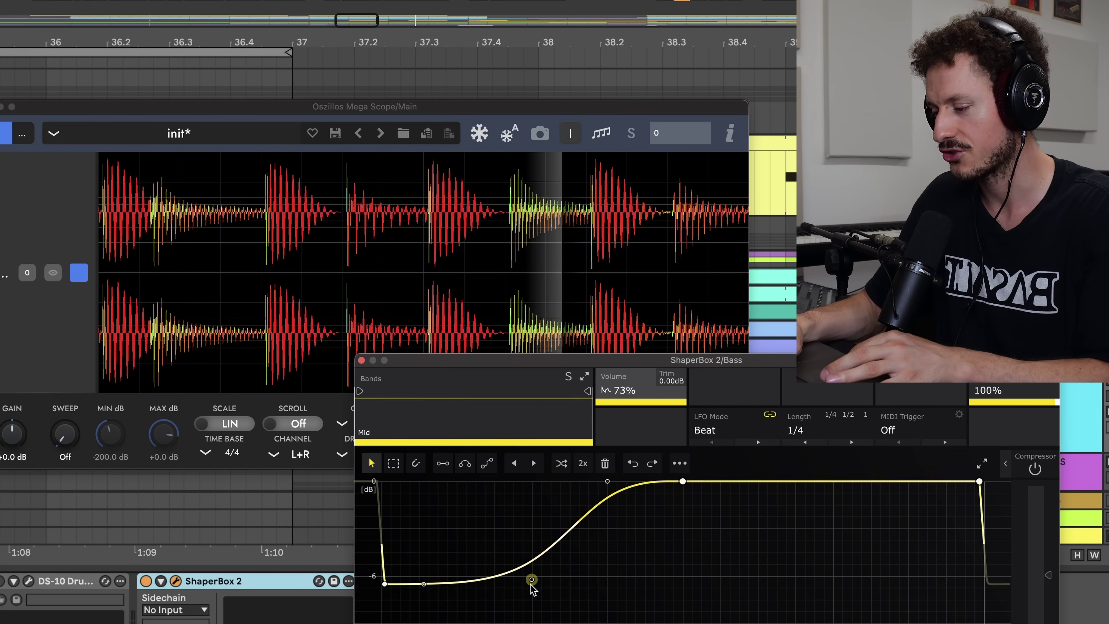
{"action": "left_click_drag", "start_coordinate": [531, 582], "coordinate": [515, 549]}
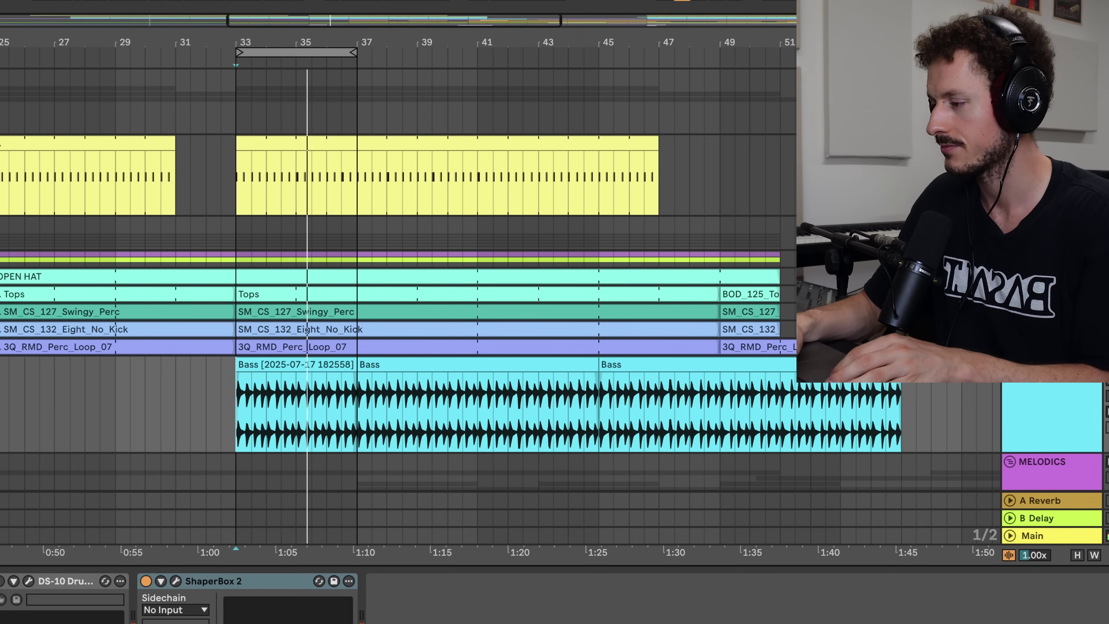
- Open the Decapitator plugin in the Kick track's Audio Effect Rack and position its window over the arrangement
{"action": "key", "text": "space"}
{"action": "left_click", "coordinate": [1052, 144]}
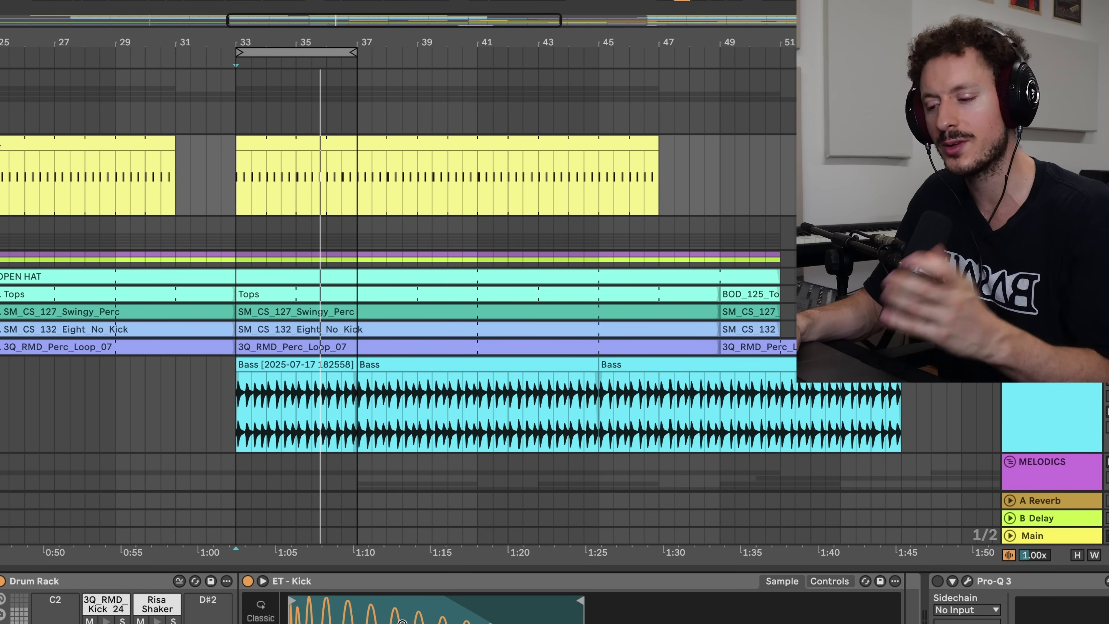
{"action": "scroll", "coordinate": [402, 620], "scroll_direction": "right", "scroll_amount": 10}
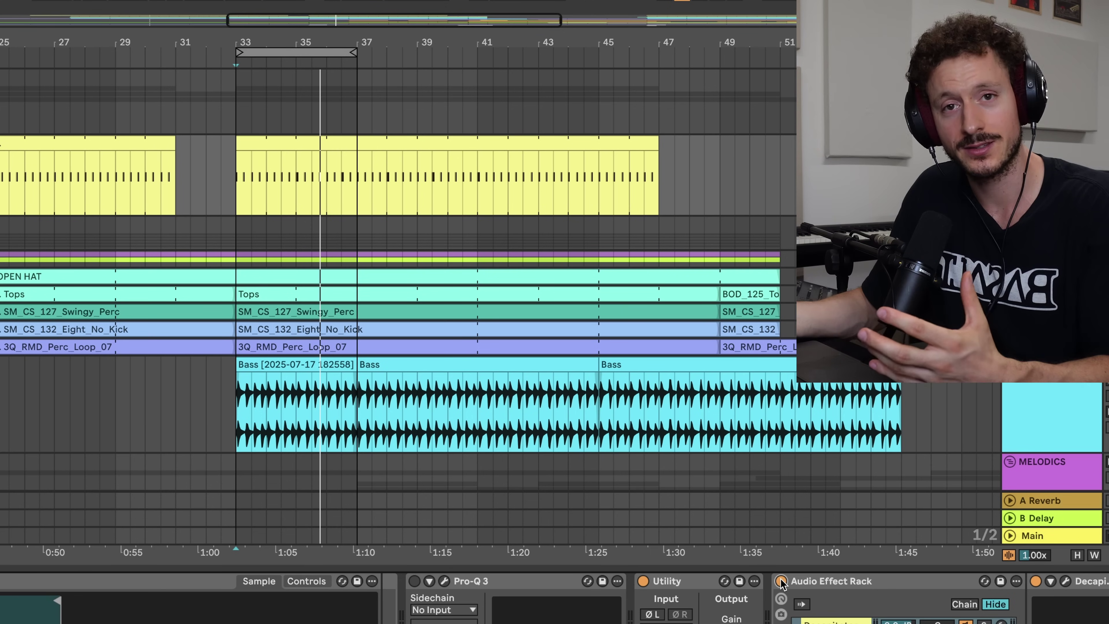
{"action": "left_click", "coordinate": [1064, 581]}
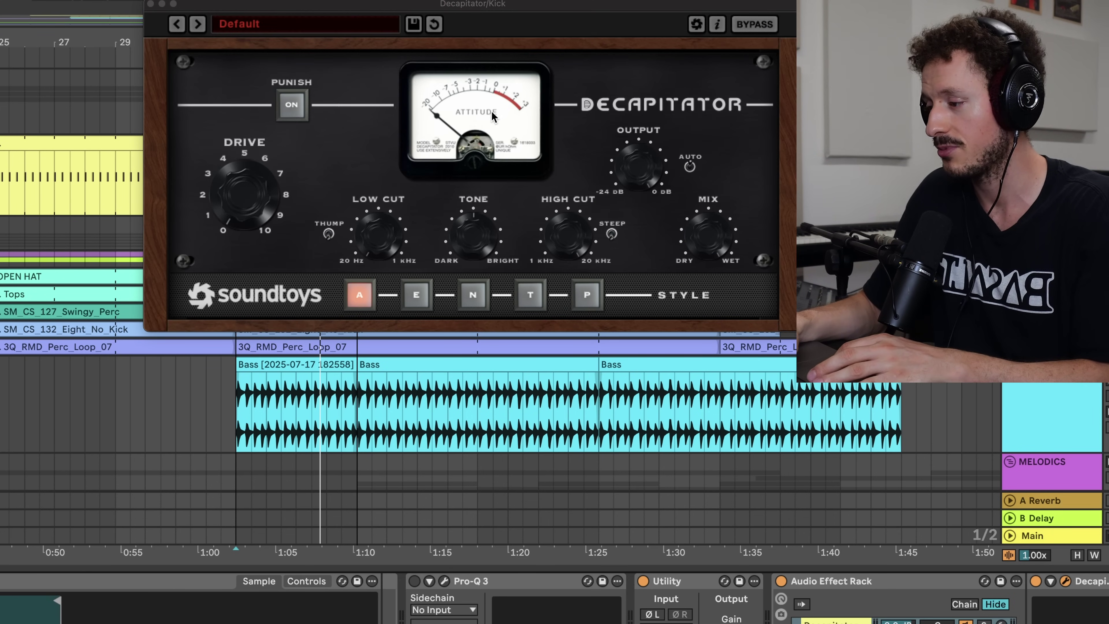
{"action": "left_click_drag", "start_coordinate": [479, 4], "coordinate": [401, 44]}
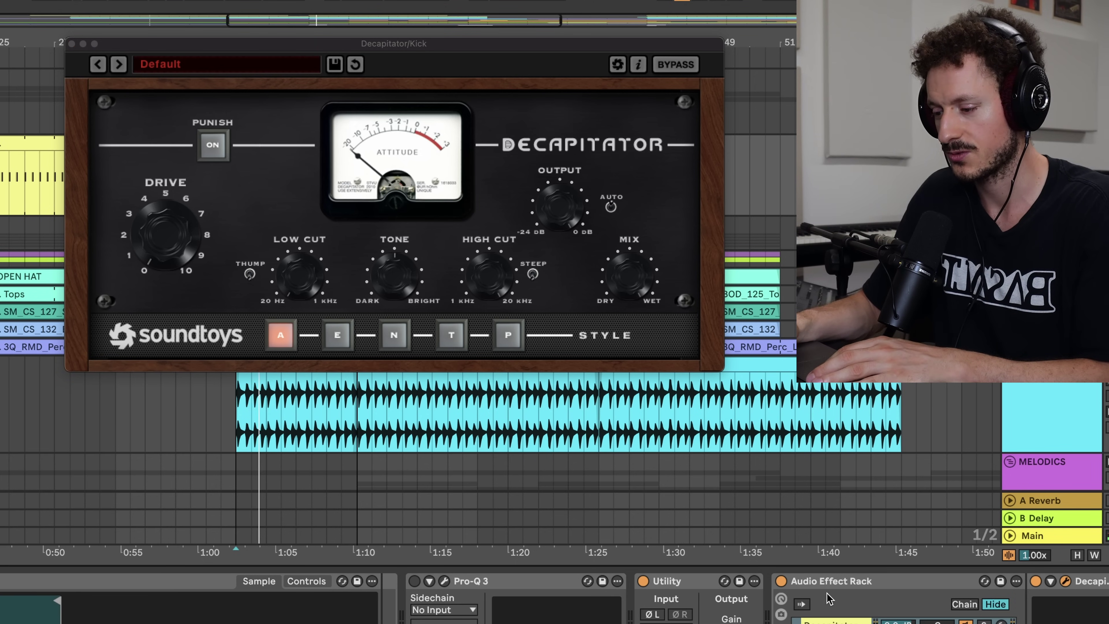
- Compare the kick with its Decapitator rack off and on, using Oszillos Mega Scope on the Main track to view the waveform
{"action": "left_click", "coordinate": [780, 581]}
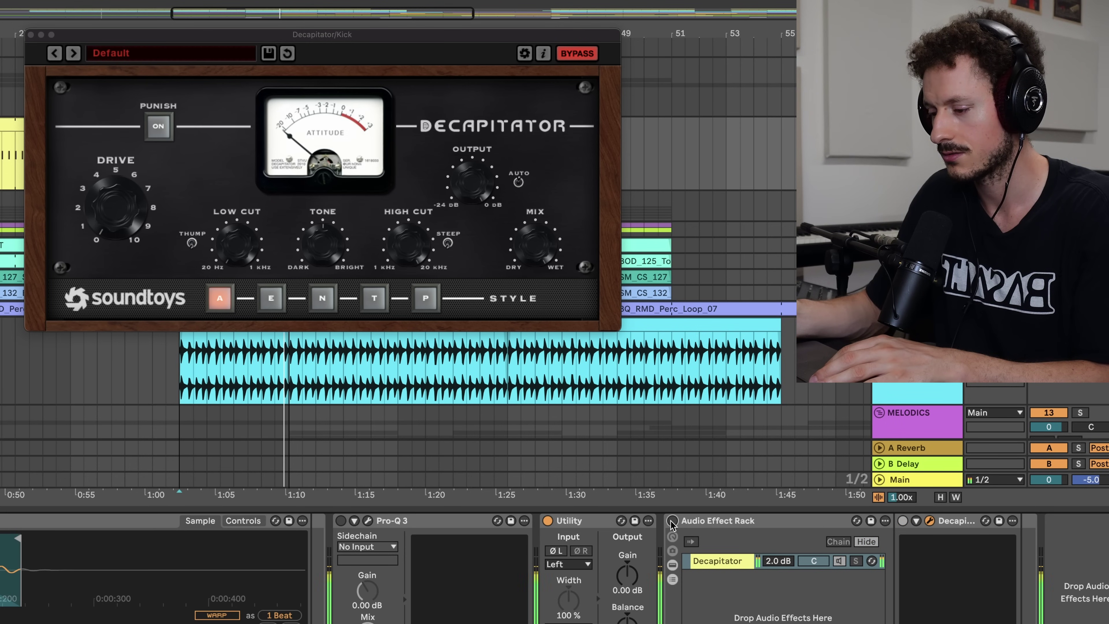
{"action": "left_click", "coordinate": [672, 521]}
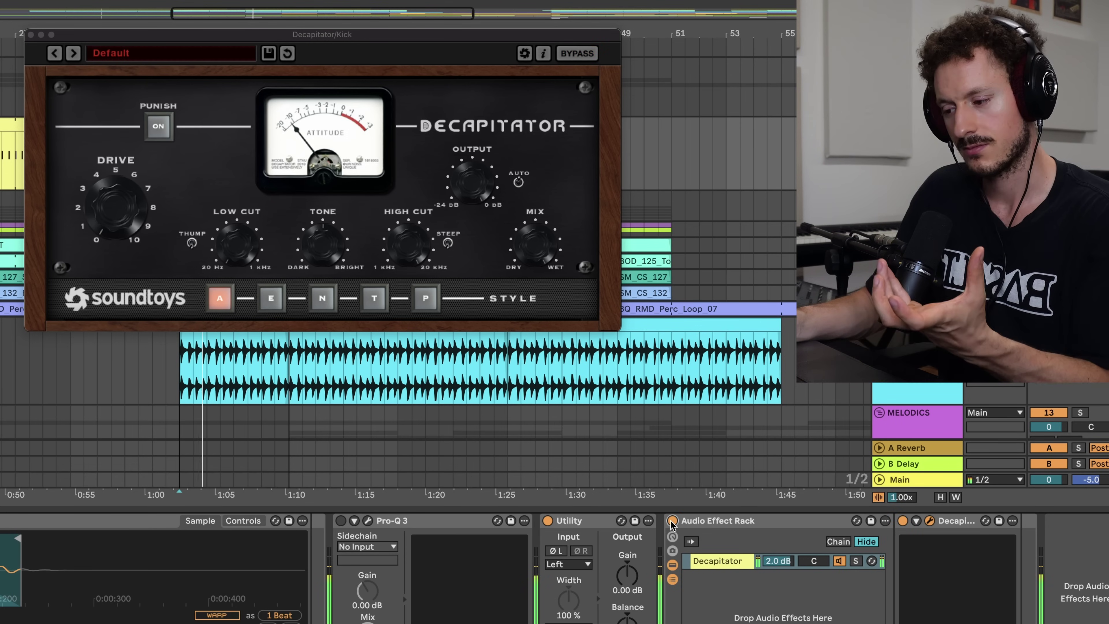
{"action": "left_click", "coordinate": [921, 481]}
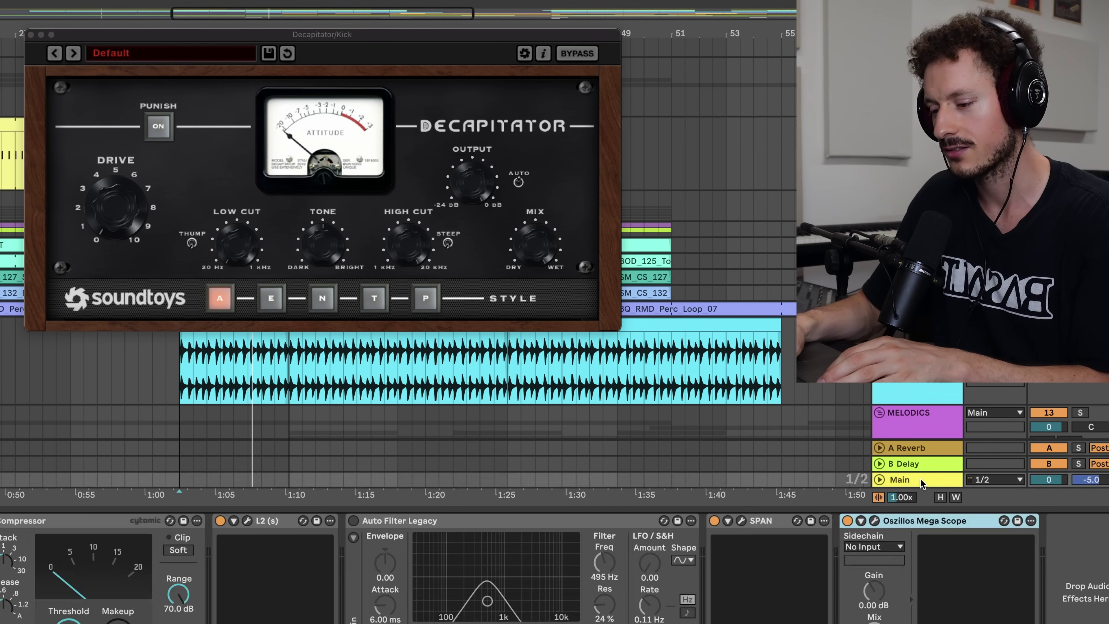
{"action": "left_click", "coordinate": [874, 521]}
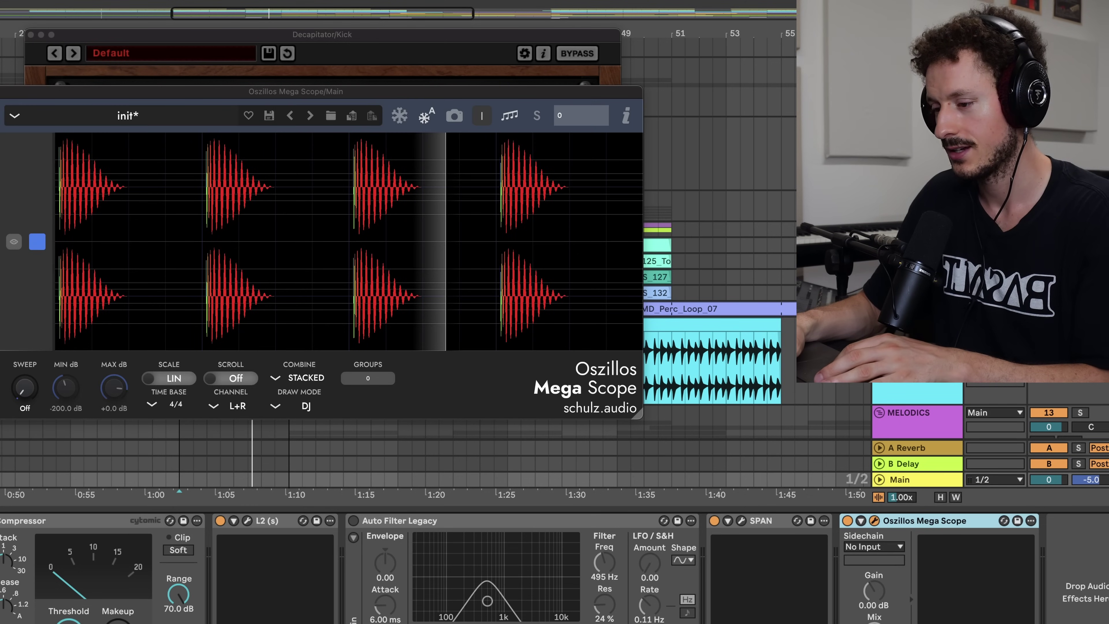
{"action": "left_click", "coordinate": [917, 393]}
{"action": "key", "text": "Up"}
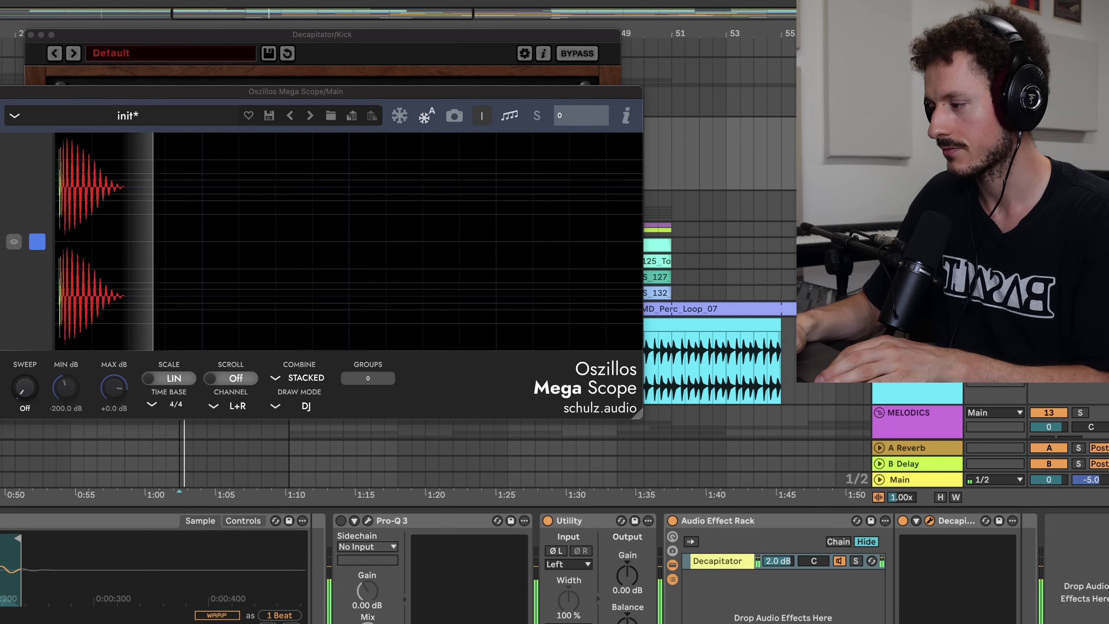
{"action": "left_click", "coordinate": [672, 520]}
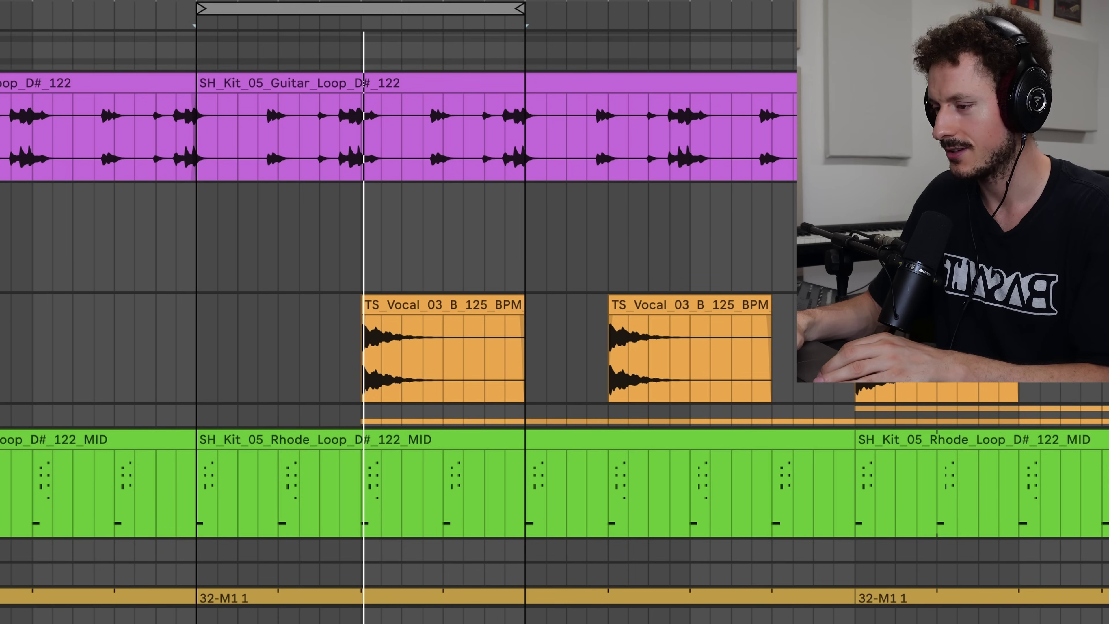
- Select the SH_Kit_05_Rhode_Loop_D#_122_MID clip at the loop start, and open and close its Lounge Lizard EP-4 instrument window
{"action": "left_click", "coordinate": [305, 437]}
{"action": "key", "text": "shift+Tab"}
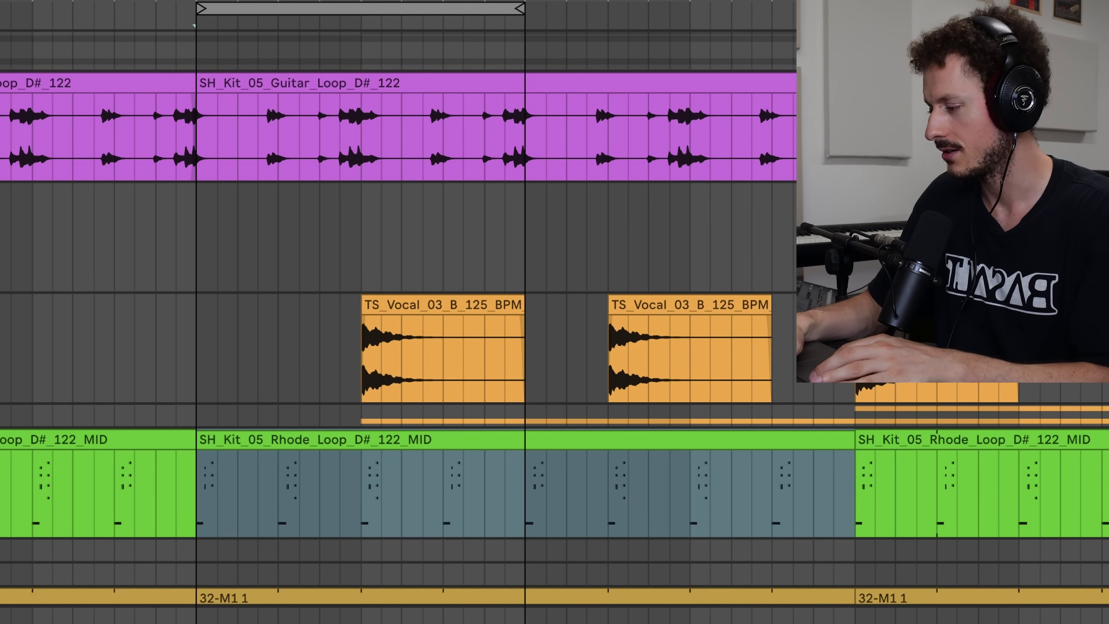
{"action": "key", "text": "super+alt+p"}
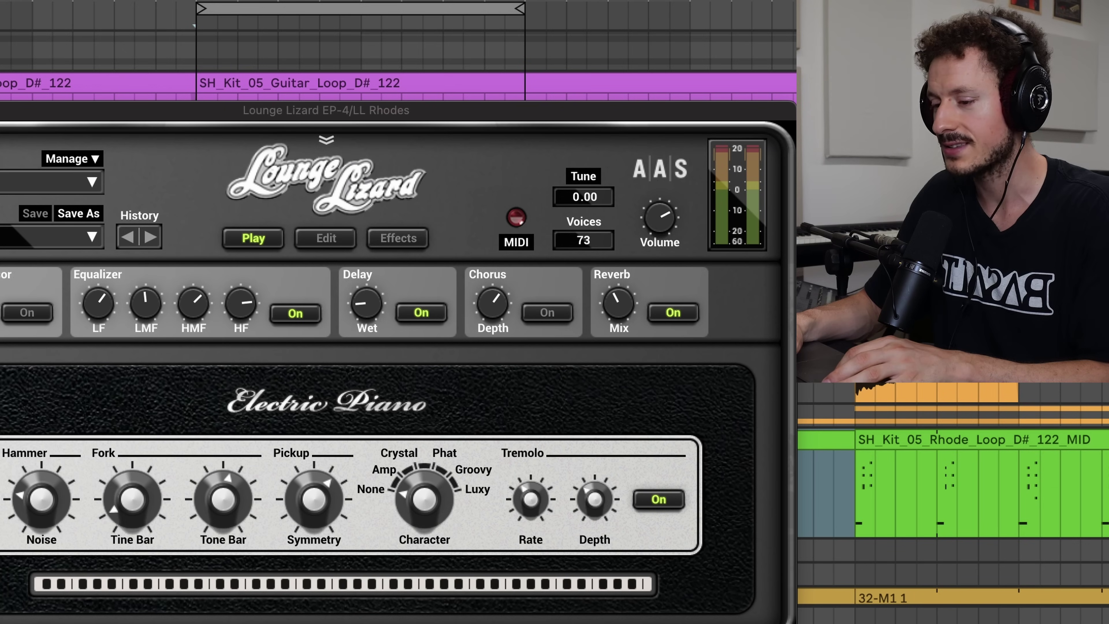
{"action": "key", "text": "super+alt+p"}
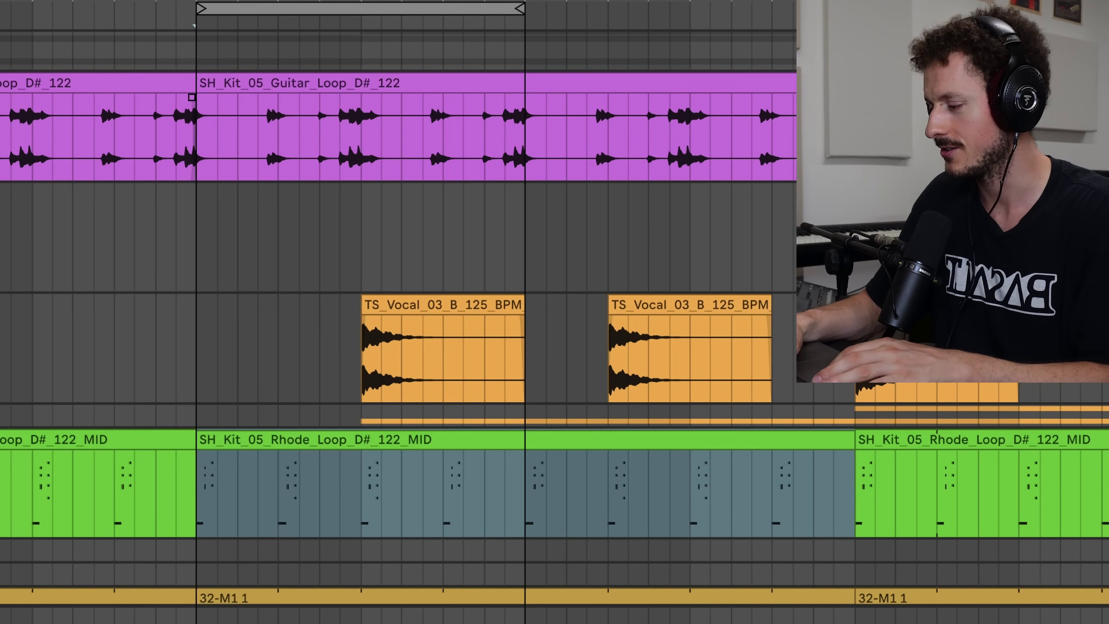
- Open the selected Rhode loop's MIDI notes, select them all and slightly adjust the note velocities
{"action": "left_click", "coordinate": [489, 544]}
{"action": "left_click", "coordinate": [283, 440]}
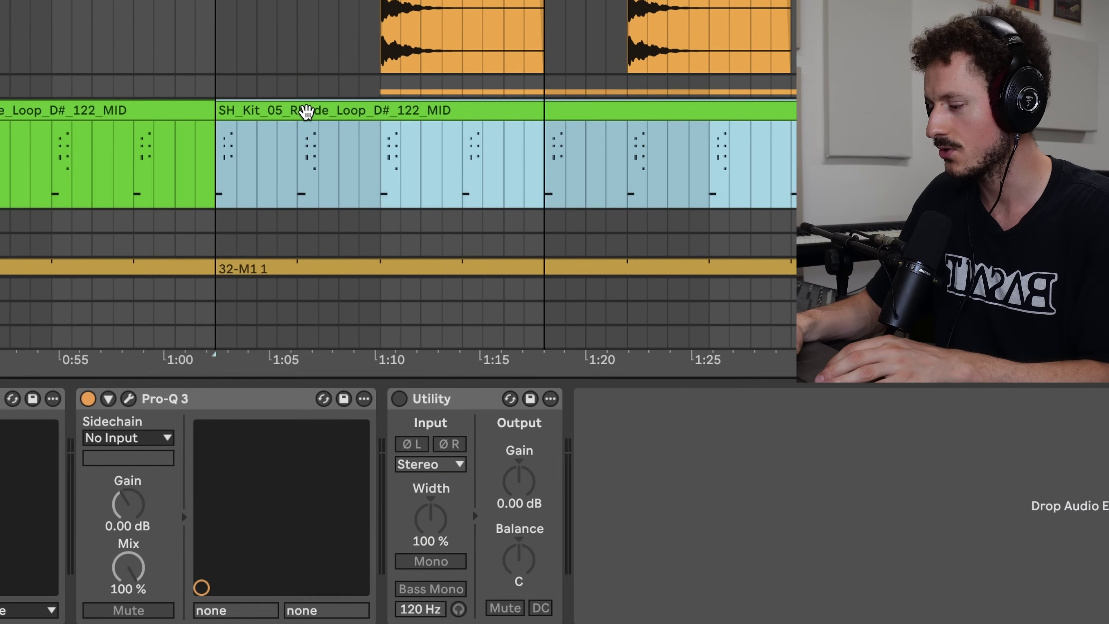
{"action": "key", "text": "shift+Tab"}
{"action": "key", "text": "super+a"}
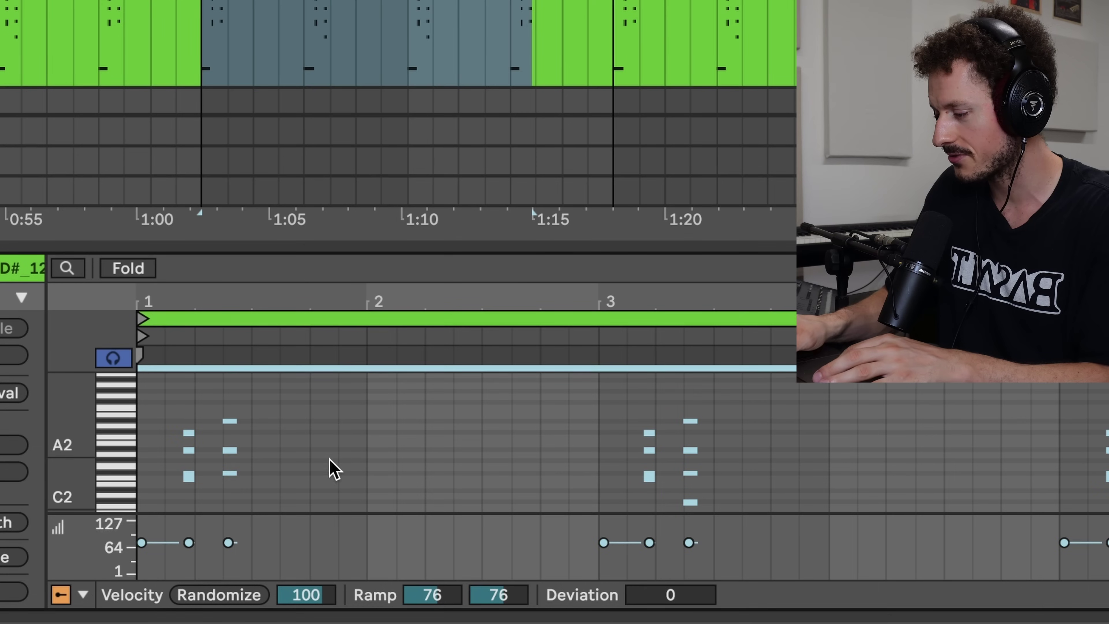
{"action": "left_click_drag", "start_coordinate": [227, 543], "coordinate": [222, 539]}
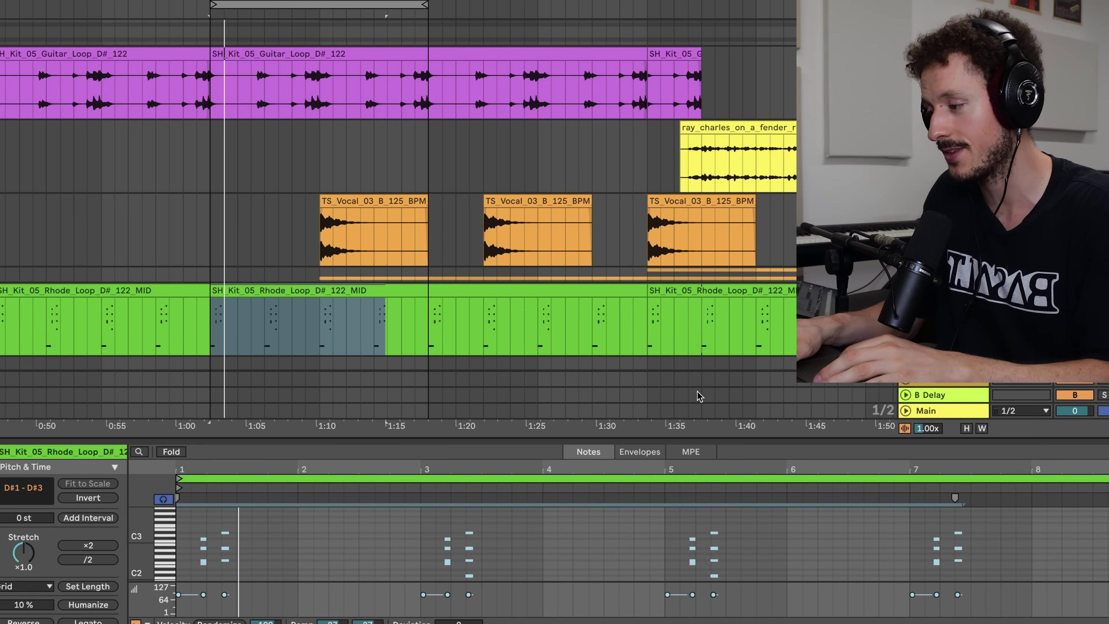
- Undo the last edit to the Rhode loop's notes and replay the passage from the loop start
{"action": "key", "text": "space"}
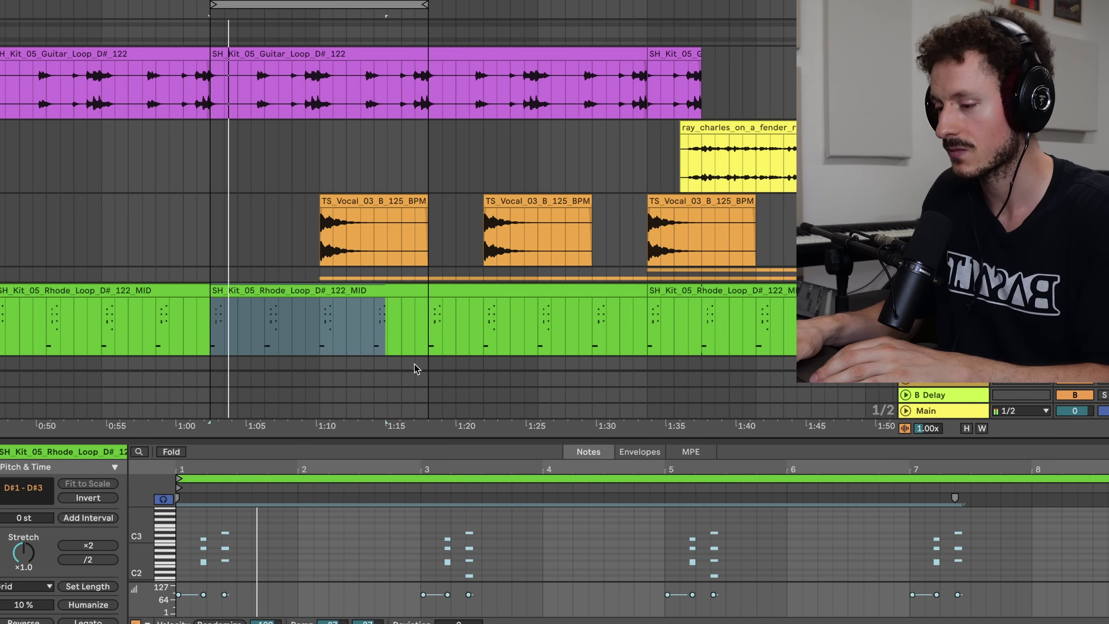
{"action": "key", "text": "super+z"}
{"action": "key", "text": "space"}
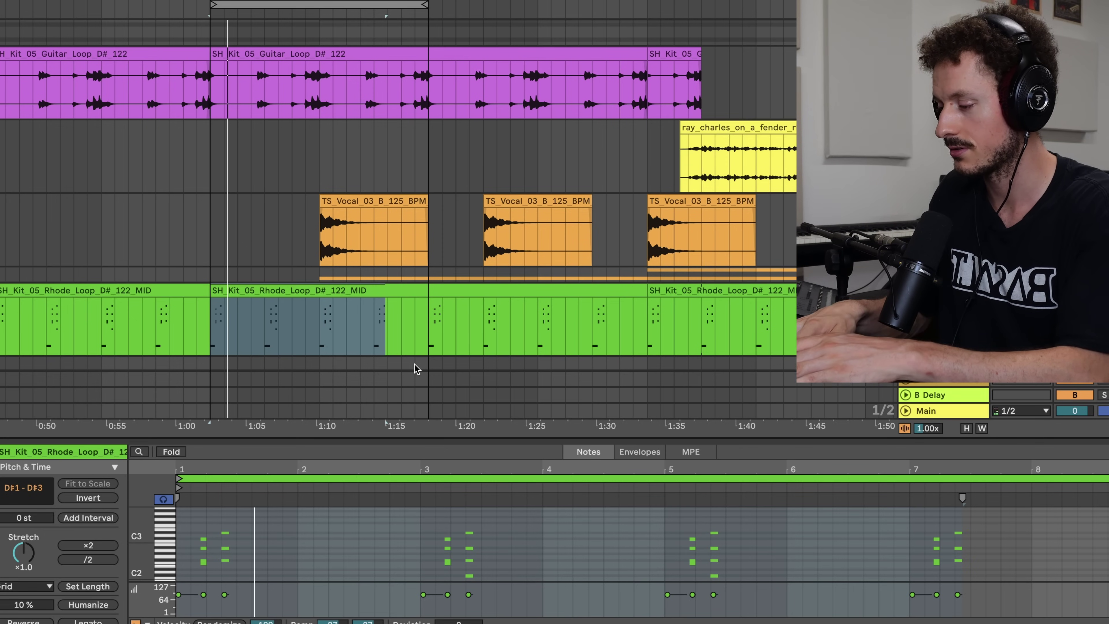
{"action": "key", "text": "space"}
{"action": "key", "text": "space"}
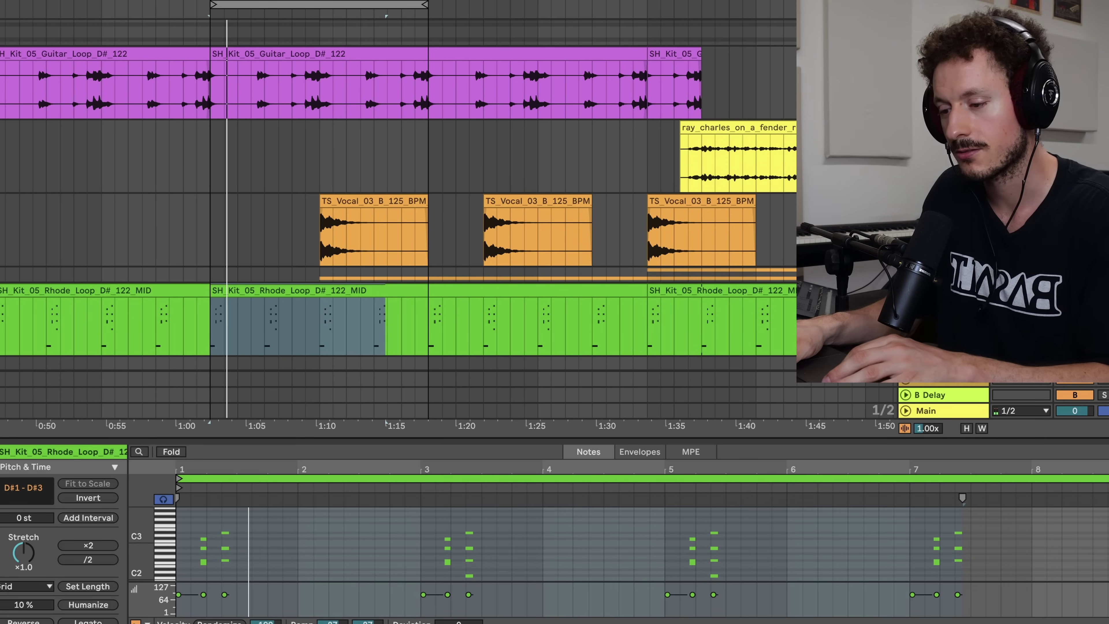
{"action": "key", "text": "space"}
{"action": "key", "text": "space"}
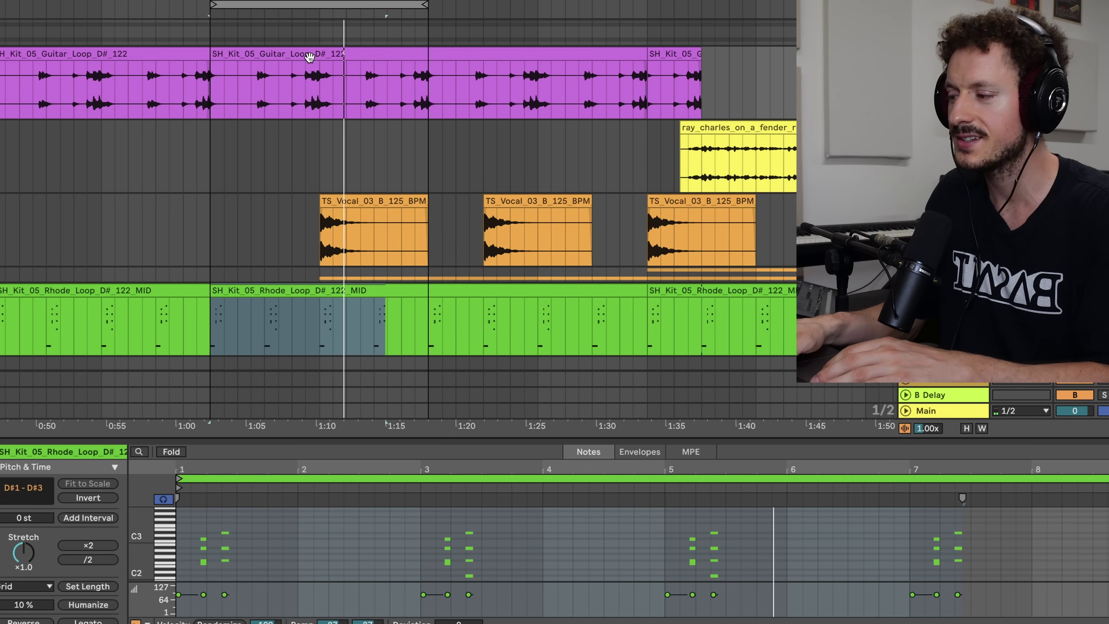
- Select the SH_Kit_05_Guitar_Loop_D#_122 clip at the loop start, show its effect chain and play it
{"action": "left_click", "coordinate": [309, 57]}
{"action": "key", "text": "space"}
{"action": "key", "text": "shift+Tab"}
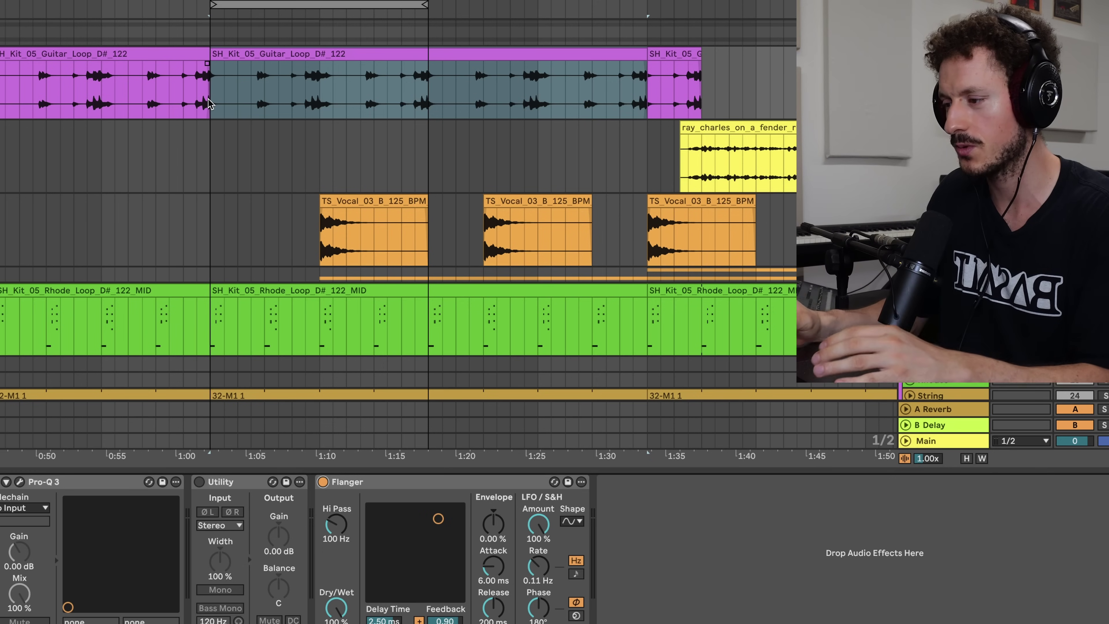
{"action": "left_click", "coordinate": [251, 93]}
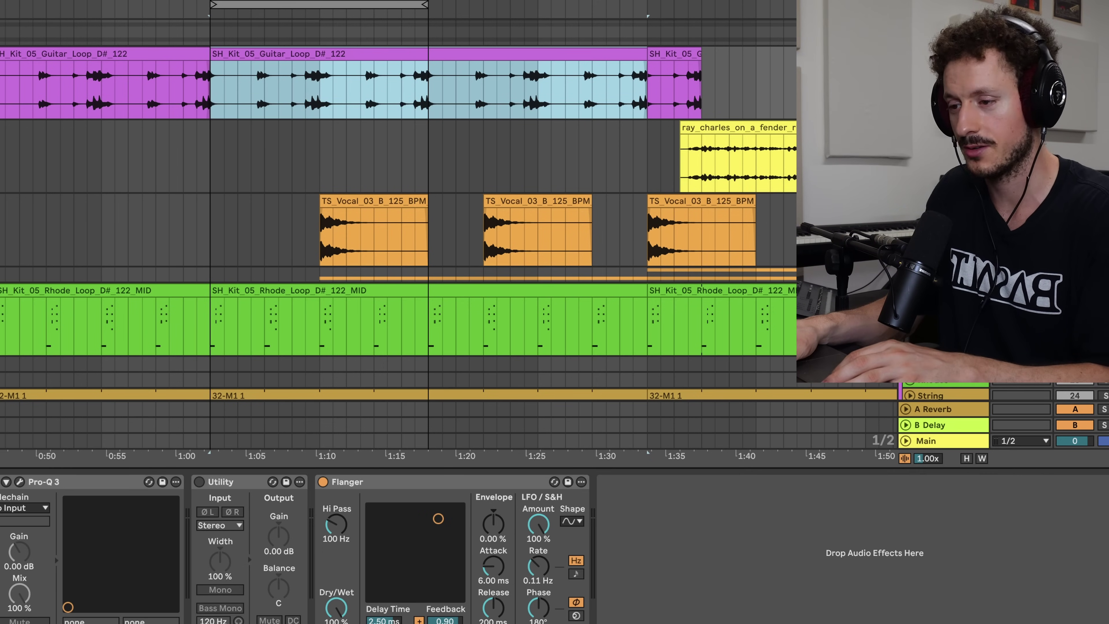
{"action": "key", "text": "space"}
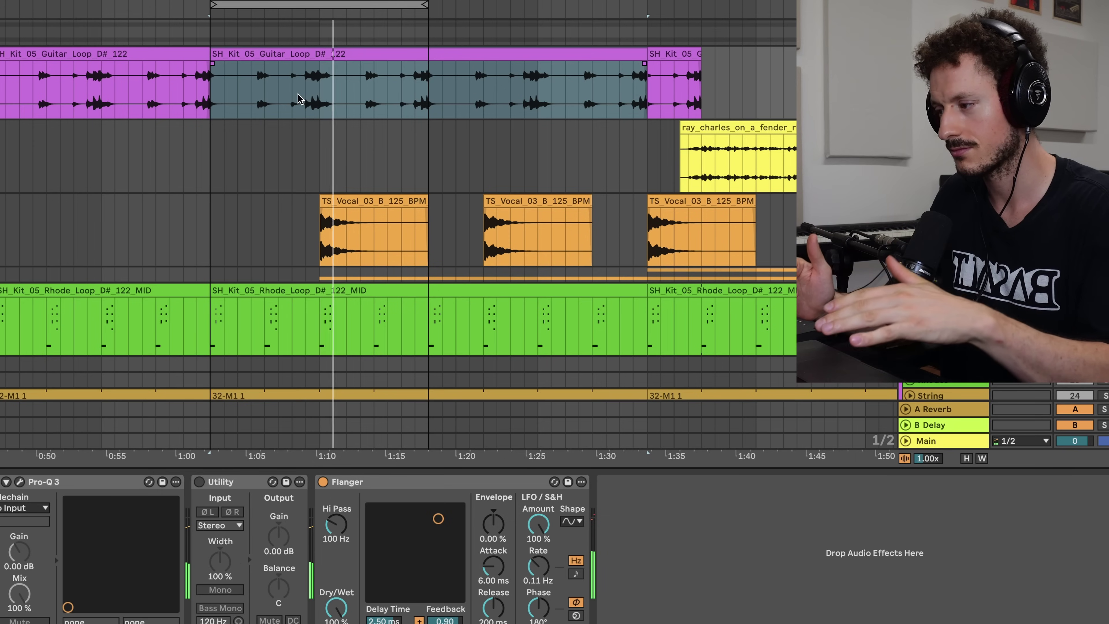
{"action": "key", "text": "space"}
- Compare the guitar loop from just before the 1:10 mark with its Flanger on and off
{"action": "left_click", "coordinate": [304, 98]}
{"action": "key", "text": "space"}
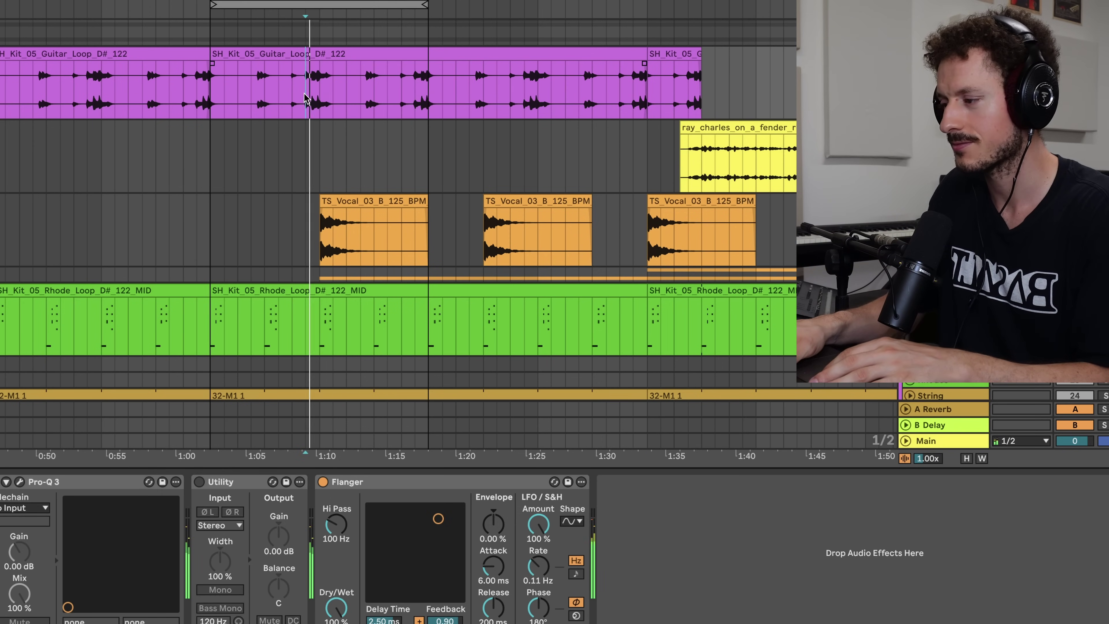
{"action": "key", "text": "space"}
{"action": "key", "text": "space"}
{"action": "key", "text": "space"}
{"action": "key", "text": "space"}
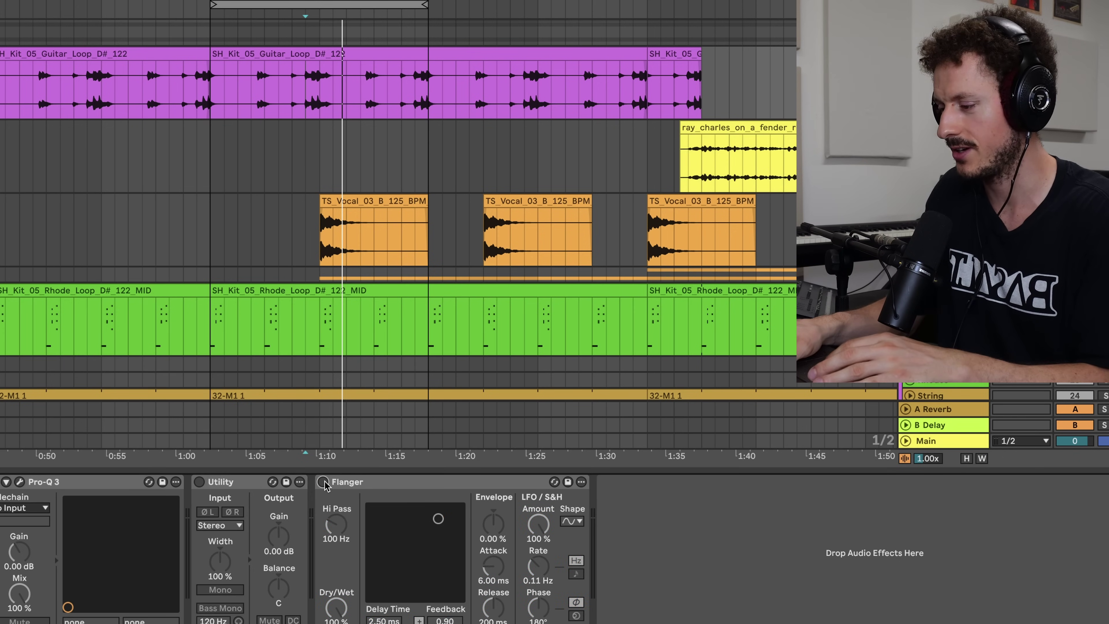
{"action": "left_click", "coordinate": [214, 157]}
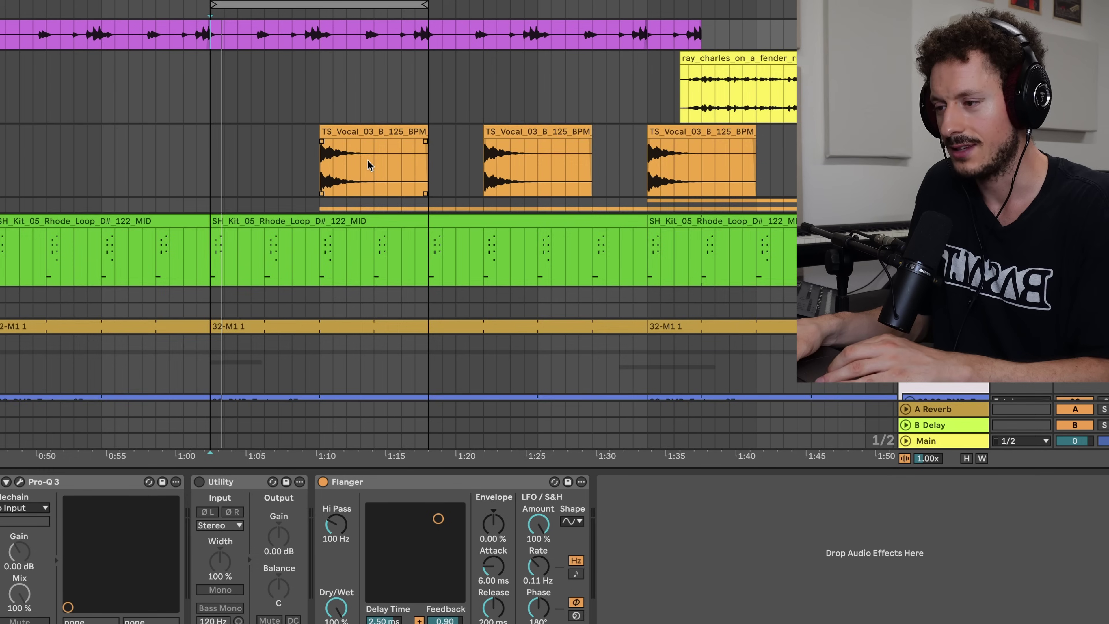
- Find the 3Q_RMD_Texture_07 clip, show its track's effect chain and play the loop
{"action": "scroll", "coordinate": [370, 165], "scroll_direction": "up", "scroll_amount": 3}
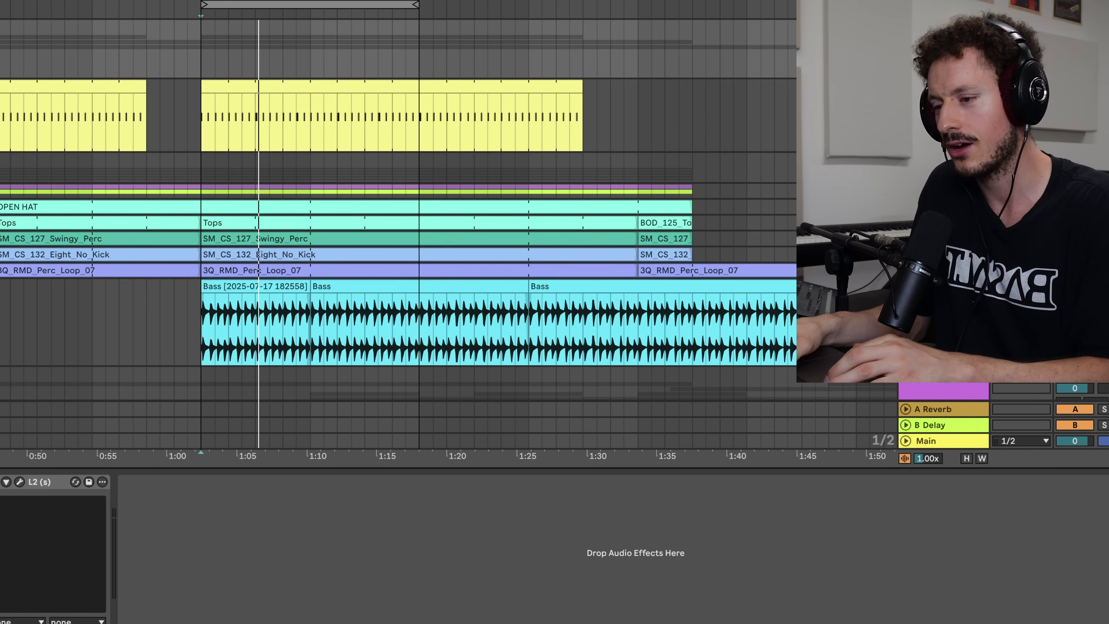
{"action": "scroll", "coordinate": [765, 313], "scroll_direction": "down", "scroll_amount": 10}
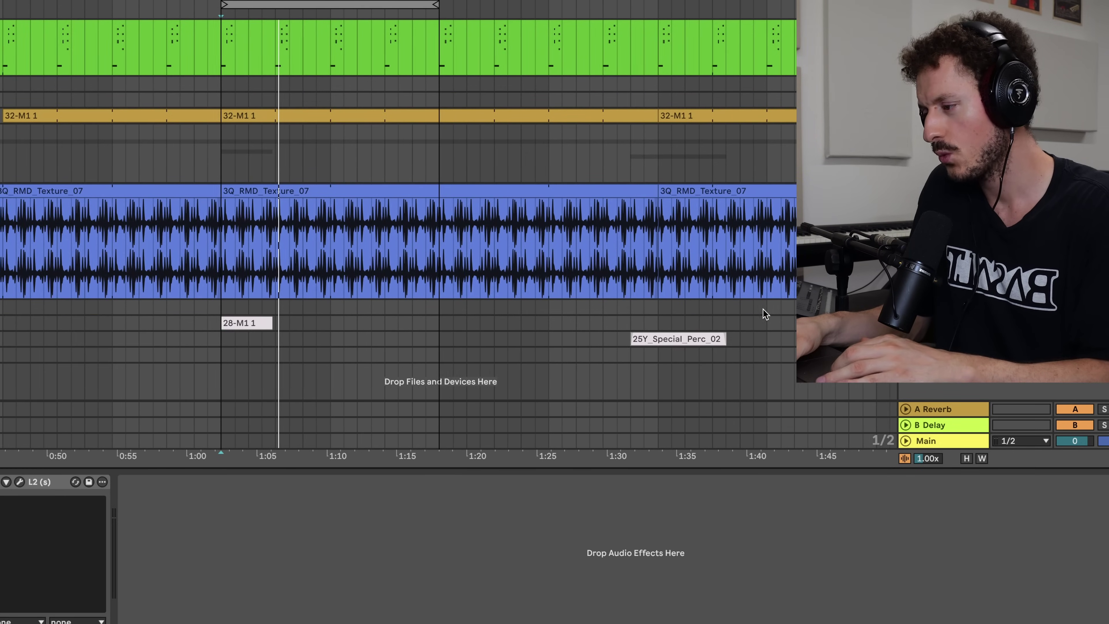
{"action": "scroll", "coordinate": [765, 314], "scroll_direction": "right", "scroll_amount": 2}
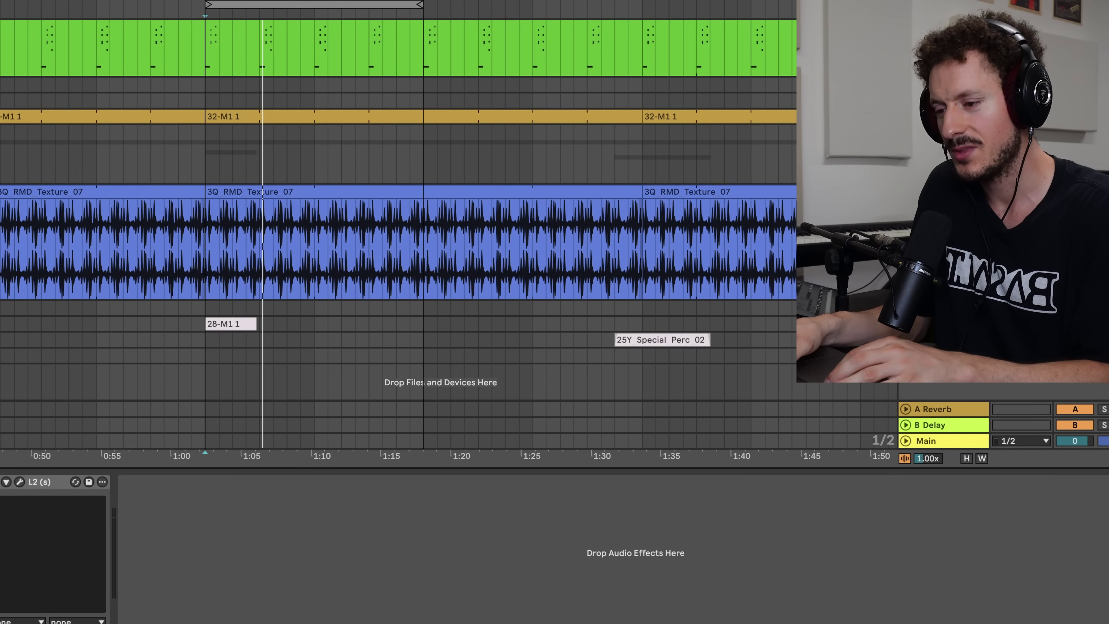
{"action": "left_click", "coordinate": [437, 242]}
{"action": "key", "text": "space"}
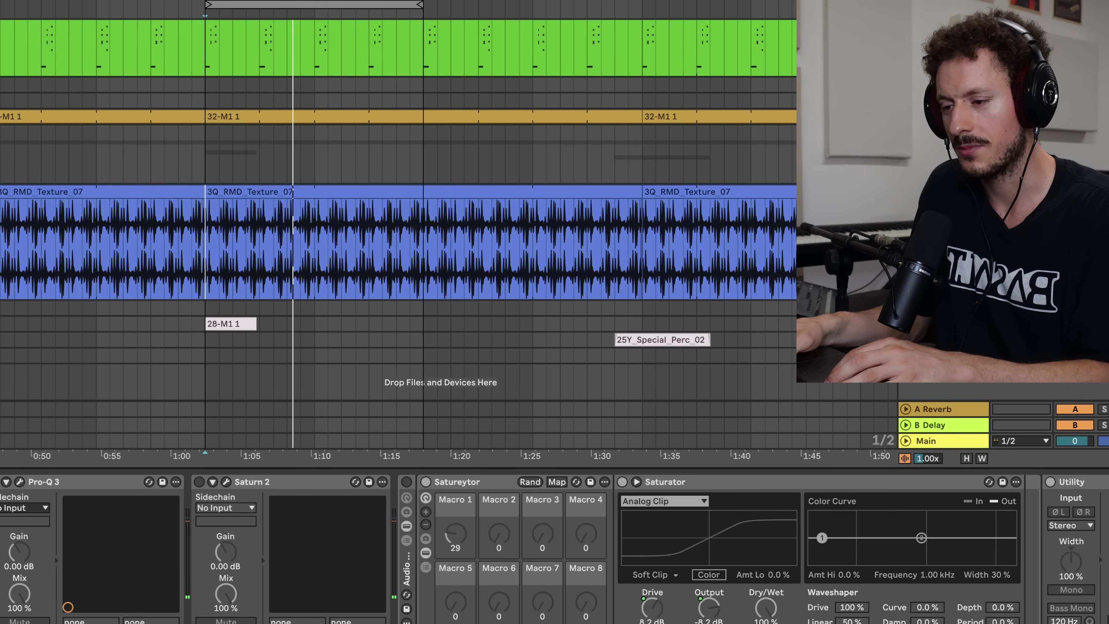
- Check the drum and bass tracks against the texture and return to the texture track with the loop playing
{"action": "scroll", "coordinate": [398, 276], "scroll_direction": "up", "scroll_amount": 5}
{"action": "key", "text": "Up"}
{"action": "key", "text": "Up"}
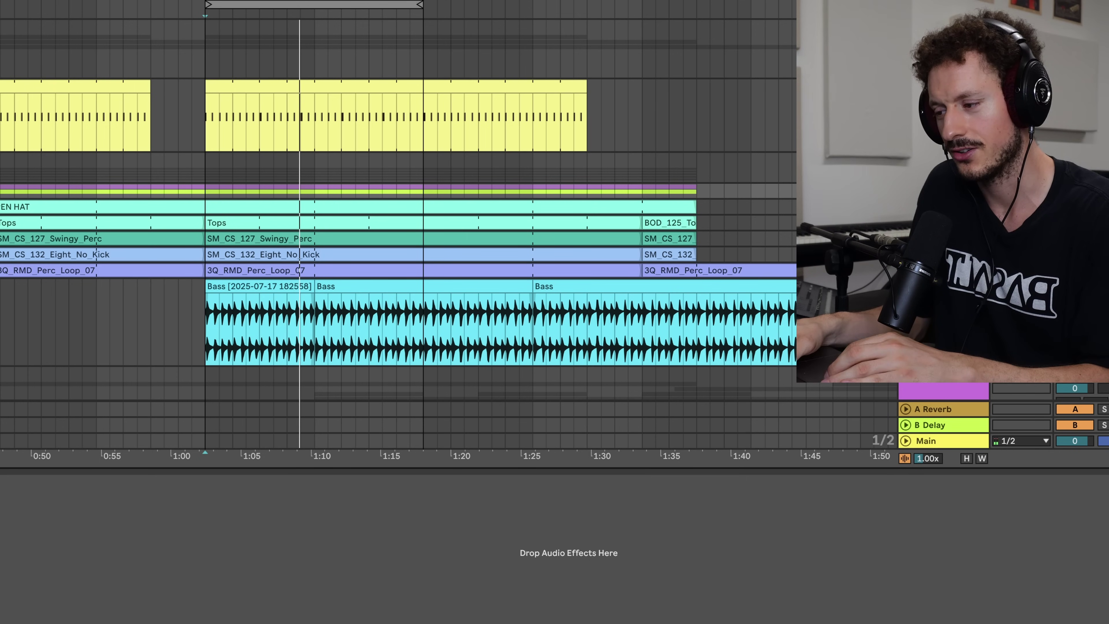
{"action": "scroll", "coordinate": [397, 209], "scroll_direction": "down", "scroll_amount": 5}
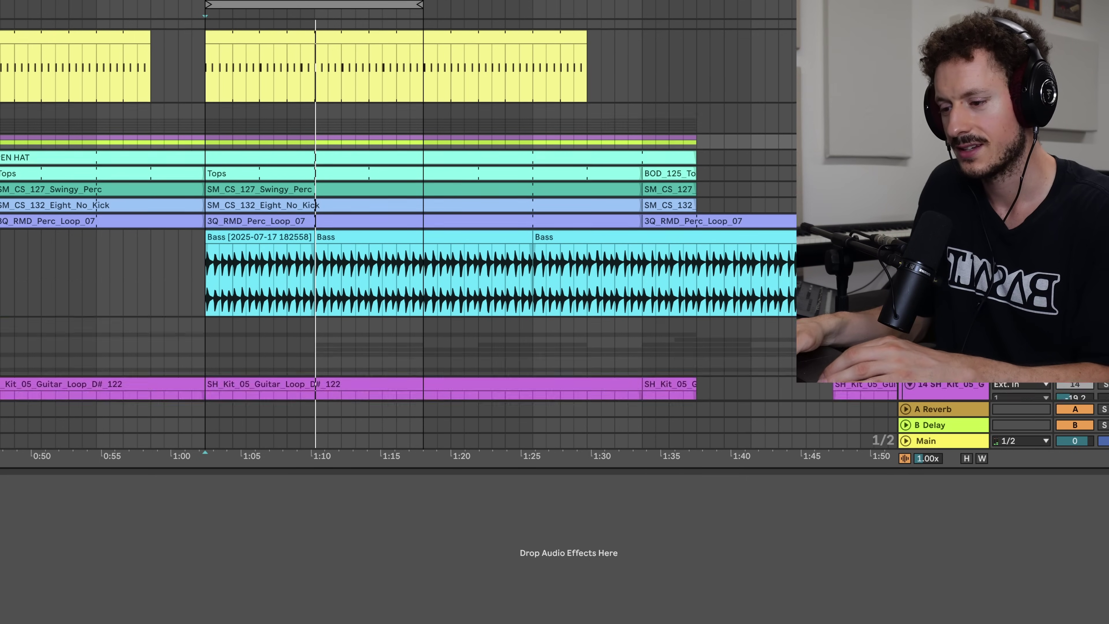
{"action": "key", "text": "Down"}
{"action": "key", "text": "space"}
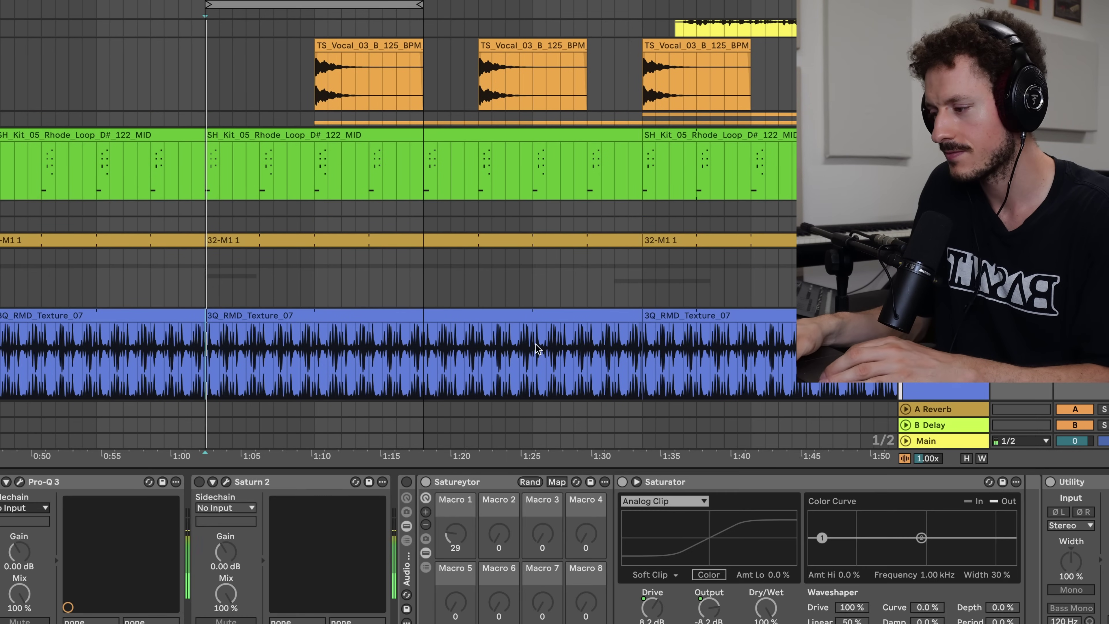
- Examine the short transient peaks in the 3Q_RMD_Texture_07 waveform at close range around 1:05
{"action": "scroll", "coordinate": [233, 381], "scroll_direction": "up", "scroll_amount": 2}
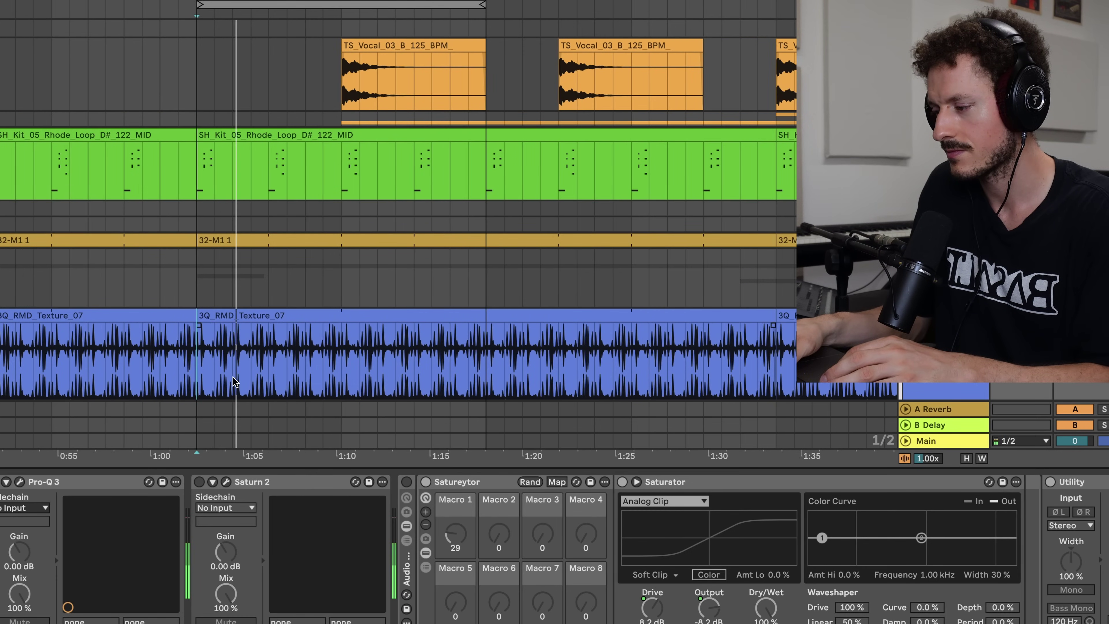
{"action": "scroll", "coordinate": [286, 372], "scroll_direction": "up", "scroll_amount": 2}
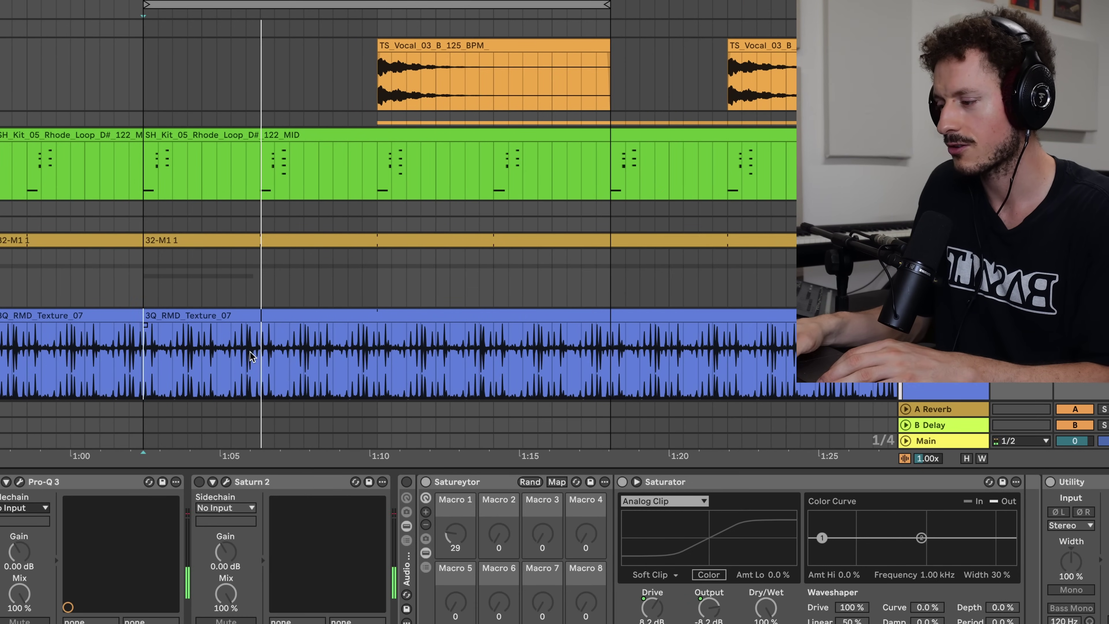
{"action": "scroll", "coordinate": [252, 356], "scroll_direction": "up", "scroll_amount": 3}
{"action": "scroll", "coordinate": [246, 350], "scroll_direction": "up", "scroll_amount": 2}
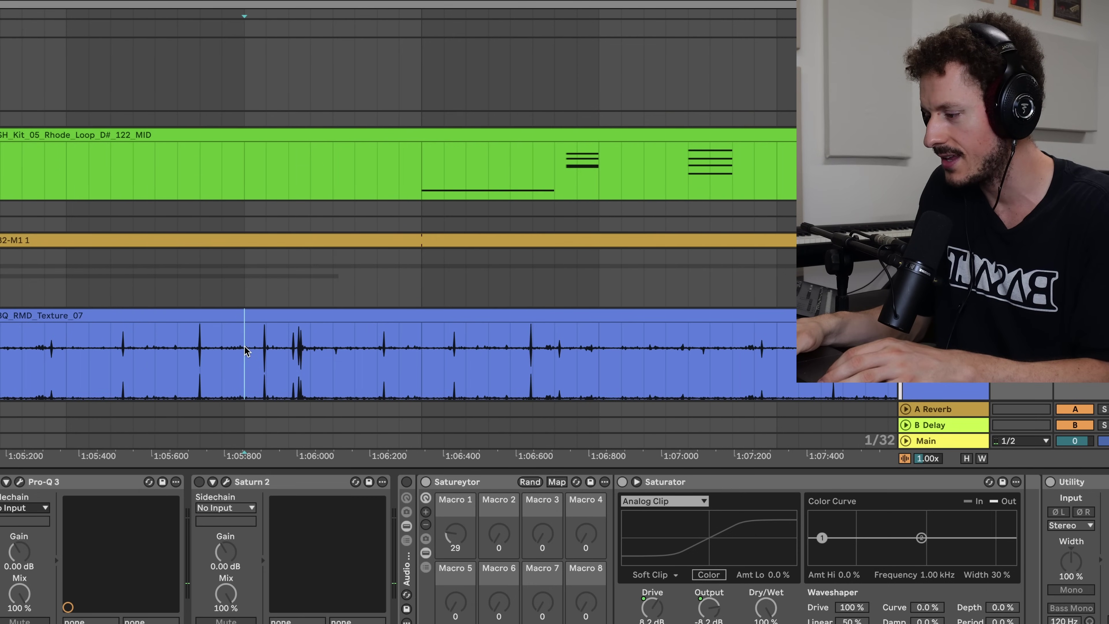
- Return to the drum tracks and show the Kick track's effect chain during playback
{"action": "scroll", "coordinate": [243, 352], "scroll_direction": "up", "scroll_amount": 6}
{"action": "scroll", "coordinate": [262, 350], "scroll_direction": "down", "scroll_amount": 4}
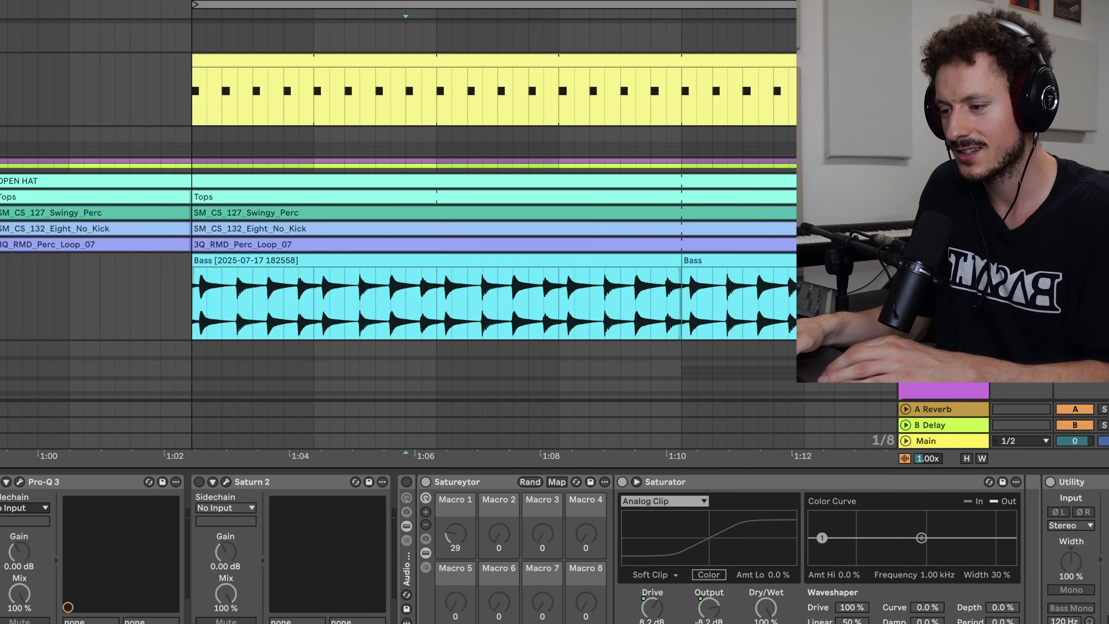
{"action": "scroll", "coordinate": [262, 350], "scroll_direction": "down", "scroll_amount": 2}
{"action": "key", "text": "Up"}
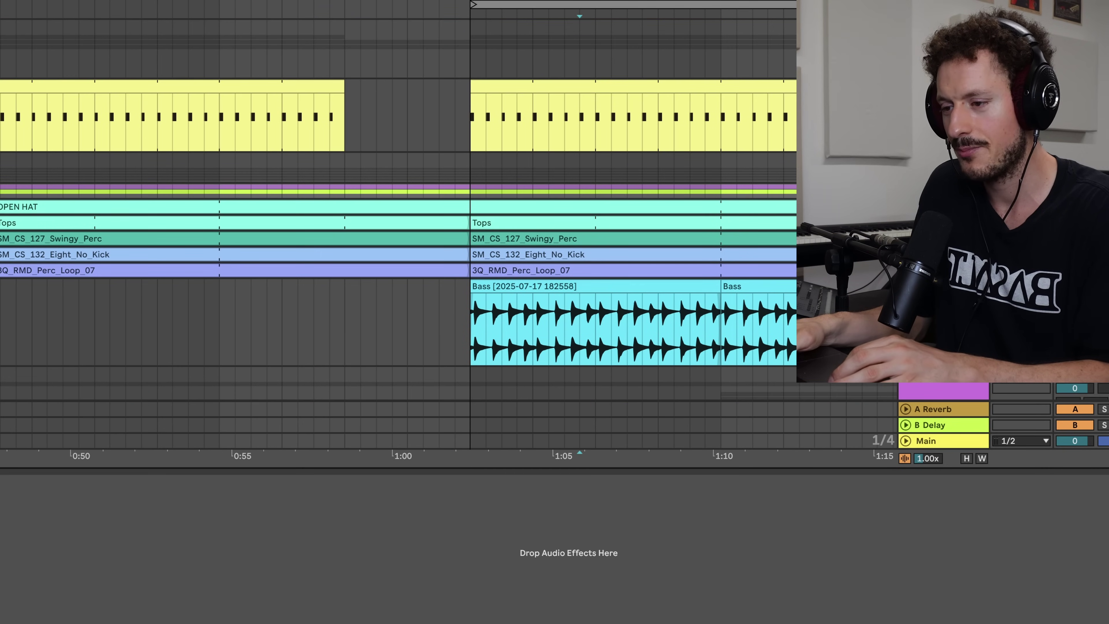
{"action": "key", "text": "Down"}
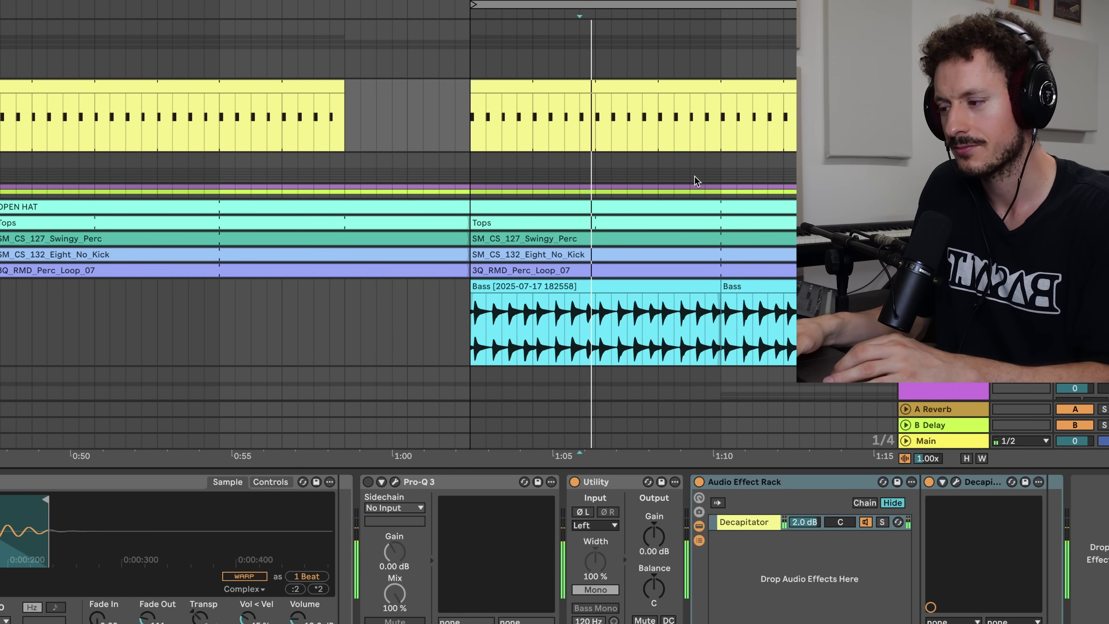
- Place the playback position in the 3Q_RMD_Texture_07 clip between 1:07 and 1:08 and examine its waveform peaks
{"action": "scroll", "coordinate": [694, 176], "scroll_direction": "down", "scroll_amount": 2}
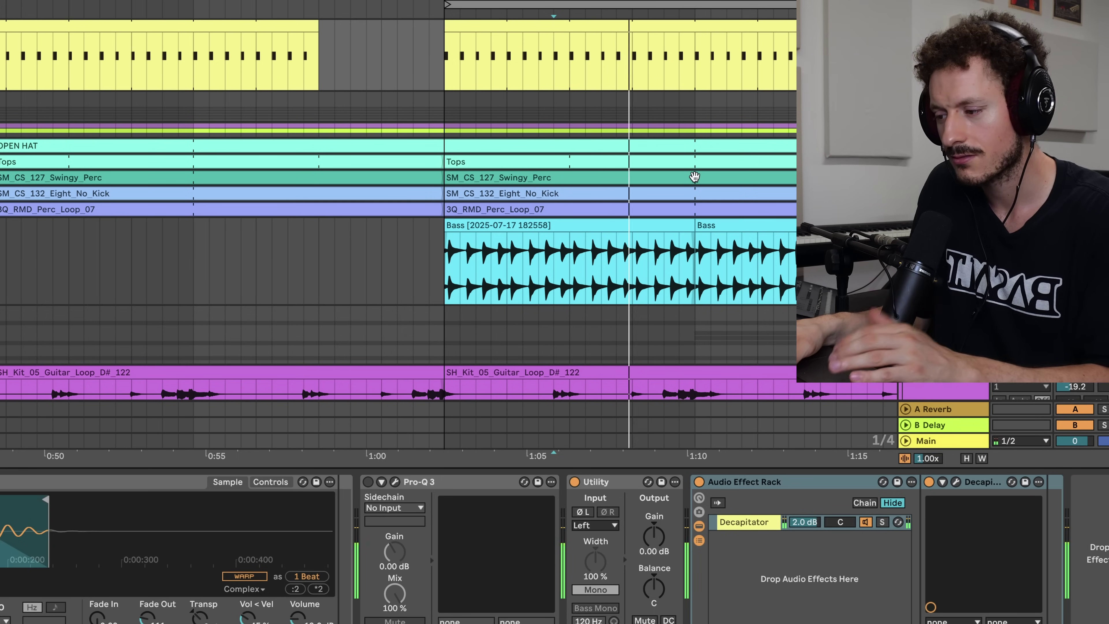
{"action": "key", "text": "Down"}
{"action": "scroll", "coordinate": [604, 256], "scroll_direction": "down", "scroll_amount": 10}
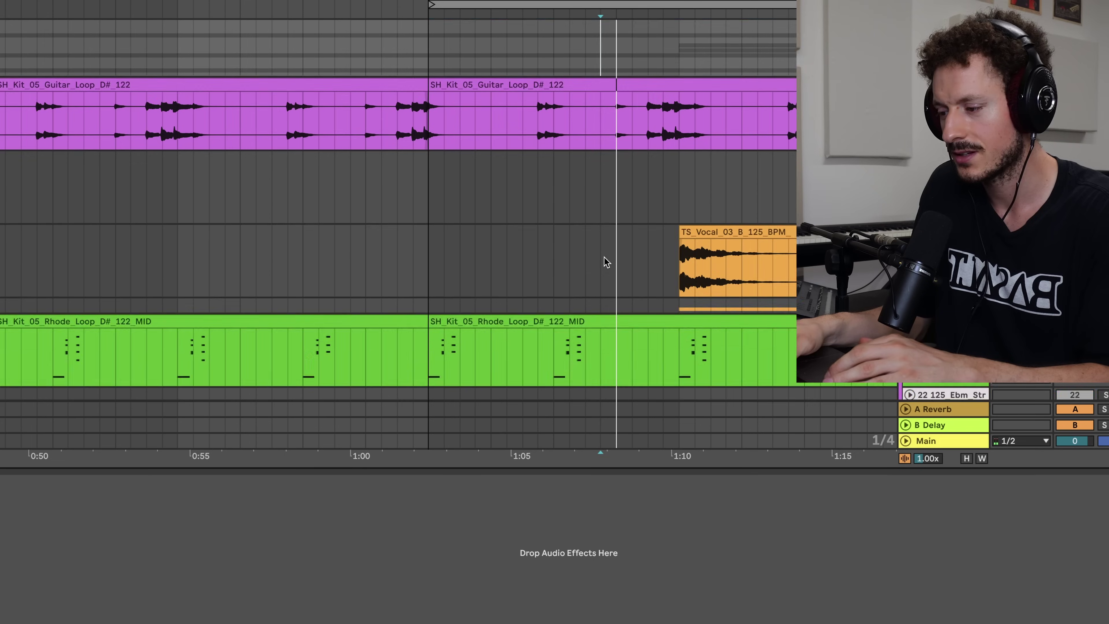
{"action": "scroll", "coordinate": [604, 257], "scroll_direction": "down", "scroll_amount": 1}
{"action": "scroll", "coordinate": [604, 258], "scroll_direction": "up", "scroll_amount": 3}
{"action": "left_click", "coordinate": [587, 248]}
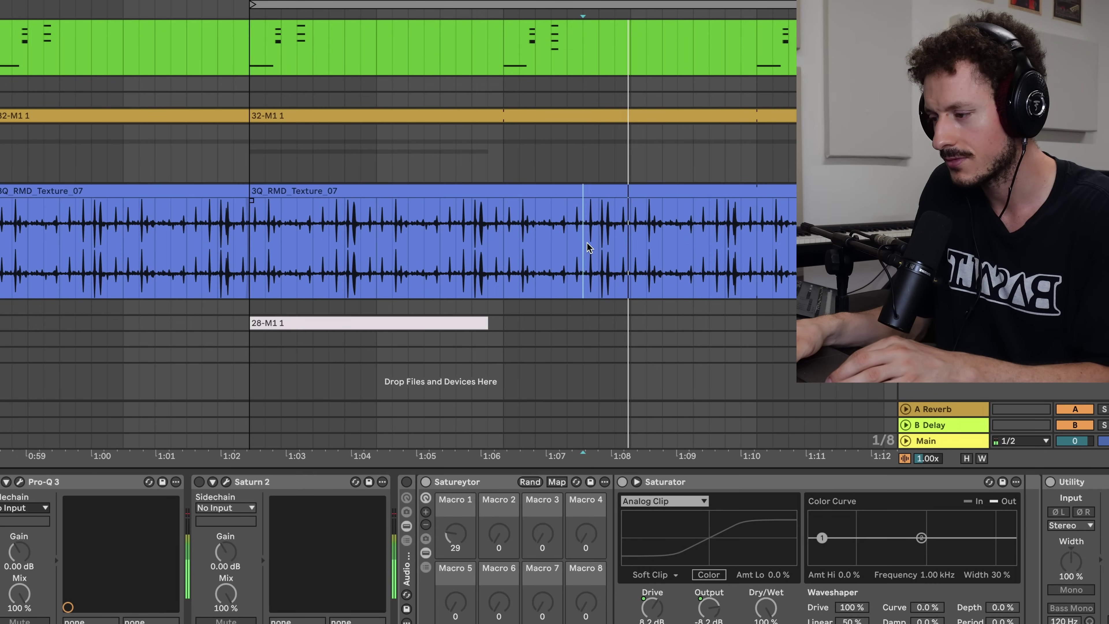
{"action": "scroll", "coordinate": [598, 240], "scroll_direction": "up", "scroll_amount": 3}
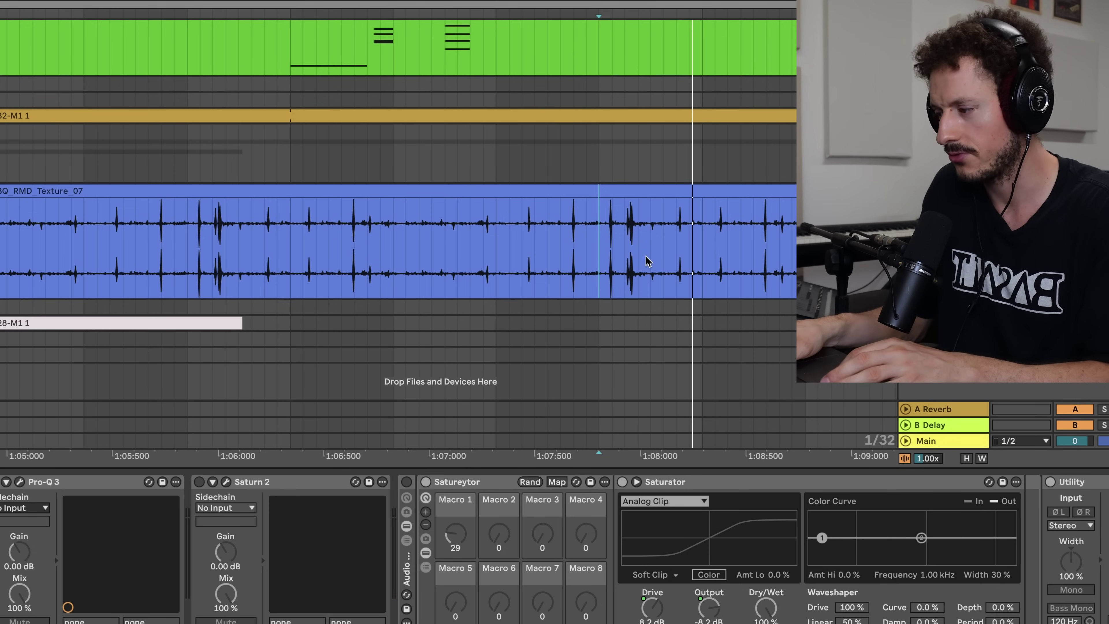
{"action": "scroll", "coordinate": [583, 235], "scroll_direction": "down", "scroll_amount": 5}
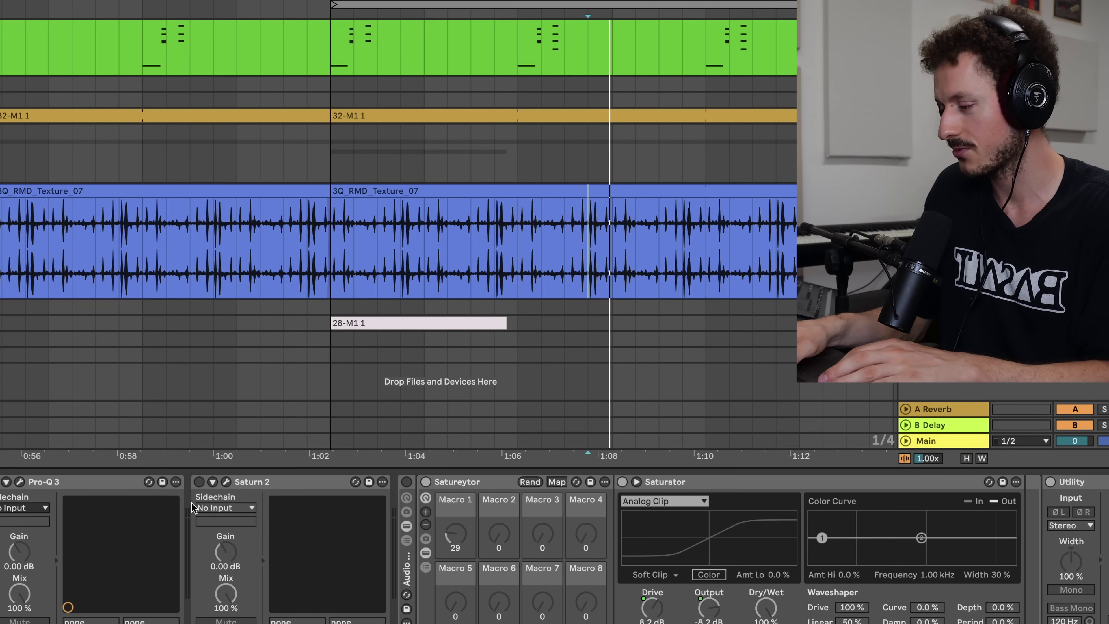
- Set Satureytor's Macro 1 to 65 on the texture track and compare the sound with Satureytor off and on
{"action": "scroll", "coordinate": [599, 559], "scroll_direction": "right", "scroll_amount": 5}
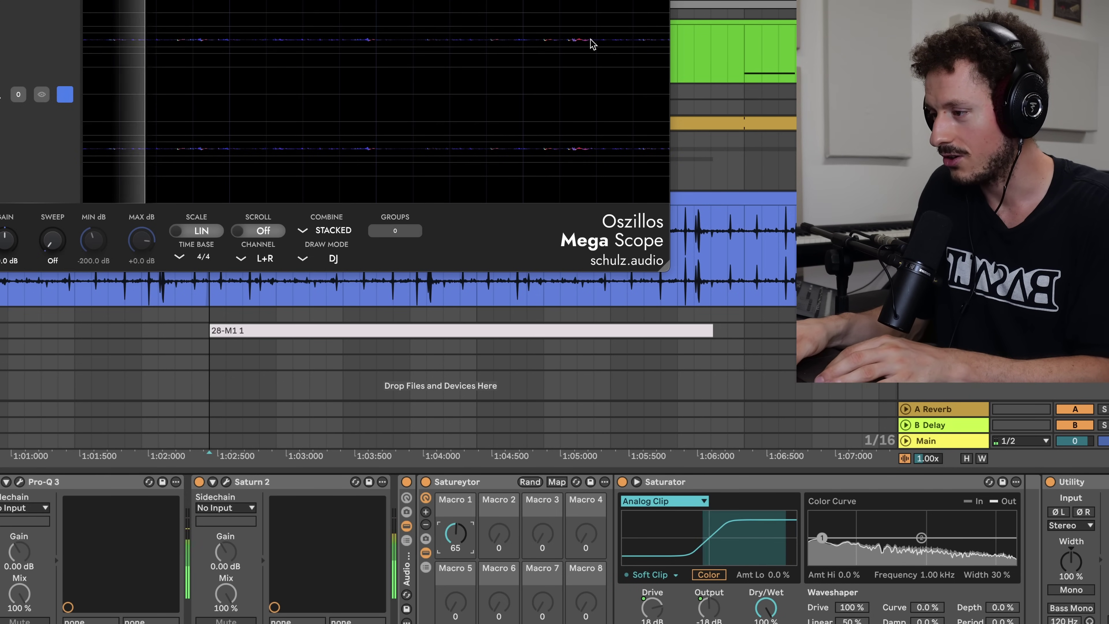
{"action": "left_click", "coordinate": [425, 482]}
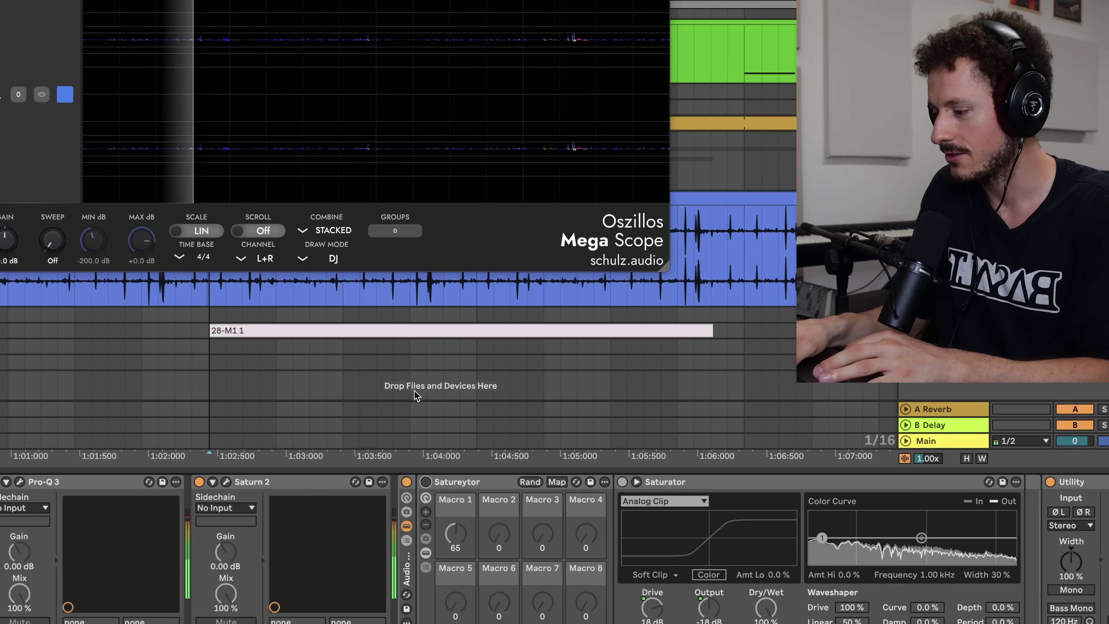
{"action": "left_click", "coordinate": [426, 481]}
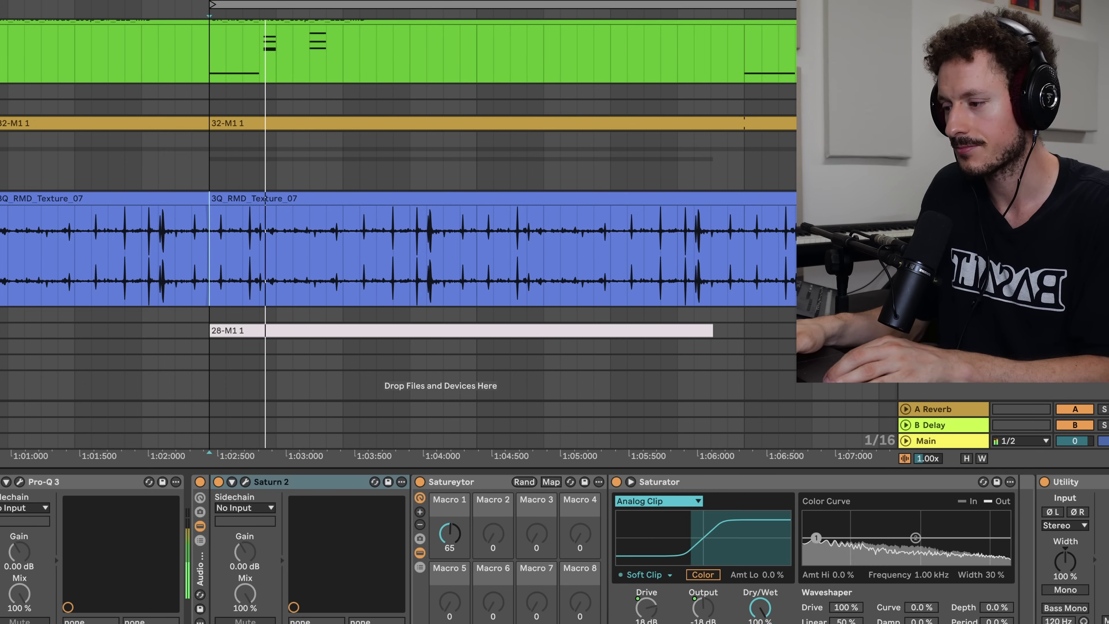
{"action": "scroll", "coordinate": [398, 232], "scroll_direction": "up", "scroll_amount": 3}
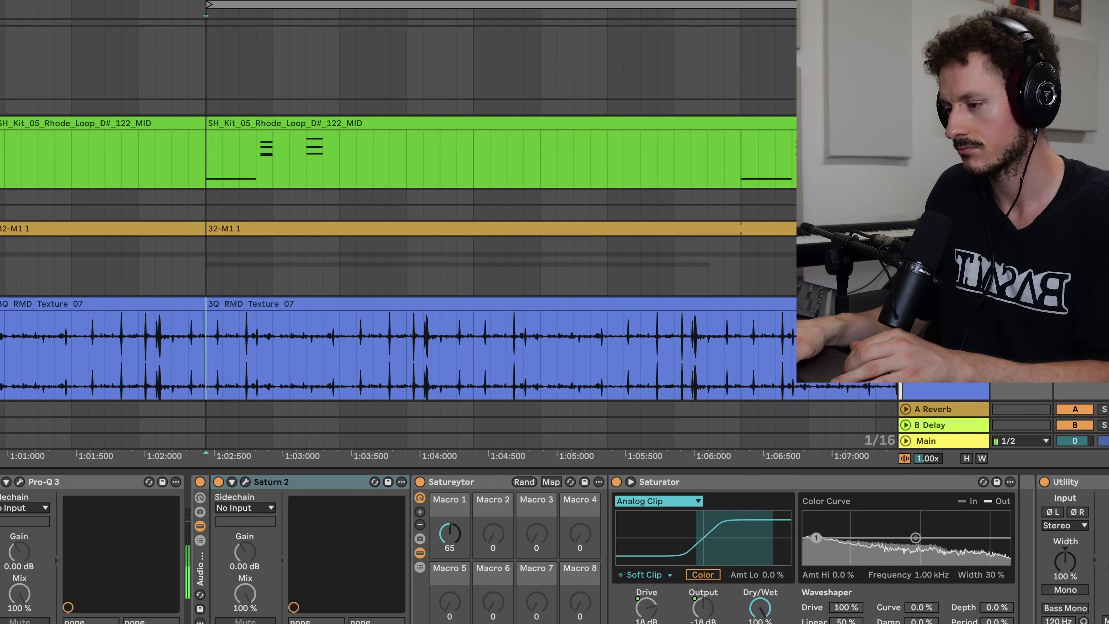
{"action": "scroll", "coordinate": [397, 232], "scroll_direction": "down", "scroll_amount": 5}
{"action": "scroll", "coordinate": [397, 231], "scroll_direction": "down", "scroll_amount": 5}
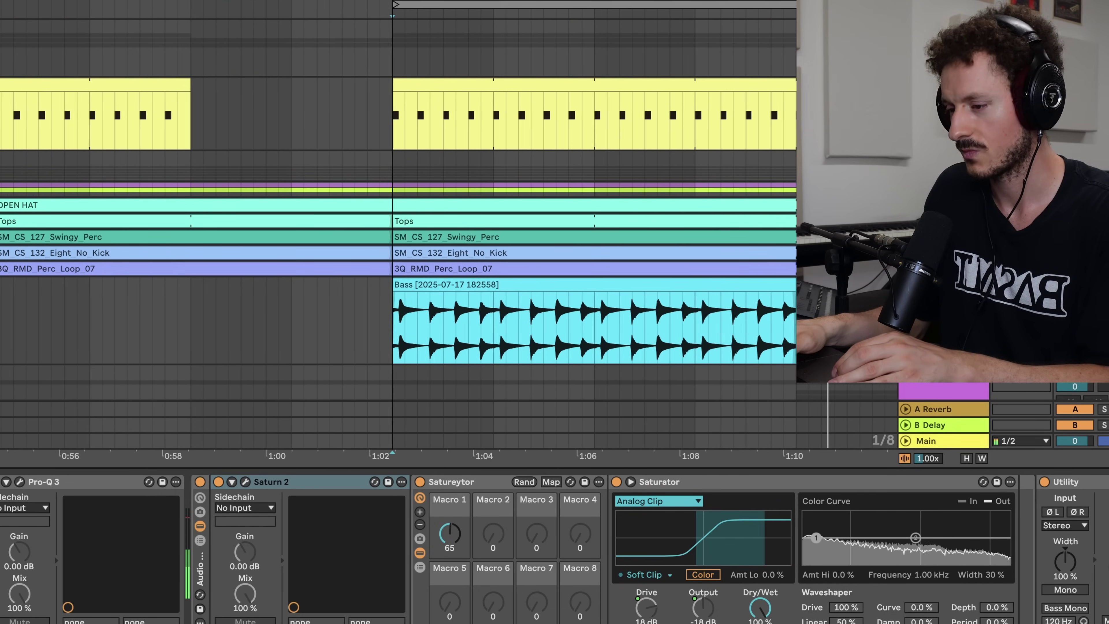
{"action": "scroll", "coordinate": [398, 231], "scroll_direction": "down", "scroll_amount": 2}
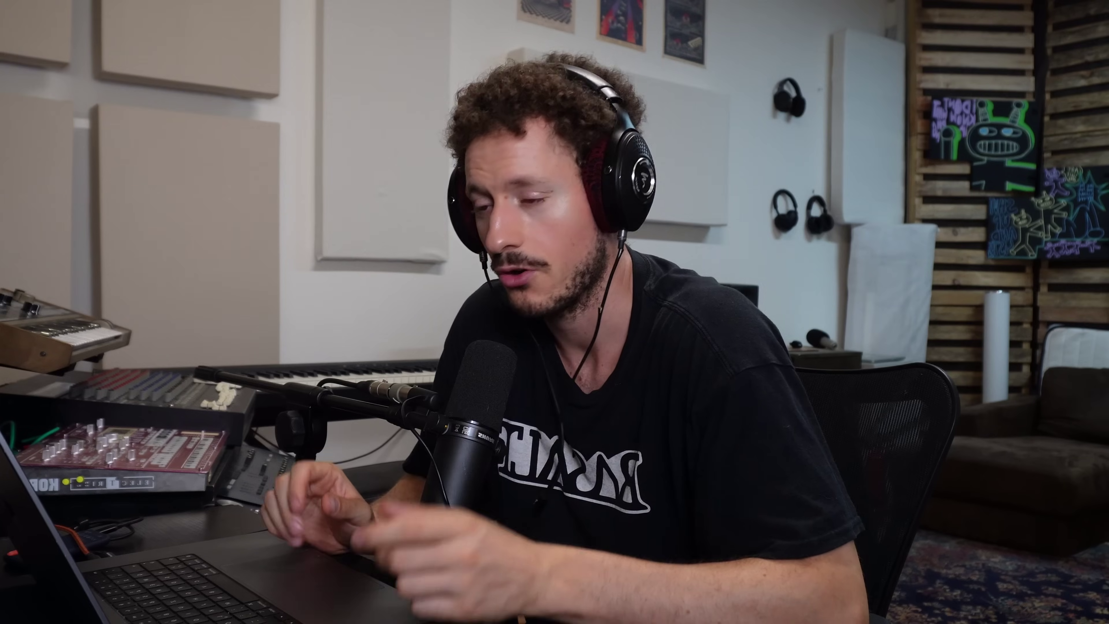